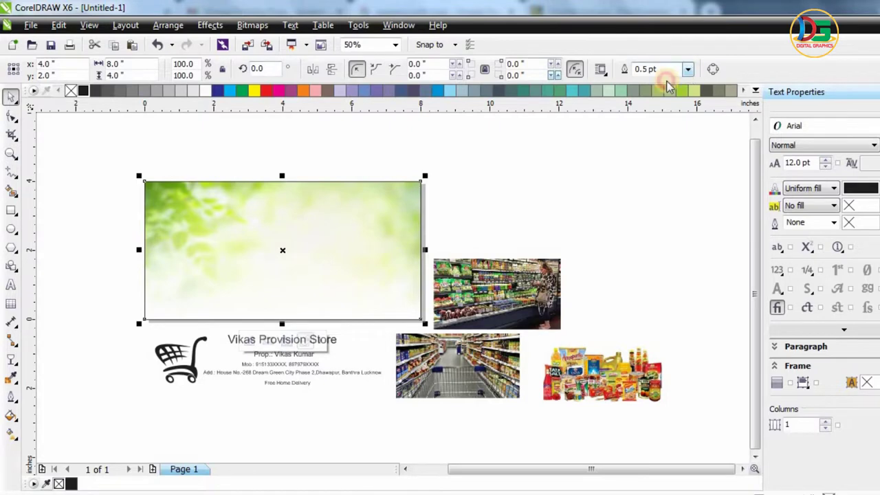
# - Remove the outline from the leafy green background rectangle by setting its outline width to None
pyautogui.click(667, 81)
pyautogui.click(511, 160)
pyautogui.scroll(1, 162, 216)
# - Adjust the leafy photo inside its PowerClip frame to brightness -2, contrast 18 and intensity 11, and finish editing its contents
pyautogui.click(276, 301)
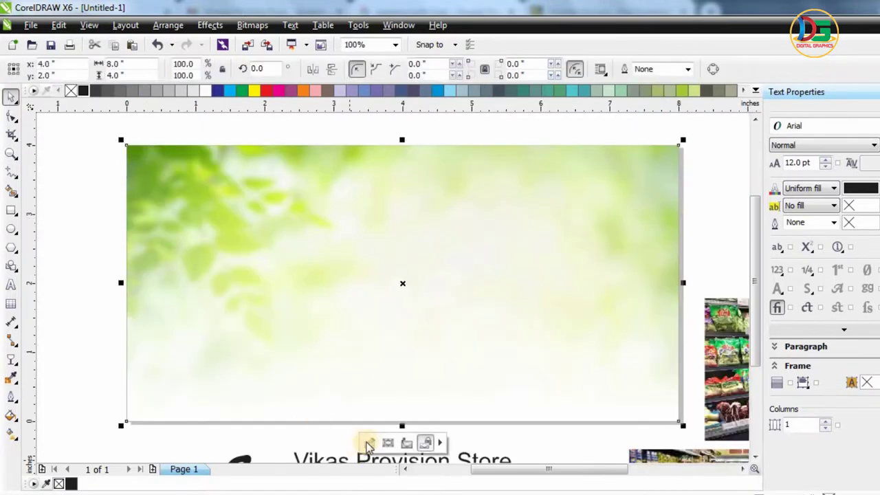
pyautogui.click(369, 444)
pyautogui.click(213, 28)
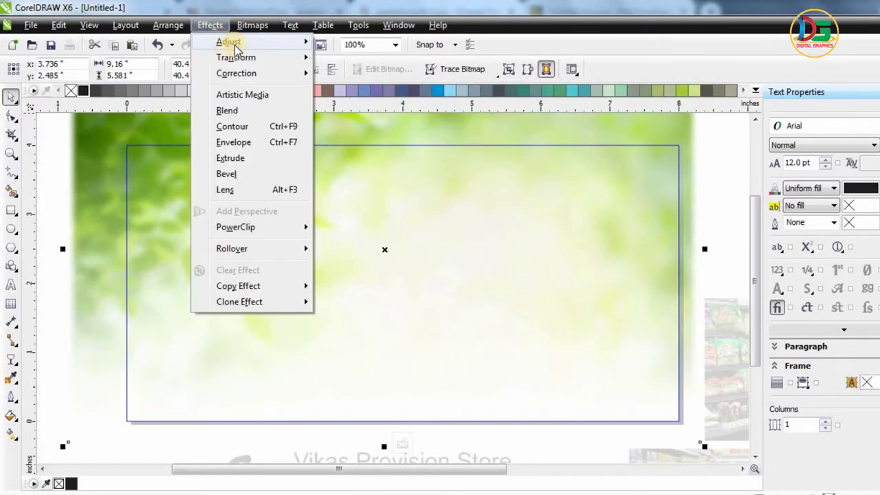
pyautogui.moveTo(227, 38)
pyautogui.click(436, 114)
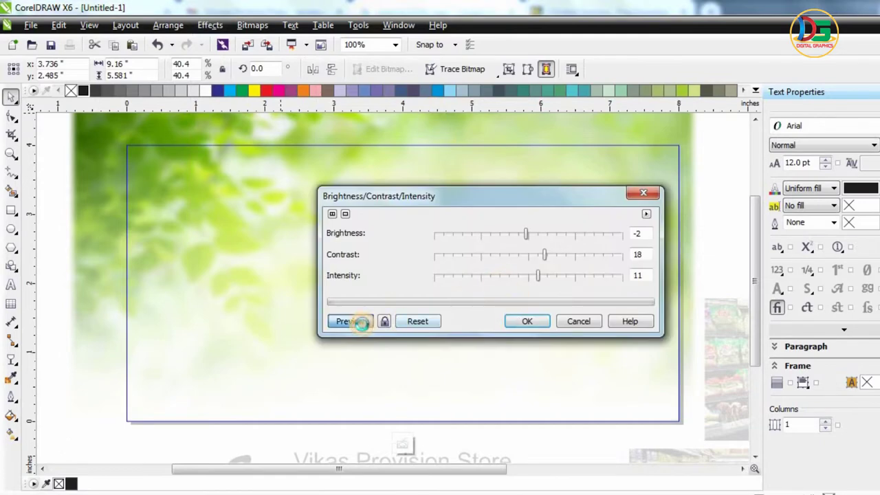
pyautogui.click(361, 323)
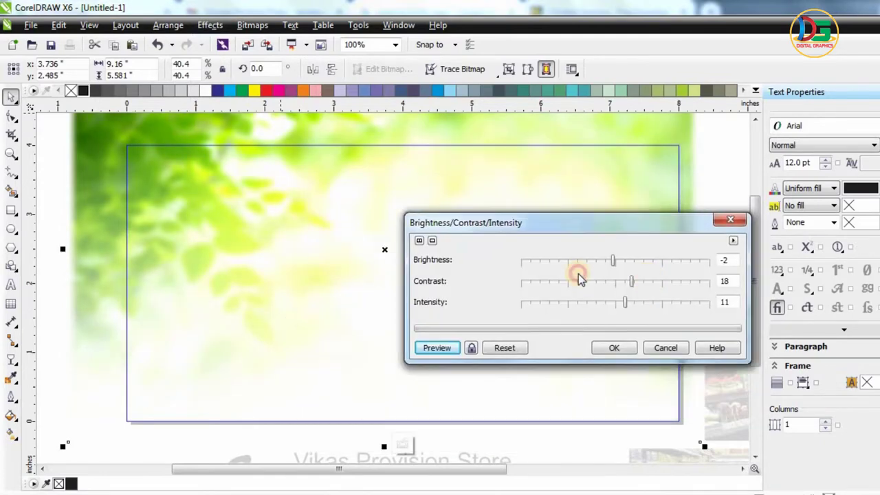
pyautogui.click(576, 403)
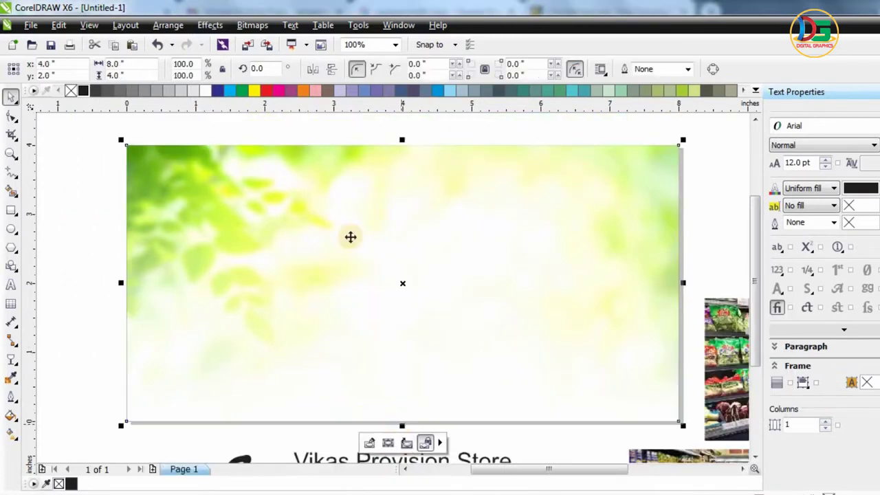
# - Mirror the leafy photo horizontally inside its PowerClip frame and finish editing the contents
pyautogui.scroll(-2, 350, 236)
pyautogui.click(202, 252)
pyautogui.scroll(2, 404, 252)
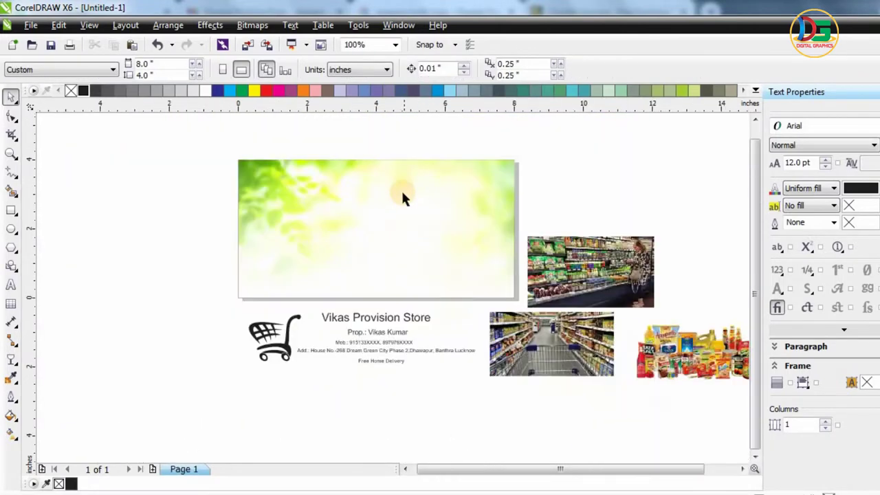
pyautogui.click(397, 221)
pyautogui.click(342, 320)
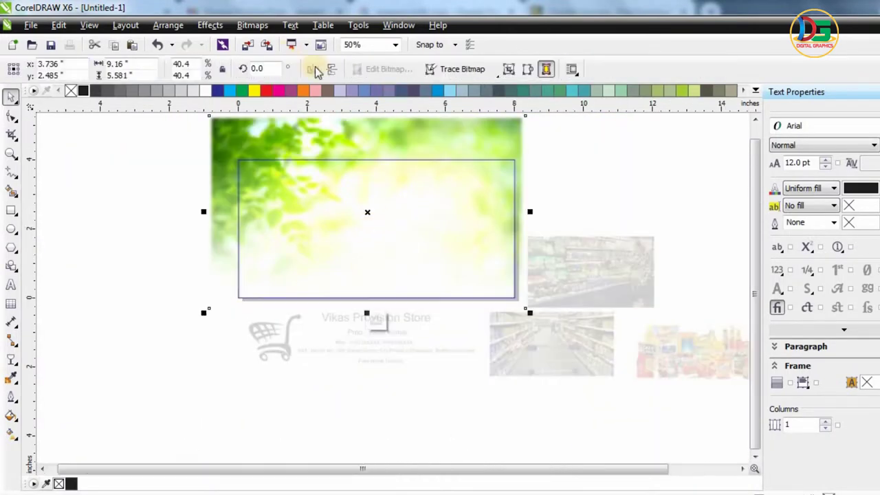
pyautogui.click(313, 69)
pyautogui.click(374, 320)
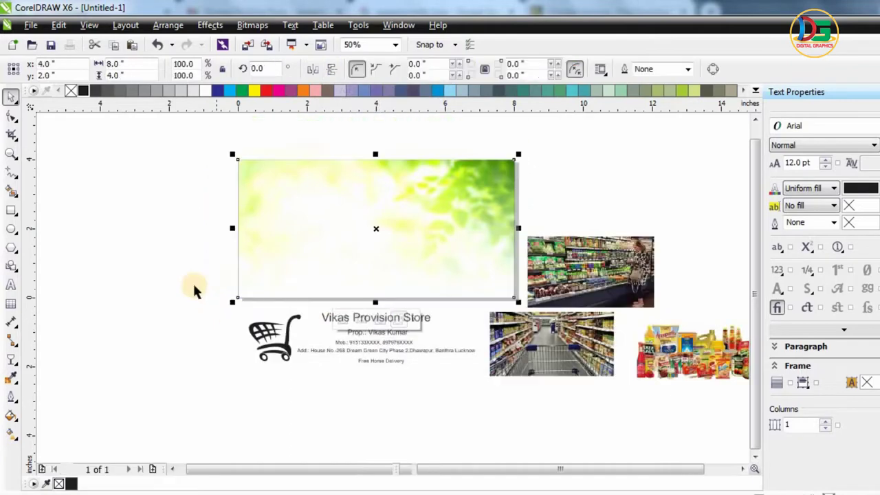
pyautogui.click(192, 281)
# - Move the Vikas Provision Store title from below the page onto the upper part of the leafy background
pyautogui.scroll(2, 301, 201)
pyautogui.scroll(-2, 271, 281)
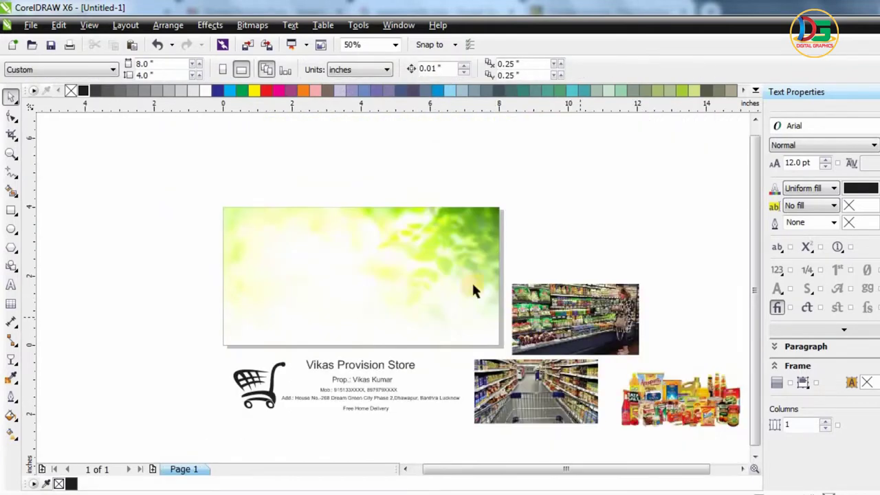
pyautogui.scroll(2, 275, 249)
pyautogui.scroll(-2, 253, 296)
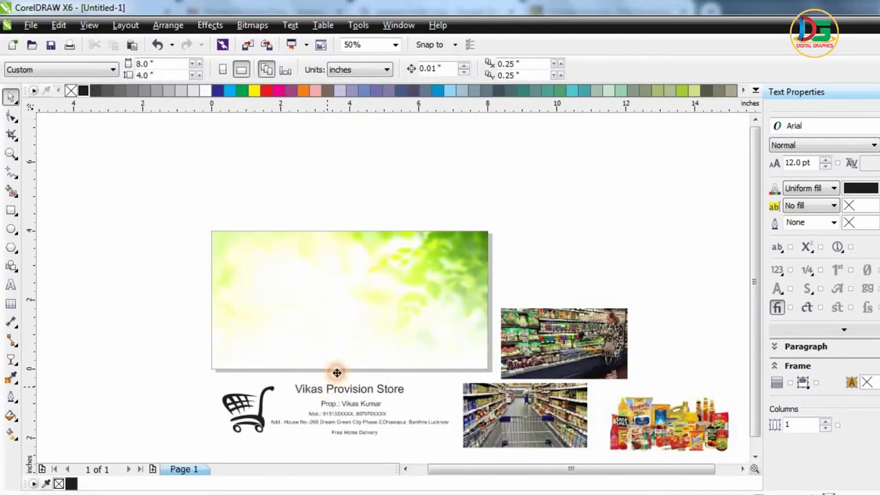
pyautogui.moveTo(337, 373); pyautogui.dragTo(272, 263)
pyautogui.scroll(2, 272, 263)
# - Preview several fonts on the Vikas Provision Store title and apply Broadway
pyautogui.click(378, 71)
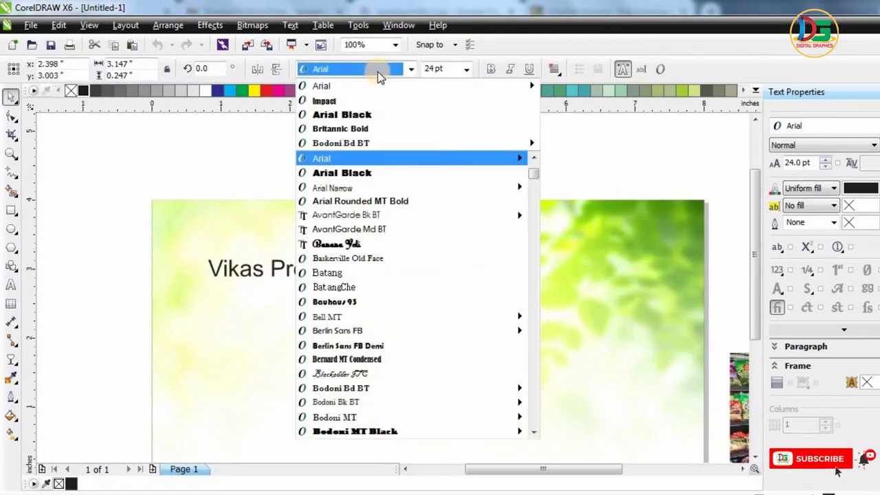
pyautogui.write('Impact')
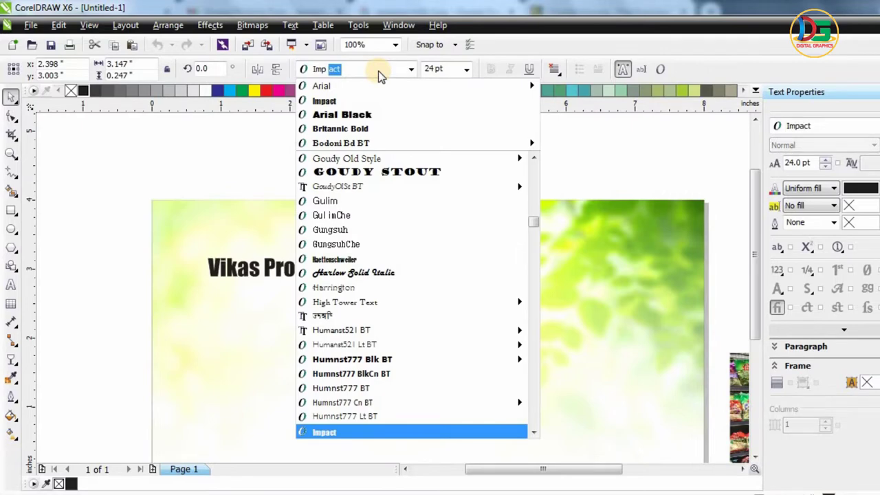
pyautogui.scroll(-12, 410, 330)
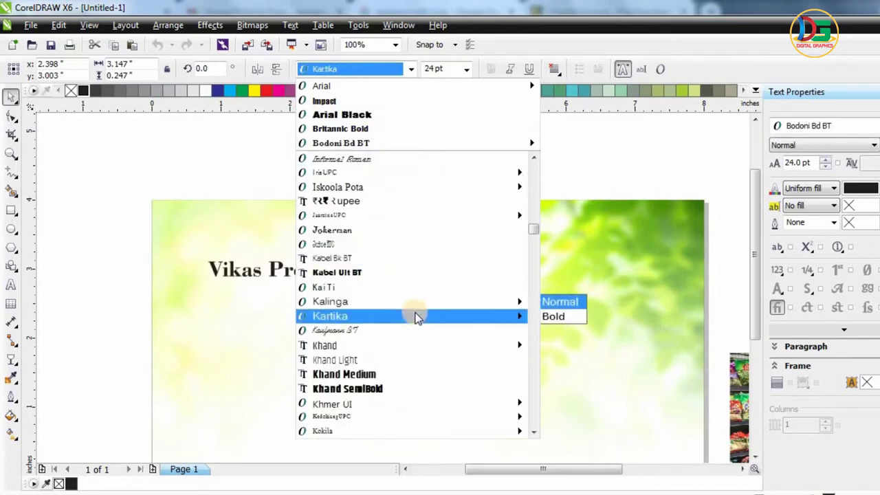
pyautogui.scroll(-10, 399, 381)
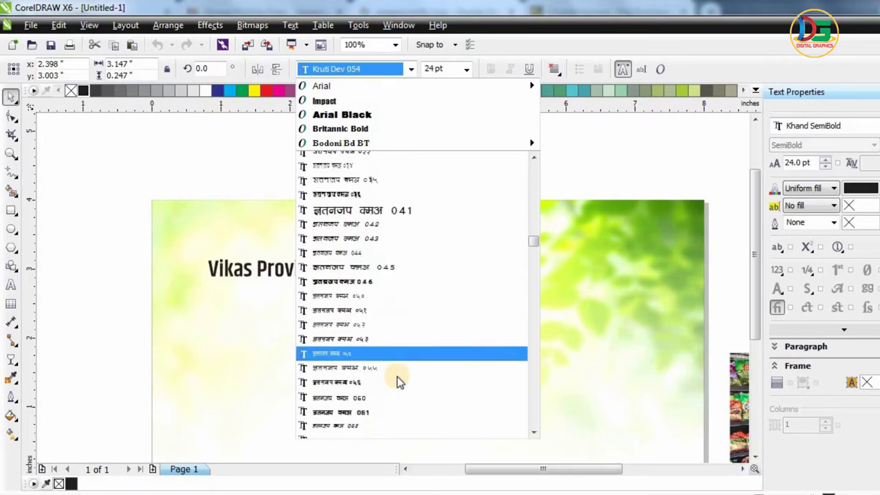
pyautogui.click(535, 253)
pyautogui.moveTo(535, 253); pyautogui.dragTo(530, 163)
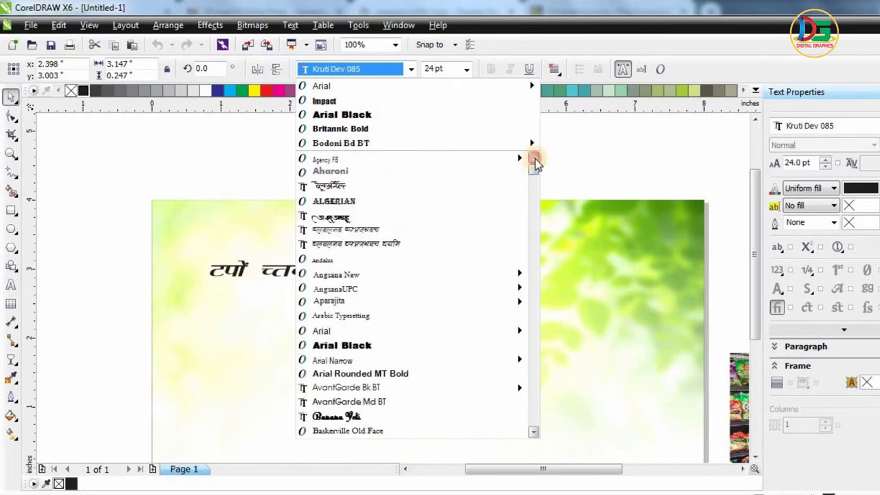
pyautogui.scroll(-4, 375, 275)
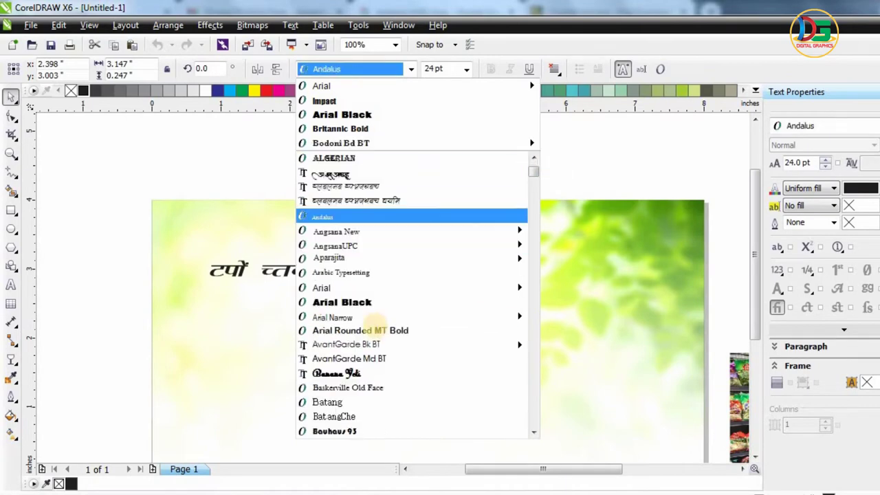
pyautogui.scroll(-1, 382, 347)
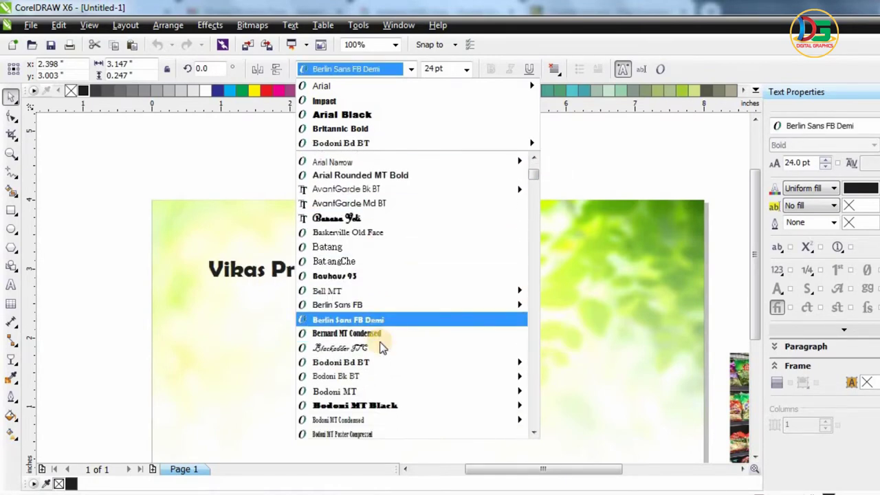
pyautogui.scroll(-2, 383, 389)
pyautogui.scroll(-2, 383, 392)
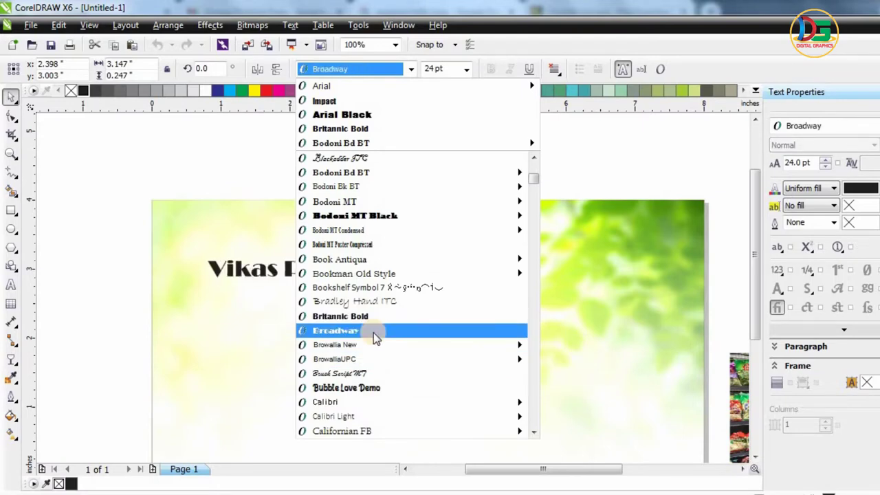
pyautogui.click(373, 331)
# - Set the font of the Vikas Provision Store title to Days One
pyautogui.click(348, 70)
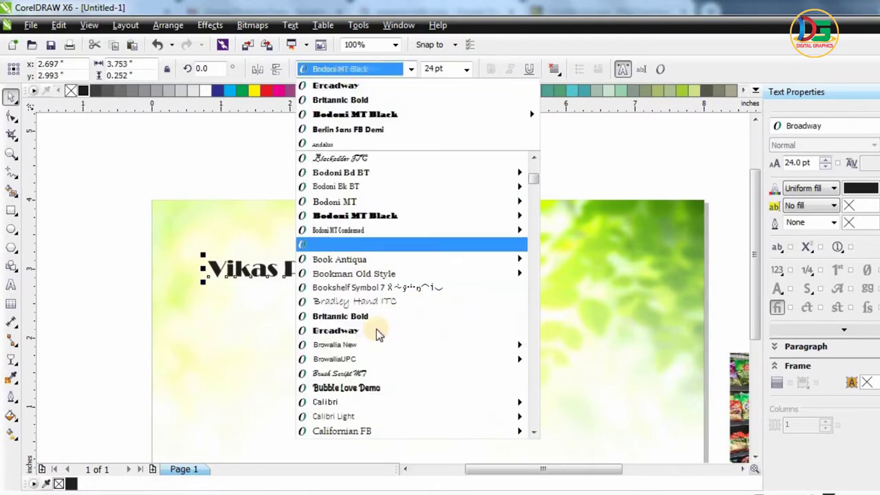
pyautogui.scroll(-6, 377, 365)
pyautogui.scroll(-3, 377, 382)
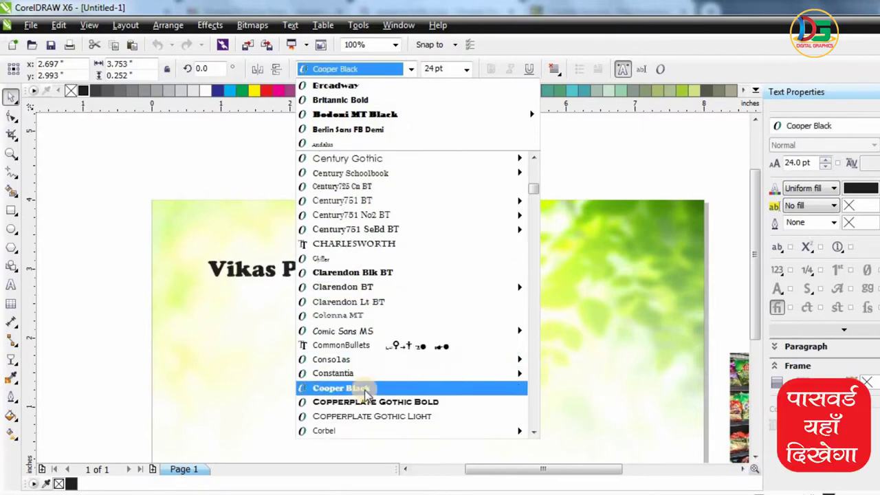
pyautogui.scroll(-6, 362, 407)
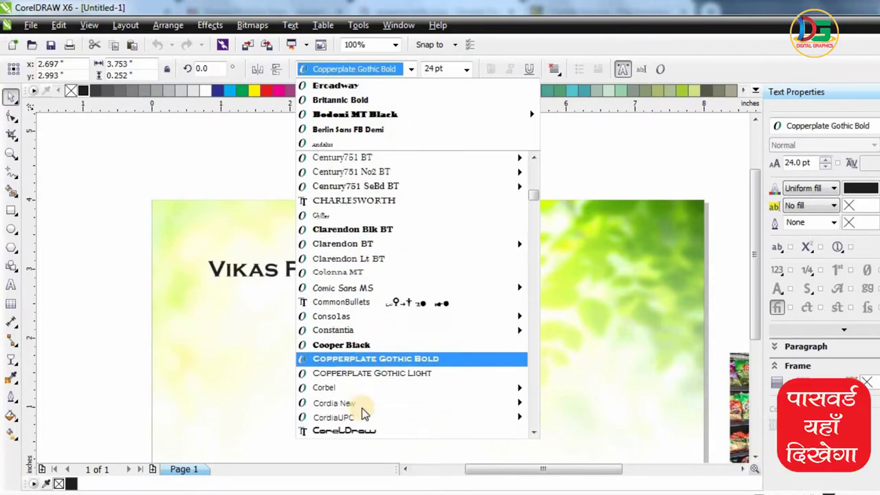
pyautogui.click(362, 316)
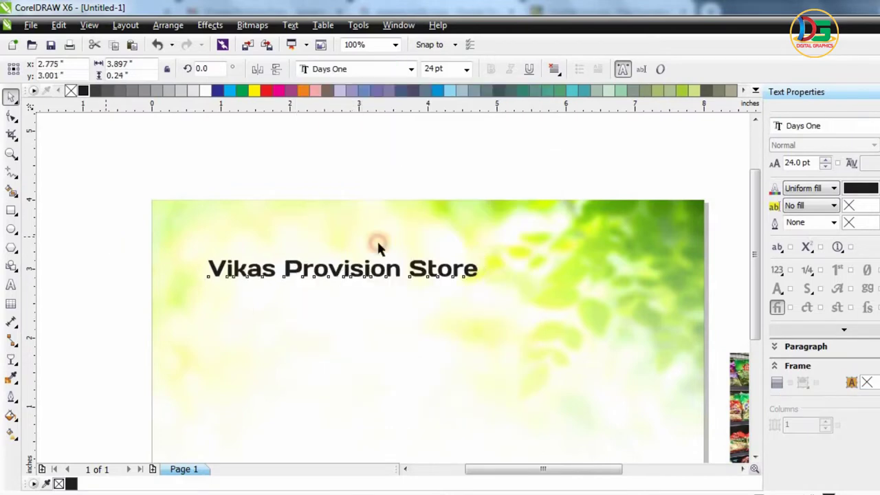
# - Copy the word Vikas from the store title and delete it so that only Provision Store remains
pyautogui.click(469, 239)
pyautogui.click(448, 263)
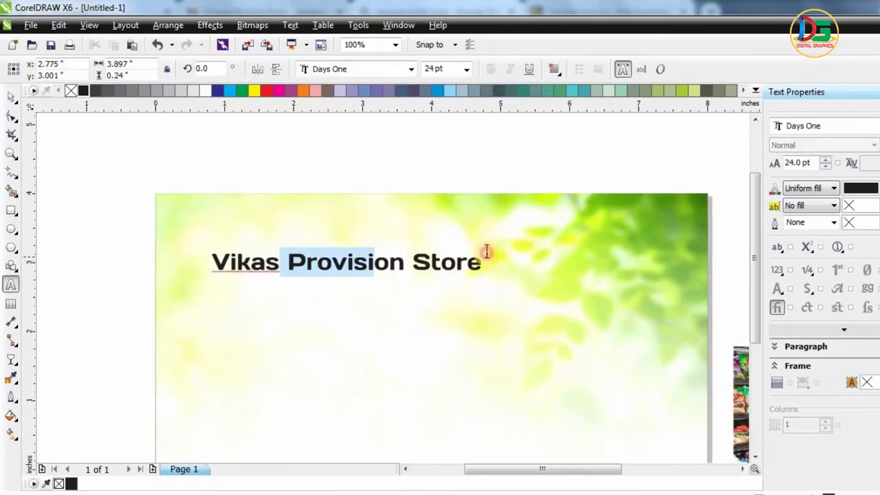
pyautogui.moveTo(486, 251); pyautogui.dragTo(486, 251)
pyautogui.click(413, 262)
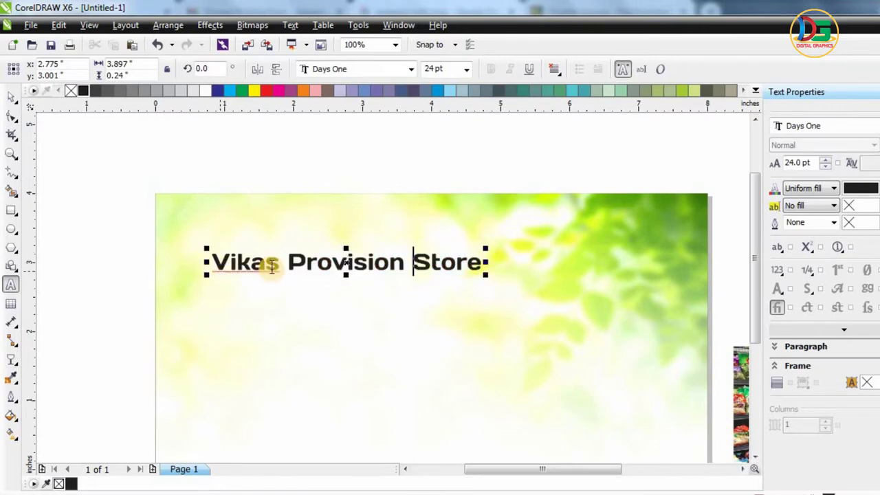
pyautogui.moveTo(283, 262); pyautogui.dragTo(186, 258)
pyautogui.hotkey('ctrl', 'c')
pyautogui.press('Delete')
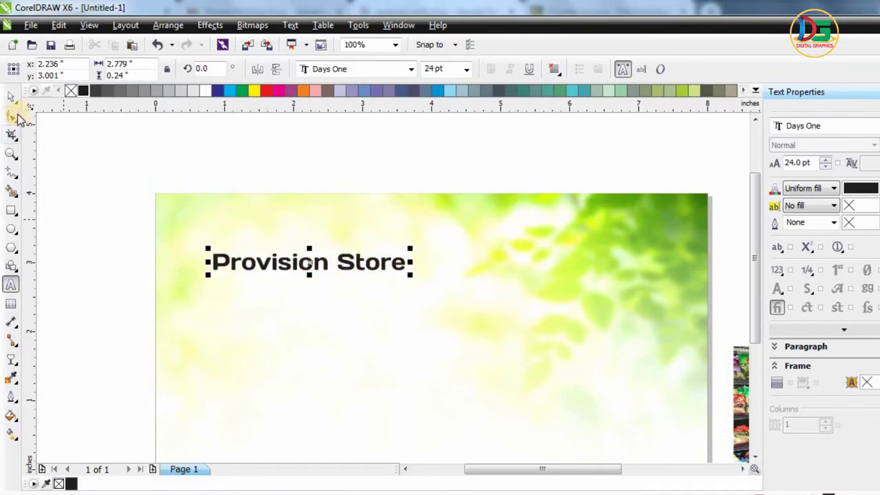
# - Move the Provision Store text lower on the background to leave room for a line above it
pyautogui.click(70, 188)
pyautogui.moveTo(306, 262); pyautogui.dragTo(303, 301)
pyautogui.hotkey('ctrl', 'z')
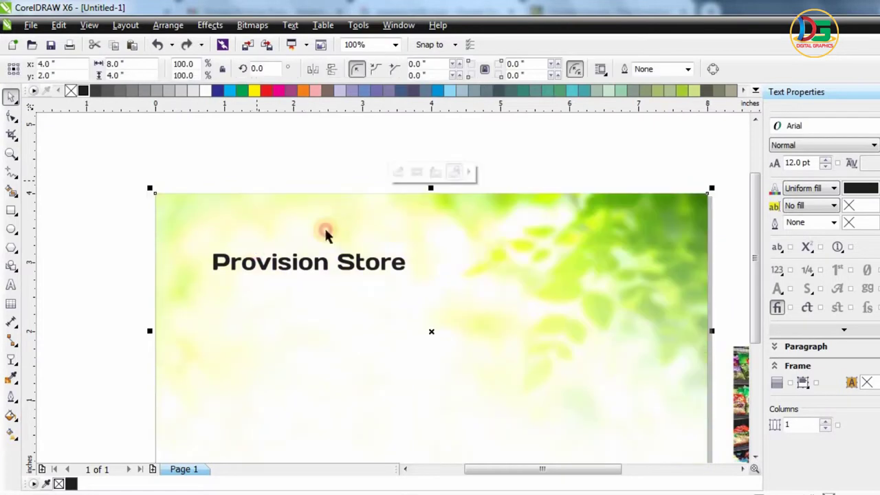
pyautogui.press('Escape')
pyautogui.moveTo(348, 264); pyautogui.dragTo(346, 315)
pyautogui.press('Escape')
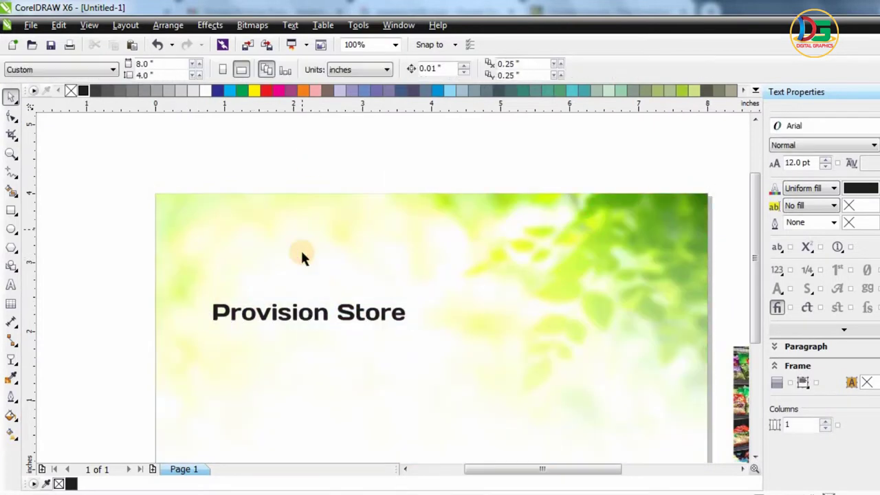
# - Paste the copied word Vikas as a separate text object above Provision Store
pyautogui.press('F8')
pyautogui.click(295, 266)
pyautogui.hotkey('ctrl', 'v')
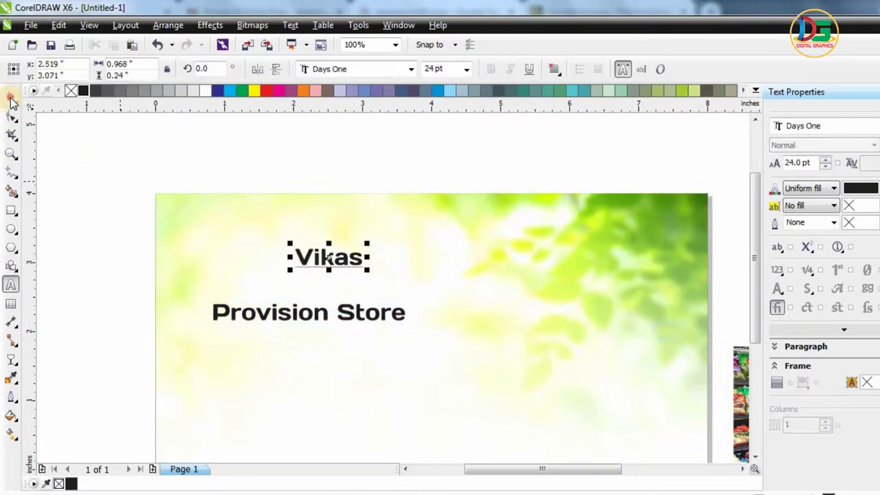
# - Enlarge the Vikas text to about 60.5 pt and place it directly above Provision Store
pyautogui.moveTo(418, 284); pyautogui.dragTo(430, 289)
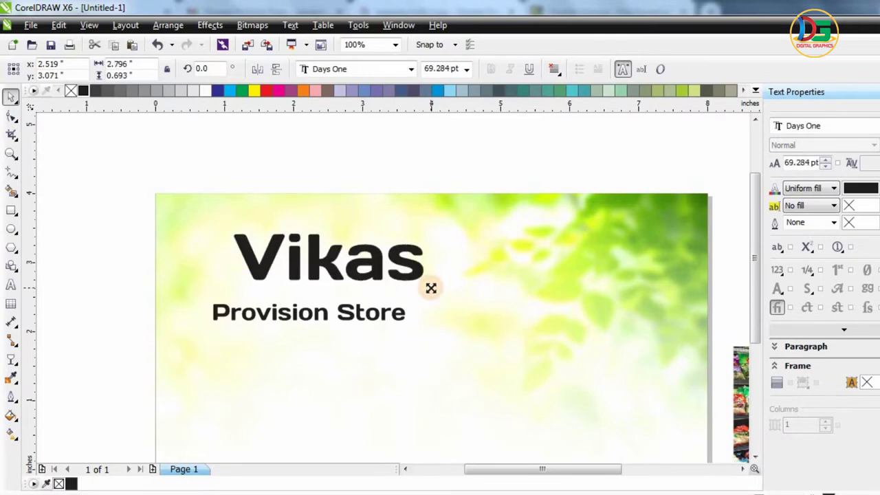
pyautogui.scroll(-1, 388, 241)
pyautogui.moveTo(379, 244); pyautogui.dragTo(365, 240)
pyautogui.scroll(1, 365, 240)
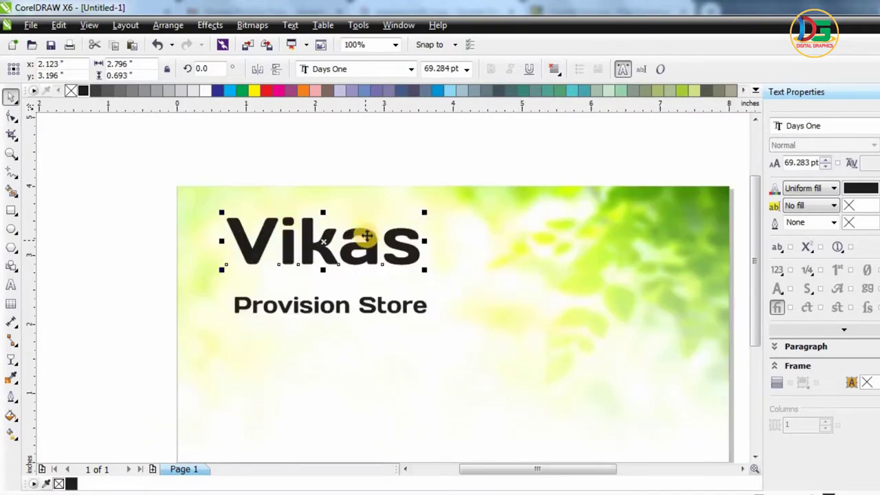
pyautogui.moveTo(426, 214)
pyautogui.mouseDown()
pyautogui.moveTo(408, 209)
pyautogui.moveTo(412, 215)
pyautogui.mouseUp()
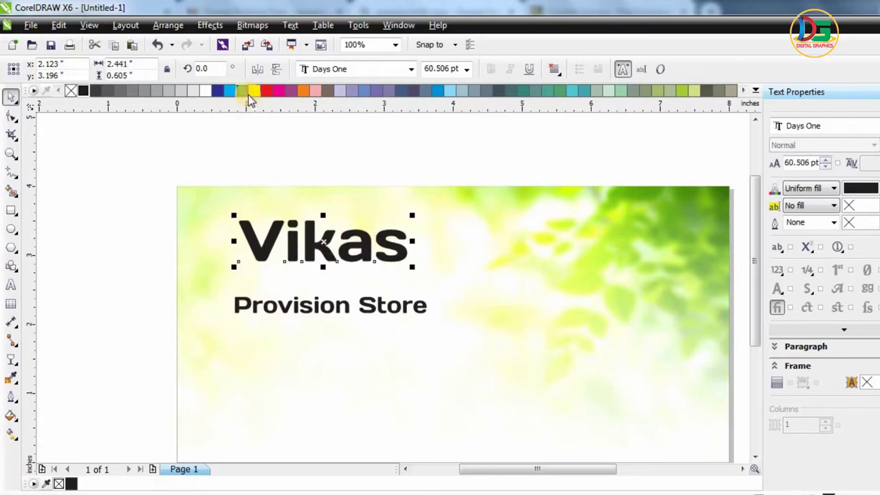
# - Fill the Vikas text with red and deselect it
pyautogui.moveTo(265, 88); pyautogui.dragTo(339, 138)
pyautogui.click(356, 179)
pyautogui.scroll(-1, 357, 179)
pyautogui.scroll(1, 369, 210)
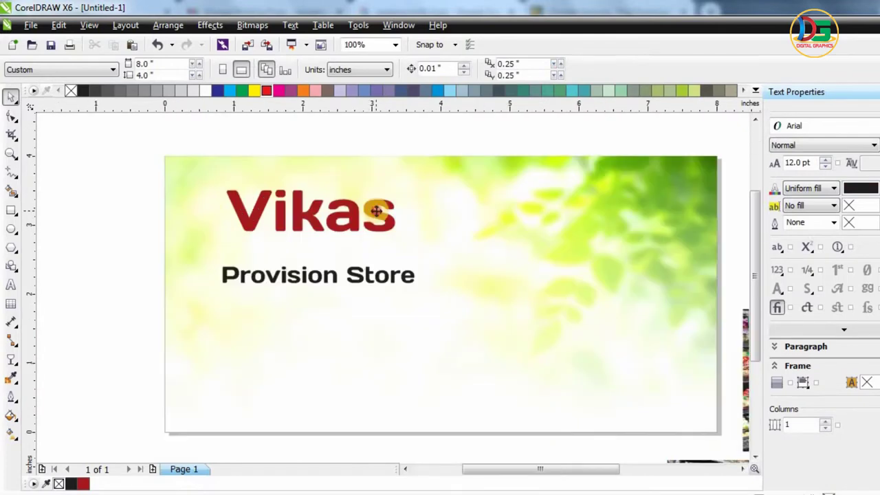
# - Apply all-caps capitalization to the red Vikas text
pyautogui.click(376, 211)
pyautogui.scroll(1, 377, 214)
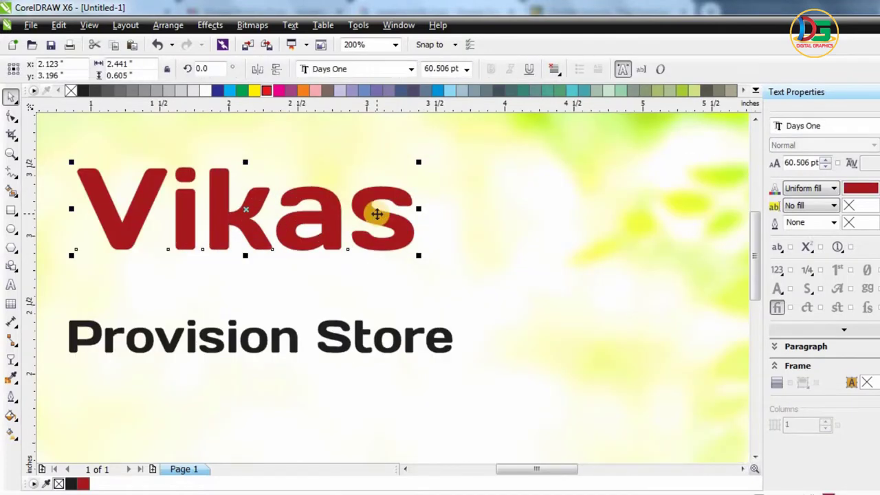
pyautogui.click(785, 253)
pyautogui.click(800, 282)
pyautogui.scroll(-2, 226, 214)
# - Move the shopping cart graphic onto the background beside the end of the VIKAS text
pyautogui.click(357, 342)
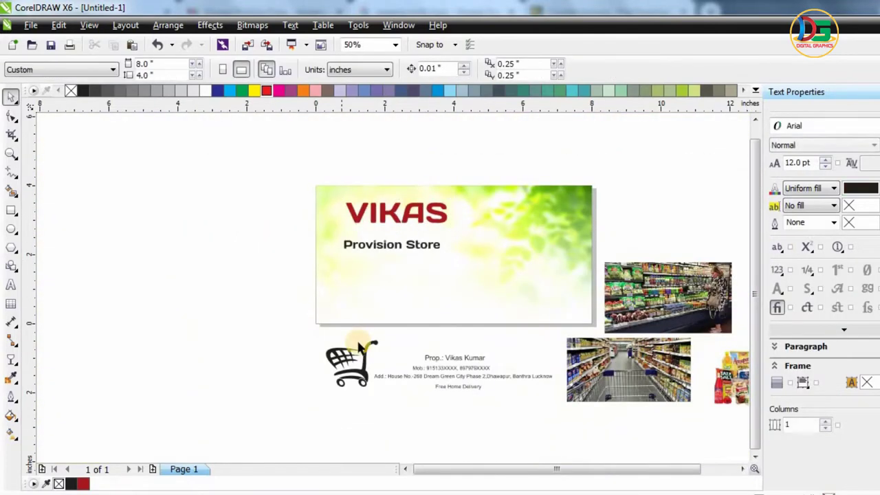
pyautogui.moveTo(503, 214); pyautogui.dragTo(497, 195)
pyautogui.scroll(2, 497, 196)
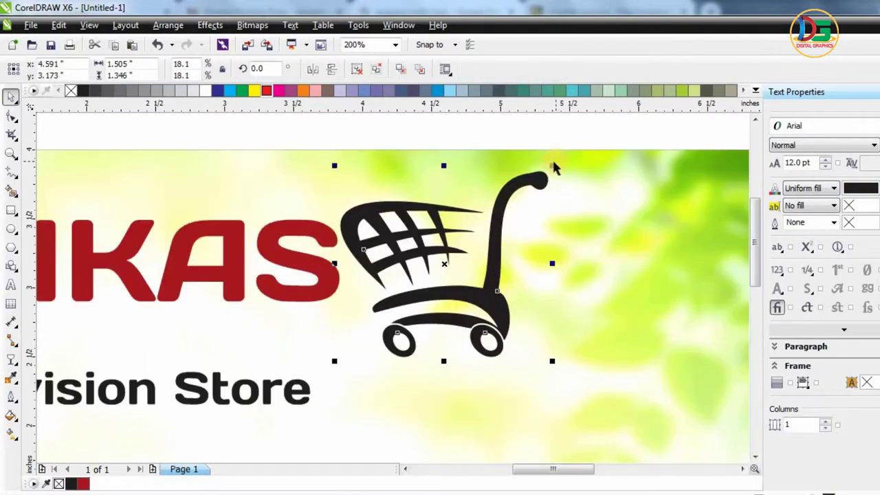
# - Reduce the shopping cart to about 1 inch wide beside the end of VIKAS and fill it with dark red
pyautogui.moveTo(553, 165); pyautogui.dragTo(506, 200)
pyautogui.moveTo(454, 282); pyautogui.dragTo(418, 274)
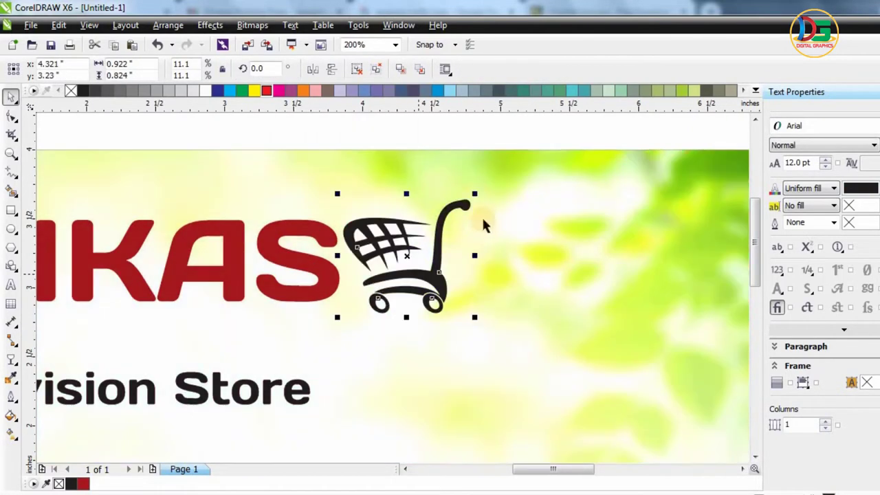
pyautogui.moveTo(478, 195); pyautogui.dragTo(491, 184)
pyautogui.moveTo(451, 238); pyautogui.dragTo(457, 238)
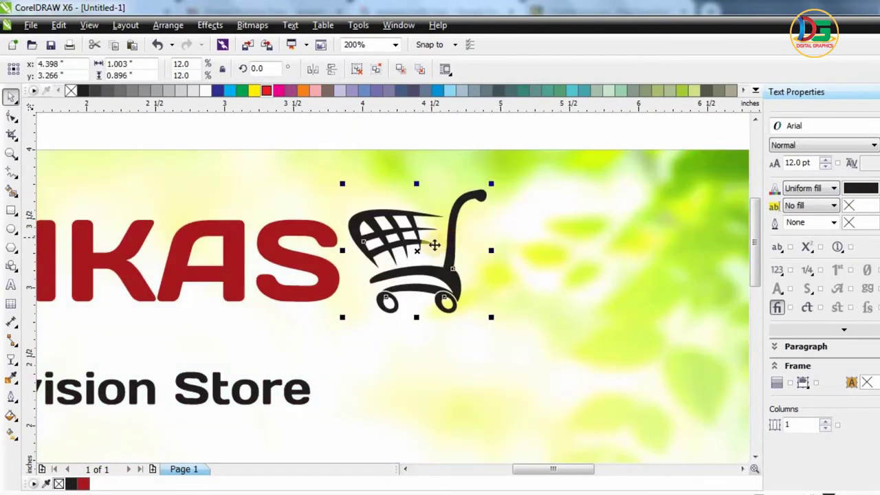
pyautogui.moveTo(265, 92); pyautogui.dragTo(338, 149)
pyautogui.scroll(-2, 467, 234)
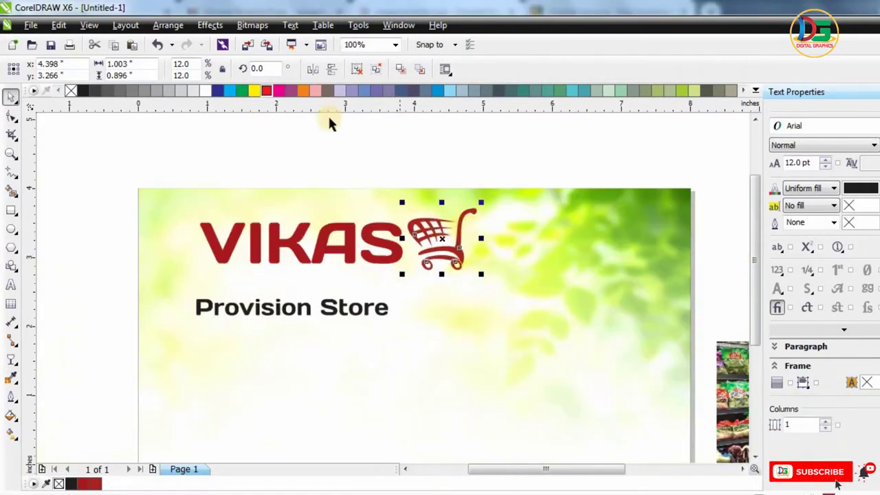
# - Try pink fills on the shopping cart and restore its dark red colour
pyautogui.click(313, 91)
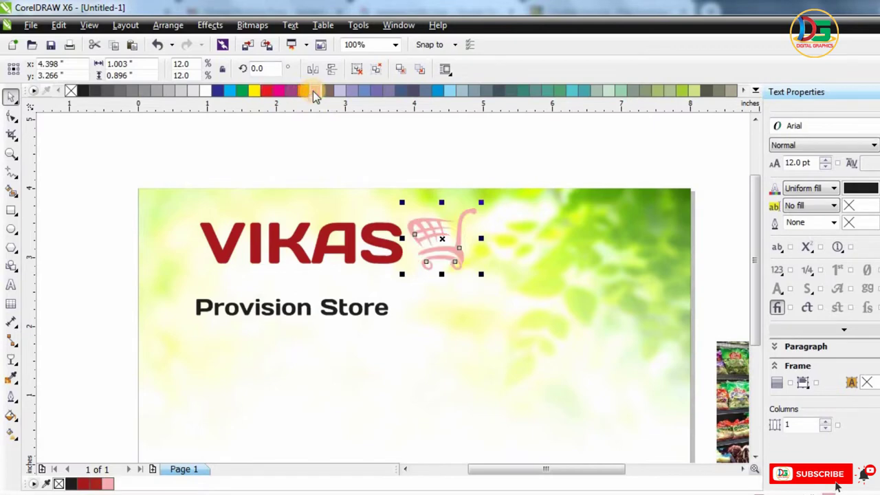
pyautogui.hotkey('ctrl', 'z')
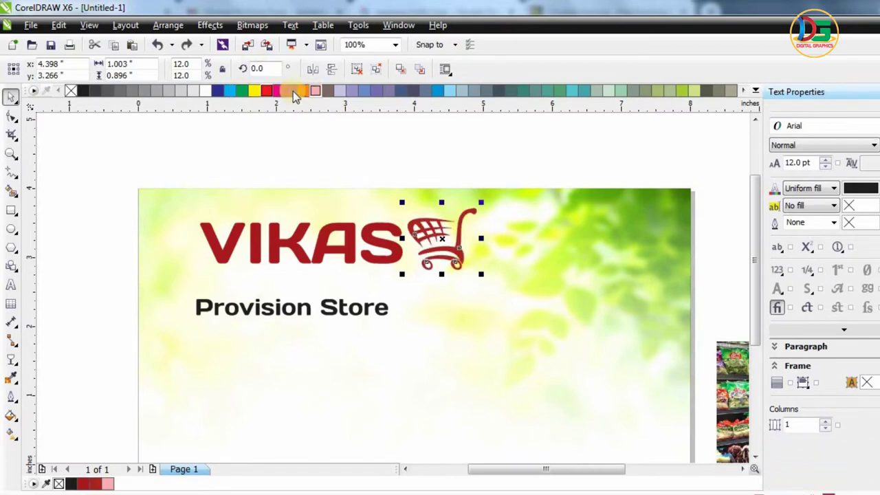
pyautogui.moveTo(268, 91); pyautogui.dragTo(268, 90)
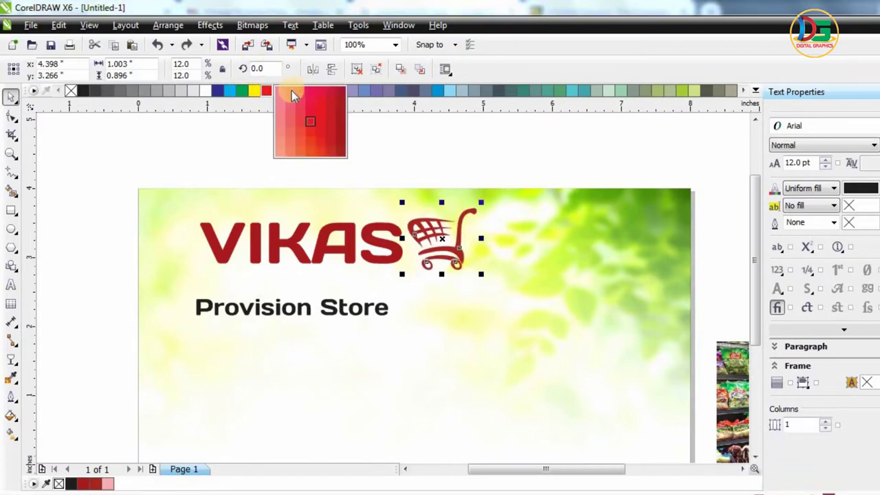
pyautogui.click(290, 91)
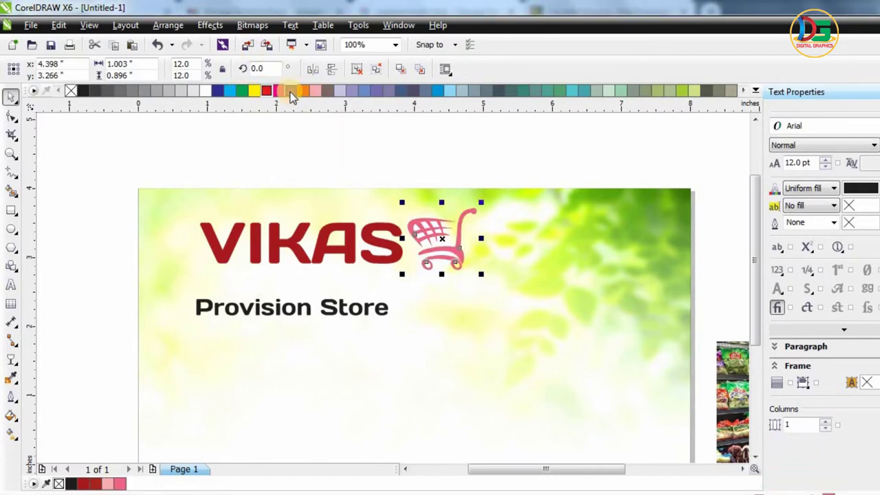
pyautogui.click(92, 483)
# - Deselect the cart and nudge it slightly closer to the S of VIKAS
pyautogui.click(314, 293)
pyautogui.scroll(-1, 396, 269)
pyautogui.scroll(1, 396, 270)
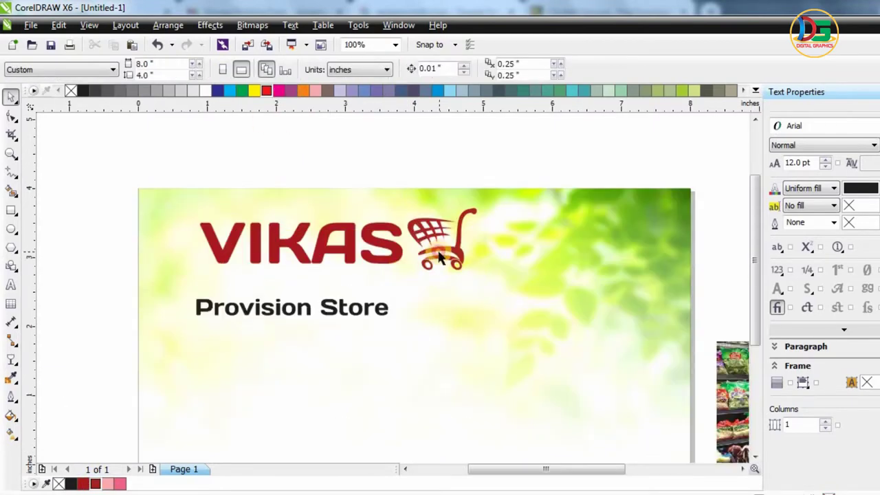
pyautogui.moveTo(440, 258); pyautogui.dragTo(437, 258)
# - Scale VIKAS and the cart together to about 2.35 inches wide and center them above Provision Store
pyautogui.click(135, 155)
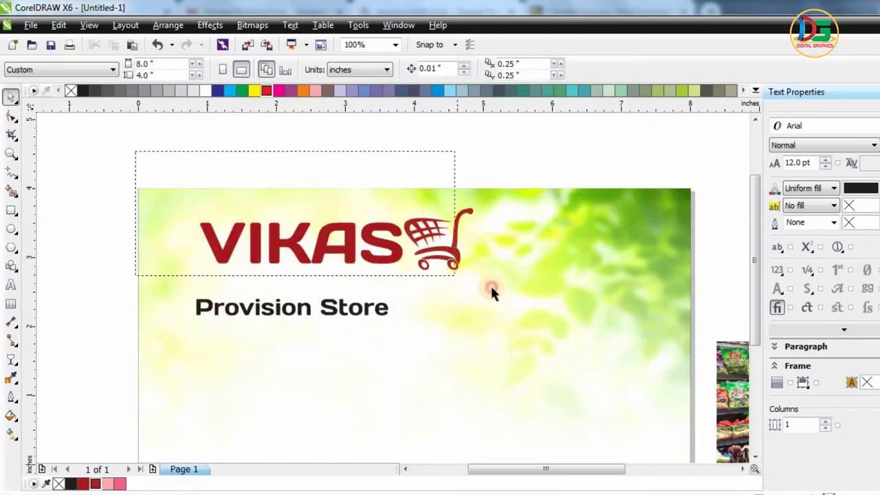
pyautogui.moveTo(491, 287); pyautogui.dragTo(492, 289)
pyautogui.moveTo(477, 205); pyautogui.dragTo(421, 213)
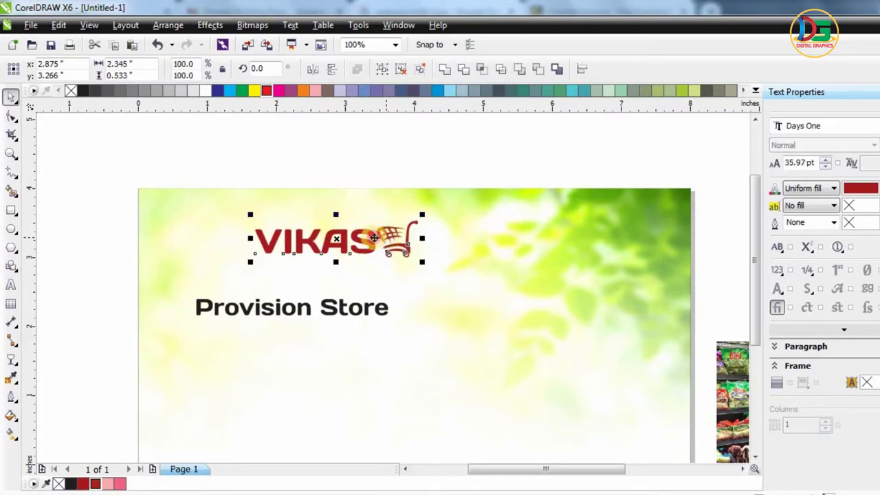
pyautogui.moveTo(385, 238); pyautogui.dragTo(351, 239)
pyautogui.click(196, 166)
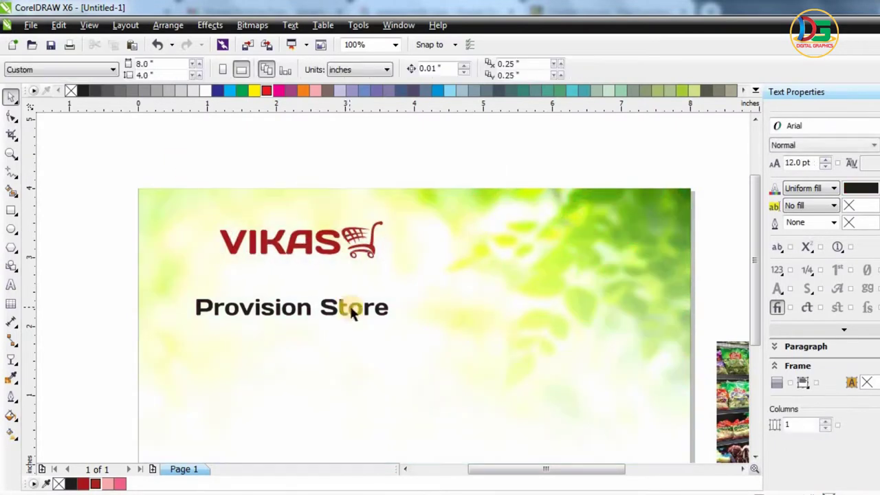
# - Enlarge the Provision Store text to about 50.2 pt and move it lower, clear of VIKAS
pyautogui.moveTo(347, 306); pyautogui.dragTo(347, 270)
pyautogui.moveTo(395, 289); pyautogui.dragTo(499, 322)
pyautogui.moveTo(381, 279); pyautogui.dragTo(336, 341)
pyautogui.click(181, 167)
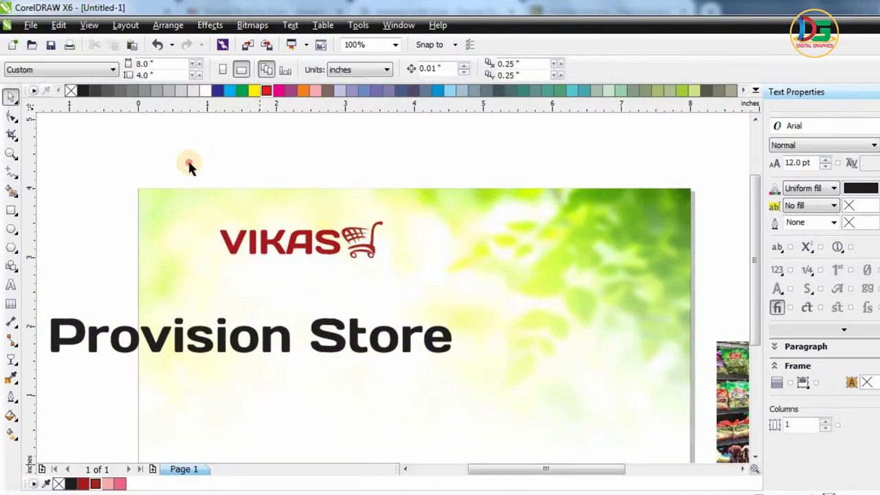
# - Move VIKAS and the cart together slightly up and toward the page's left edge
pyautogui.moveTo(183, 158); pyautogui.dragTo(413, 265)
pyautogui.moveTo(323, 236)
pyautogui.mouseDown()
pyautogui.moveTo(285, 234)
pyautogui.moveTo(310, 223)
pyautogui.moveTo(299, 247)
pyautogui.moveTo(301, 234)
pyautogui.moveTo(306, 240)
pyautogui.mouseUp()
pyautogui.click(337, 171)
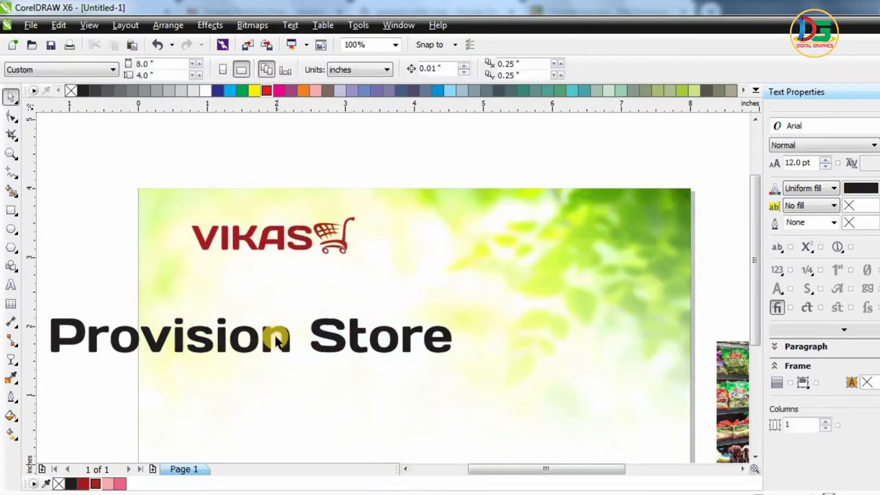
# - Remove the word Store from the text and place Provision directly below VIKAS
pyautogui.moveTo(277, 342); pyautogui.dragTo(653, 293)
pyautogui.press('Delete')
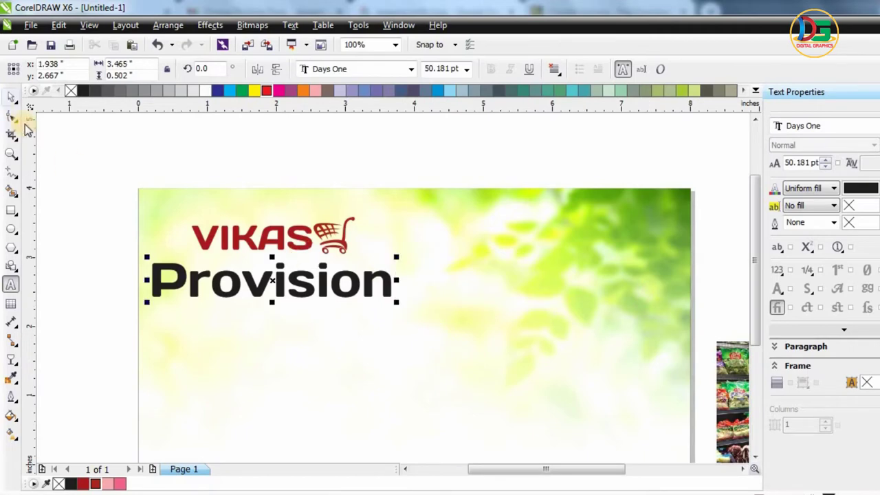
# - Style Provision in dark green all caps at about 41.6 pt
pyautogui.moveTo(247, 91); pyautogui.dragTo(307, 129)
pyautogui.moveTo(396, 257)
pyautogui.mouseDown()
pyautogui.moveTo(374, 254)
pyautogui.moveTo(385, 255)
pyautogui.mouseUp()
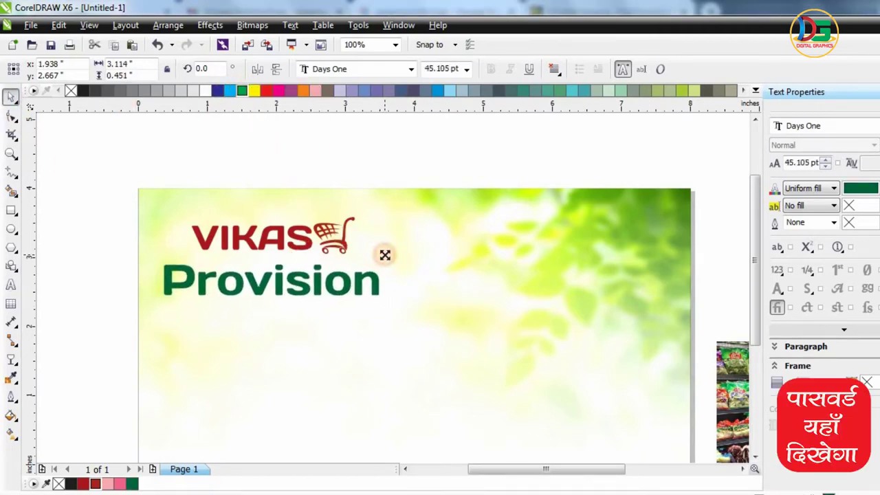
pyautogui.click(782, 251)
pyautogui.click(794, 277)
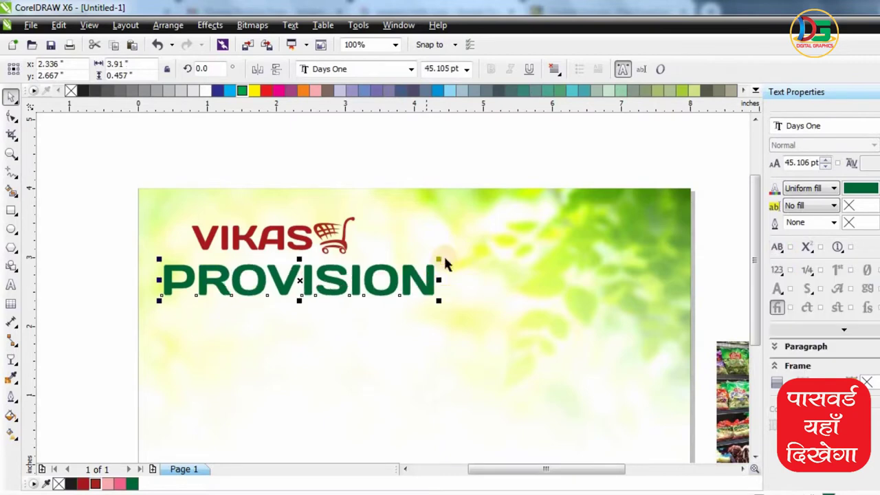
pyautogui.moveTo(434, 261); pyautogui.dragTo(423, 264)
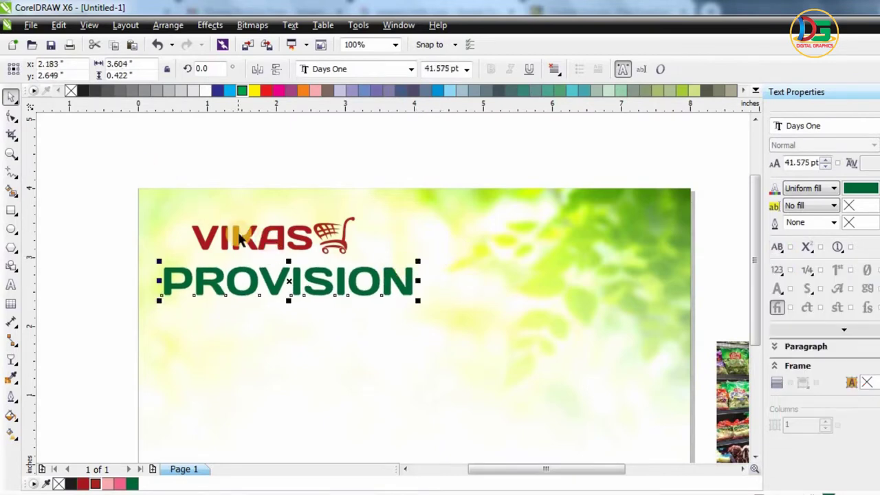
# - Center PROVISION horizontally under VIKAS and the cart, and nudge it up close beneath them
pyautogui.press('c')
pyautogui.click(126, 223)
pyautogui.moveTo(280, 272); pyautogui.dragTo(279, 265)
# - Move the whole VIKAS PROVISION group right so that it lies fully within the page
pyautogui.moveTo(116, 181); pyautogui.dragTo(454, 309)
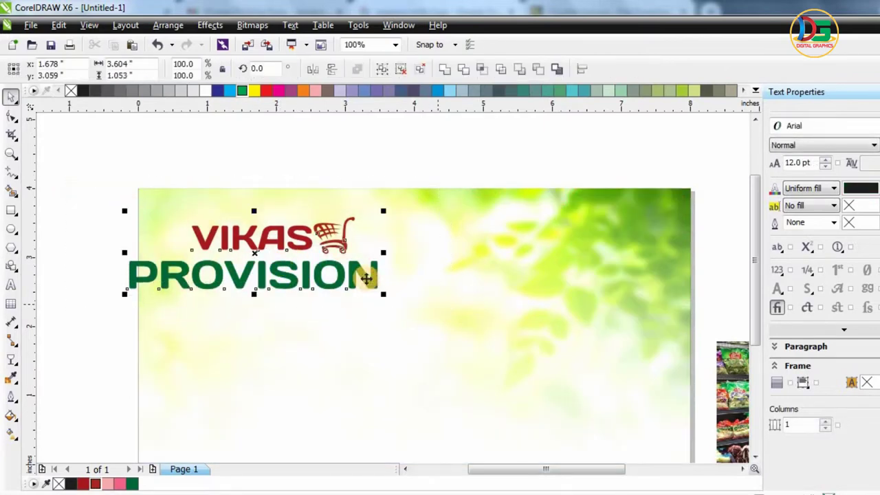
pyautogui.moveTo(376, 273); pyautogui.dragTo(407, 273)
pyautogui.press('Escape')
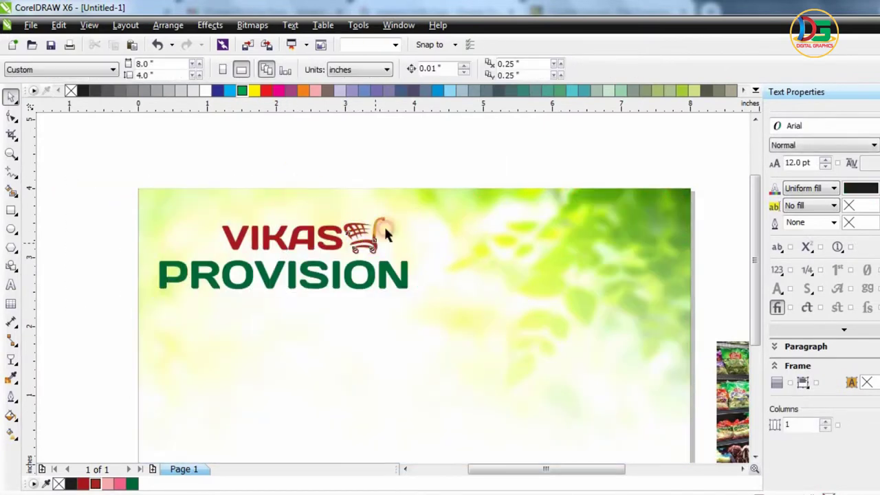
# - Enlarge the shopping cart to about 1.04 inches wide and position it at the end of VIKAS
pyautogui.click(383, 228)
pyautogui.moveTo(392, 209); pyautogui.dragTo(468, 180)
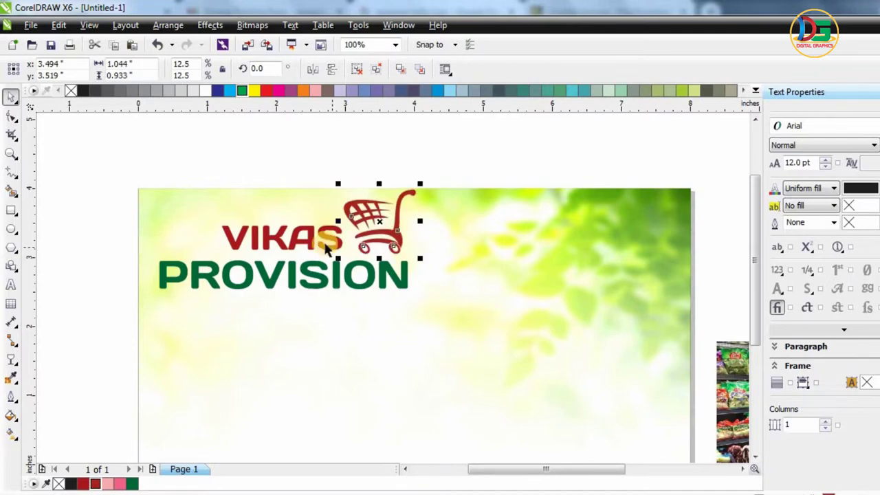
pyautogui.scroll(1, 328, 244)
pyautogui.moveTo(392, 224); pyautogui.dragTo(386, 231)
pyautogui.scroll(-1, 551, 250)
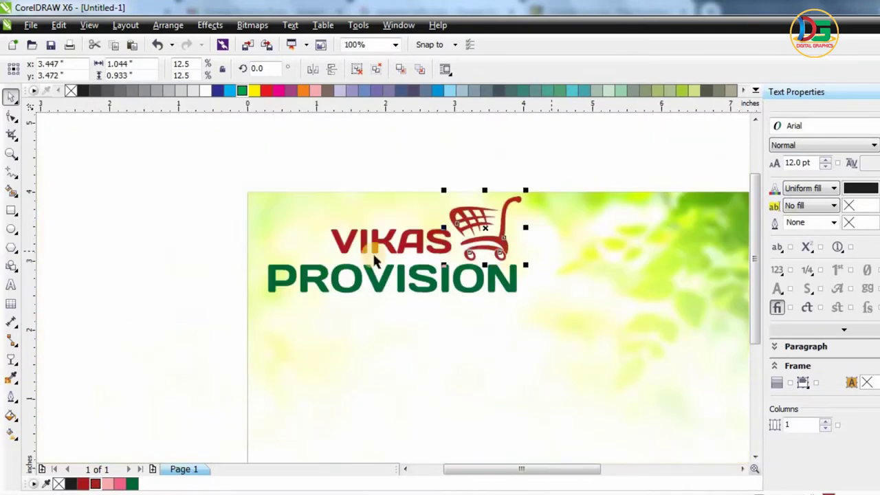
# - Try placing the cart after PROVISION at about 1.5 inches wide, and undo the enlargement
pyautogui.moveTo(515, 249); pyautogui.dragTo(566, 296)
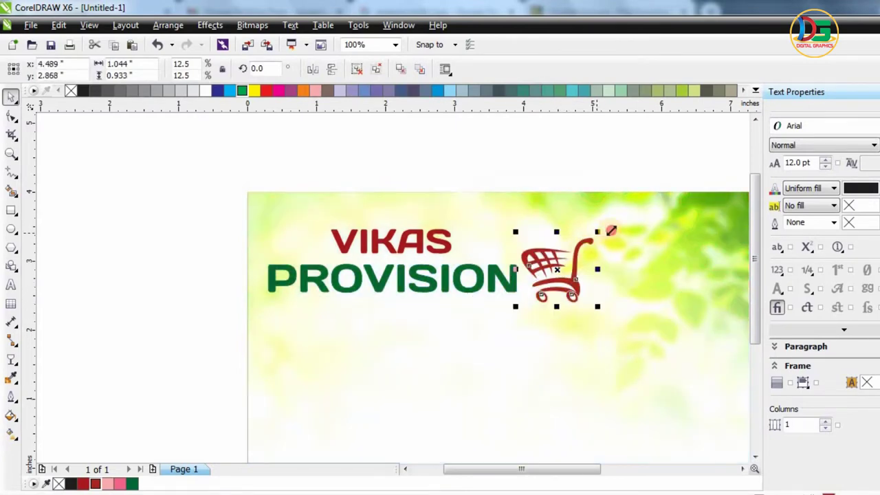
pyautogui.moveTo(611, 230); pyautogui.dragTo(636, 201)
pyautogui.scroll(-2, 505, 240)
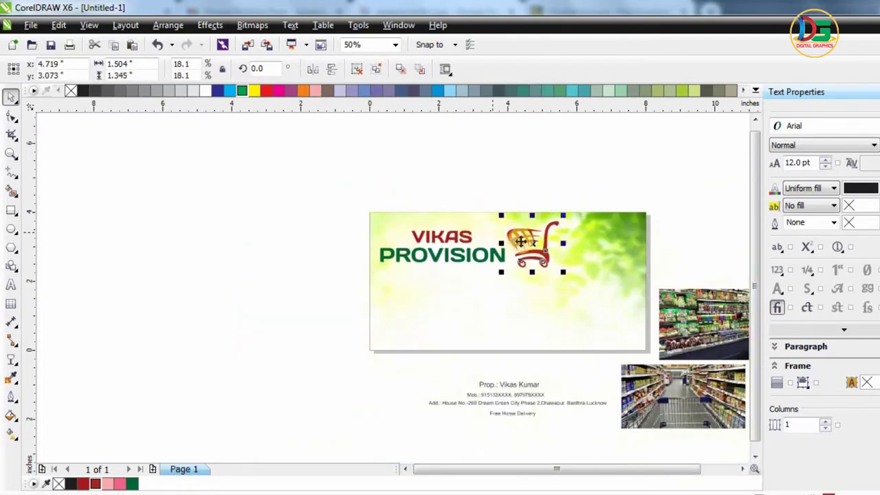
pyautogui.scroll(2, 521, 240)
pyautogui.hotkey('ctrl', 'z')
pyautogui.hotkey('ctrl', 'z')
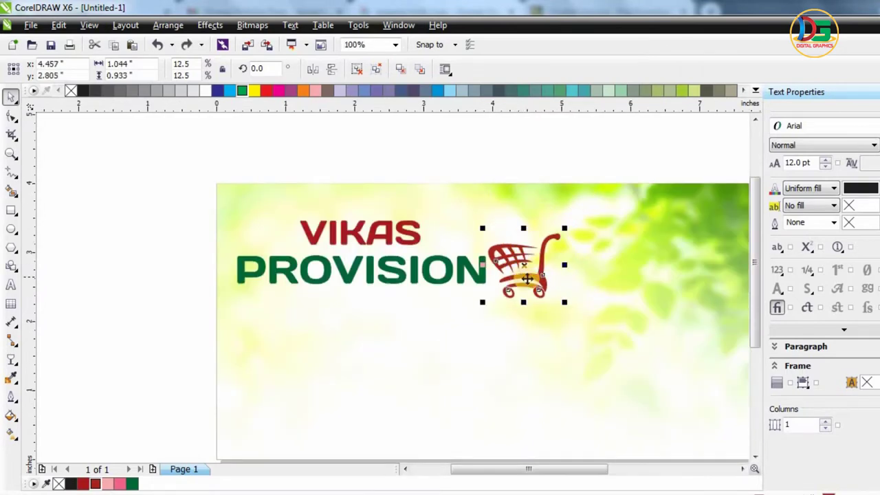
# - Place the shopping cart right after VIKAS and reduce it to fit above PROVISION
pyautogui.moveTo(528, 268); pyautogui.dragTo(472, 236)
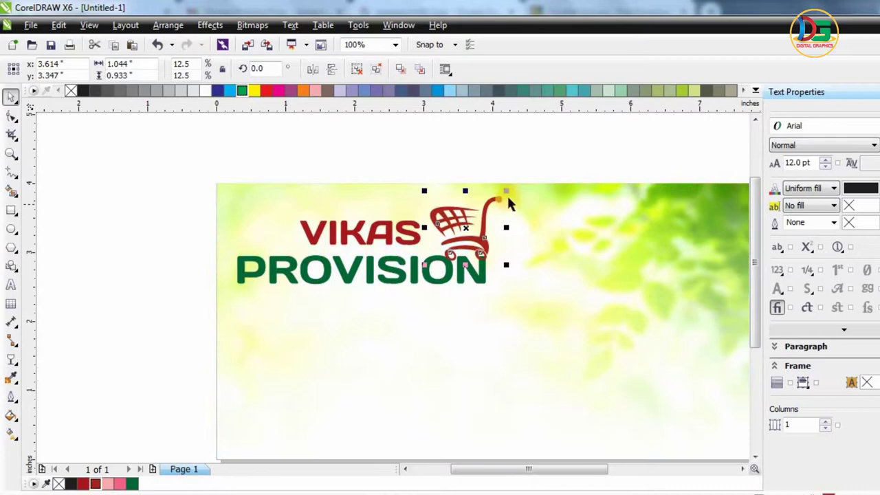
pyautogui.moveTo(507, 197); pyautogui.dragTo(440, 237)
# - Center VIKAS and its cart horizontally over PROVISION and deselect everything
pyautogui.moveTo(237, 141); pyautogui.dragTo(469, 265)
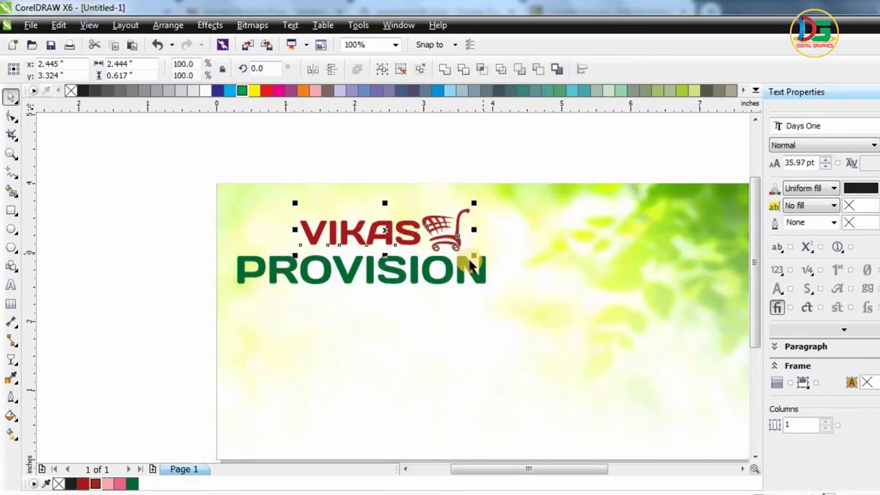
pyautogui.keyDown('shift'); pyautogui.click(470, 267); pyautogui.keyUp('shift')
pyautogui.press('c')
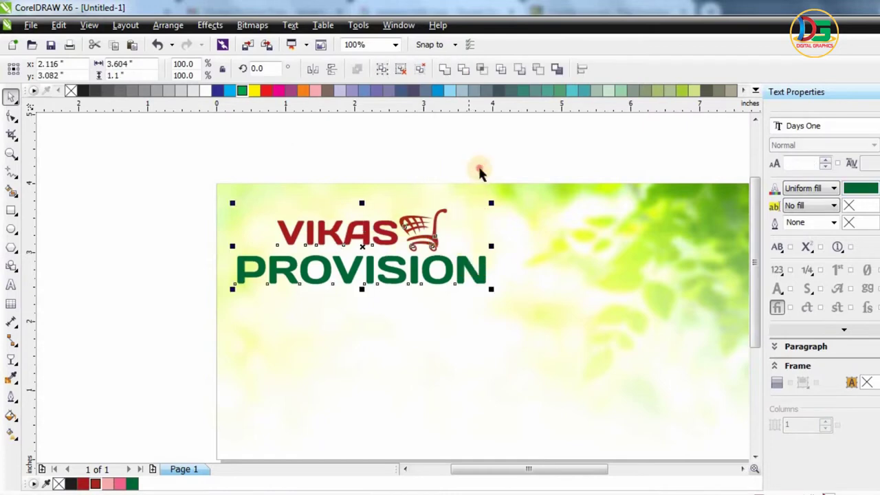
pyautogui.click(480, 172)
# - Duplicate PROVISION below the original, shrink the copy to about 20.65 pt and replace its wording with Store
pyautogui.click(363, 261)
pyautogui.moveTo(366, 262); pyautogui.dragTo(369, 308)
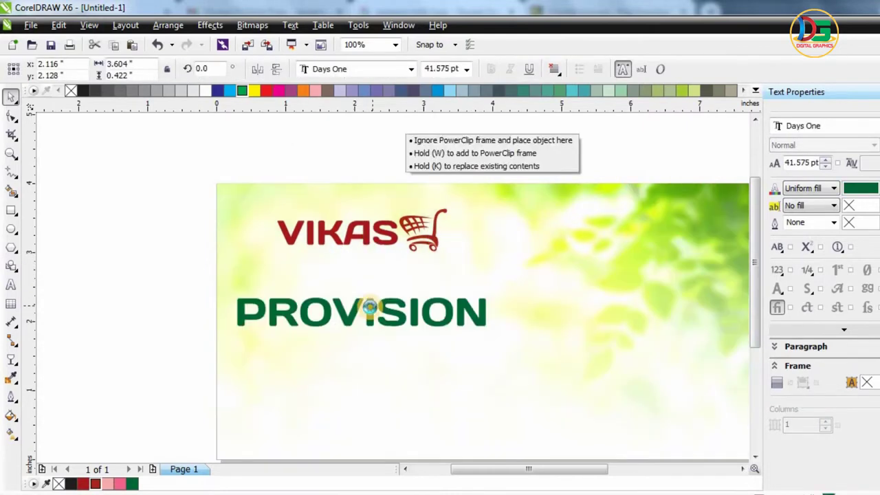
pyautogui.moveTo(491, 296); pyautogui.dragTo(425, 271)
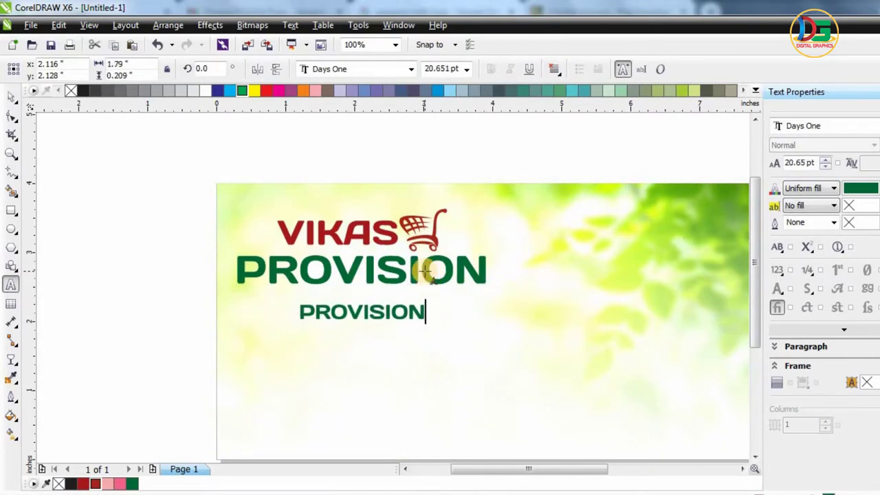
pyautogui.hotkey('ctrl', 'a')
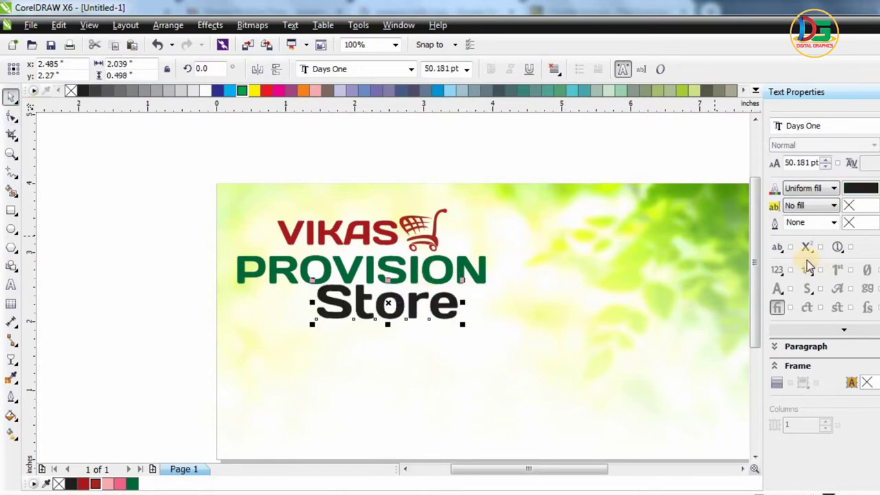
# - Apply all caps to the Store text and fill it with the dark green used for PROVISION
pyautogui.click(778, 247)
pyautogui.click(806, 282)
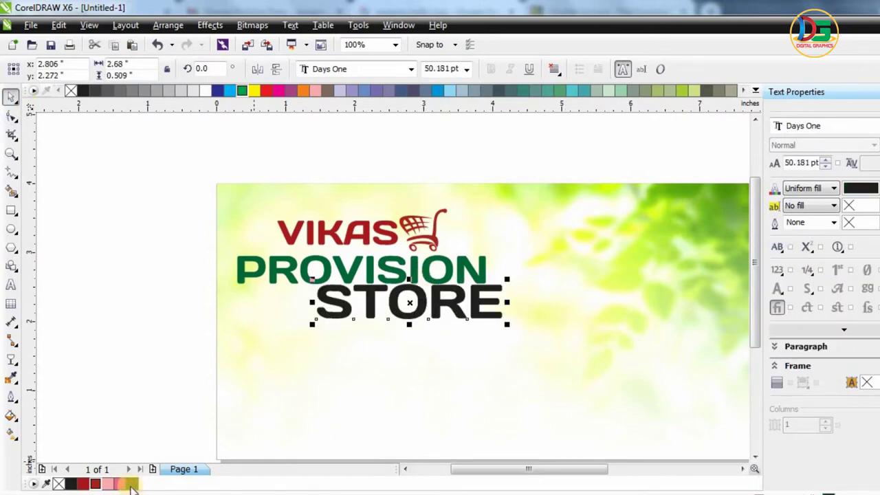
pyautogui.click(131, 486)
# - Reduce STORE to about 24 pt and center it horizontally beneath PROVISION
pyautogui.moveTo(446, 281); pyautogui.dragTo(377, 291)
pyautogui.keyDown('shift'); pyautogui.click(418, 270); pyautogui.keyUp('shift')
pyautogui.press('Escape')
# - Widen the letter spacing of STORE with the Shape tool
pyautogui.press('F10')
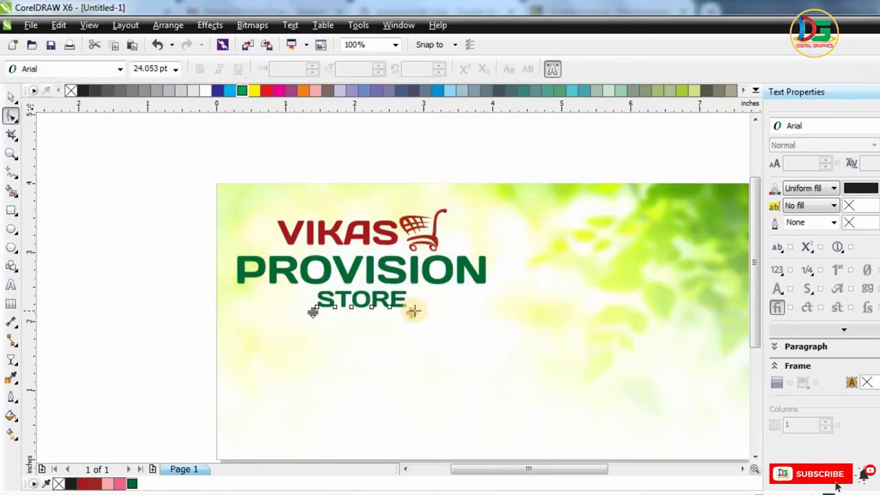
pyautogui.moveTo(407, 311); pyautogui.dragTo(445, 314)
pyautogui.click(11, 97)
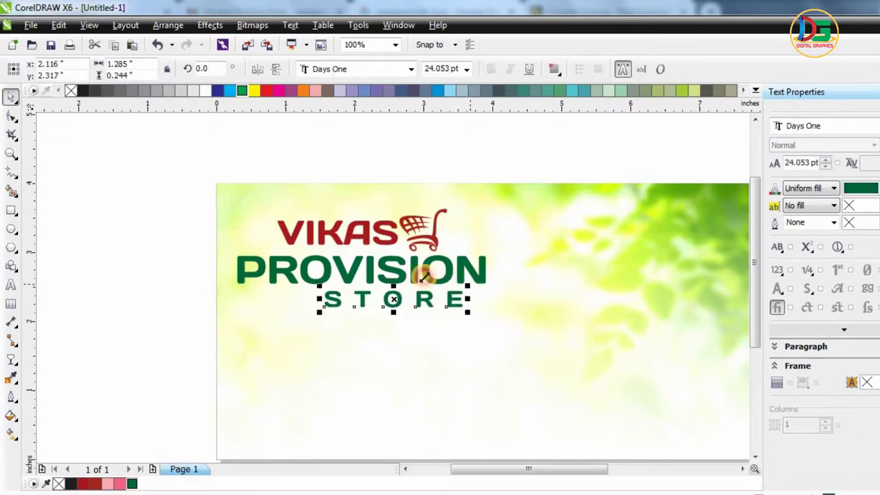
# - Reduce STORE to about 17.6 pt and center it closely beneath PROVISION
pyautogui.moveTo(425, 277); pyautogui.dragTo(431, 290)
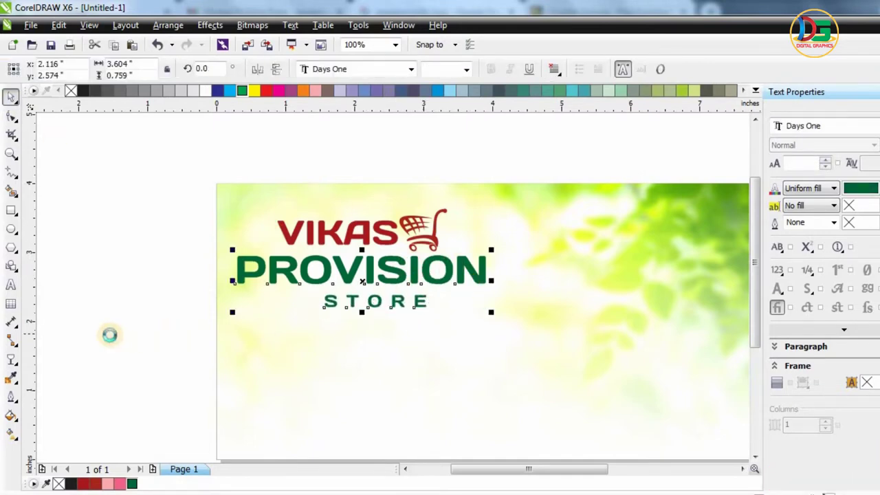
pyautogui.click(110, 335)
pyautogui.moveTo(385, 301); pyautogui.dragTo(371, 295)
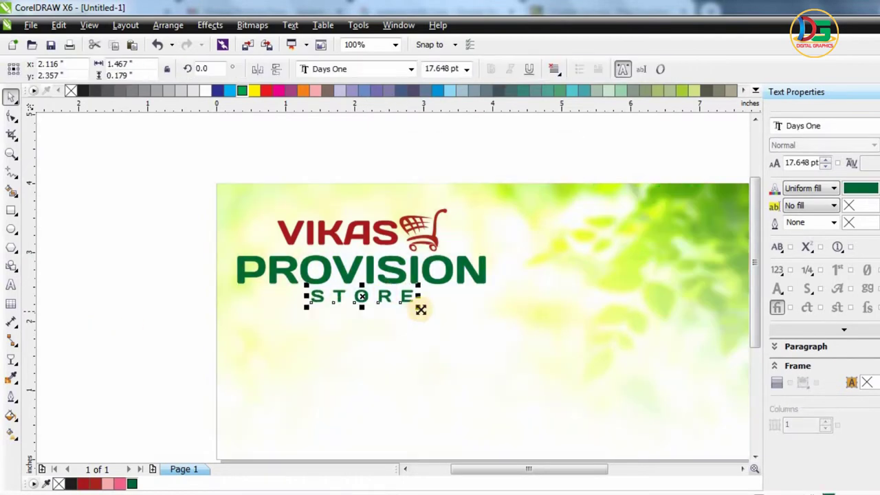
# - Enlarge STORE to about 19.8 pt, keeping it centered beneath PROVISION
pyautogui.moveTo(421, 310); pyautogui.dragTo(432, 311)
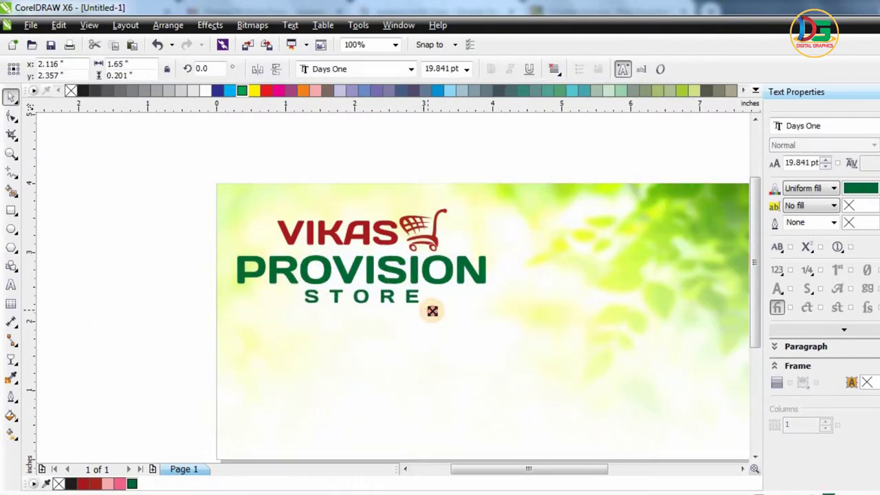
pyautogui.click(144, 314)
pyautogui.scroll(-1, 521, 245)
pyautogui.scroll(1, 441, 330)
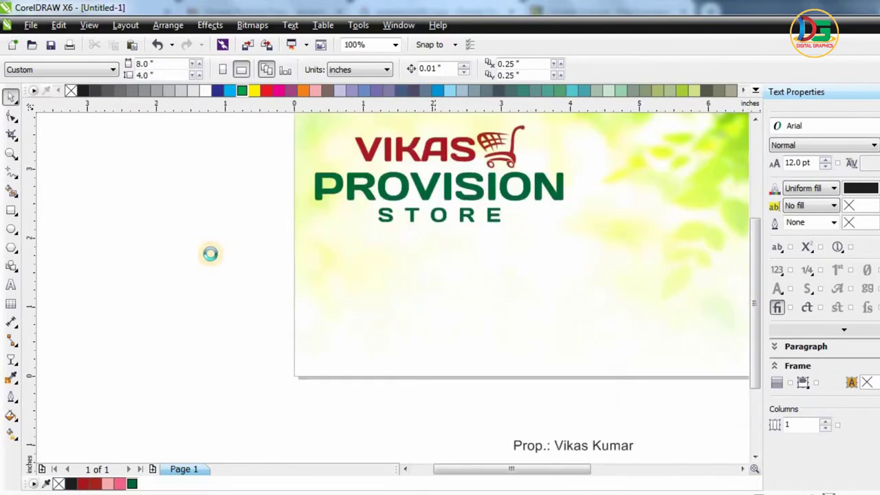
# - Scale the whole name logo with its cart to about 3.57 × 1.4 inches around its center
pyautogui.scroll(-1, 210, 254)
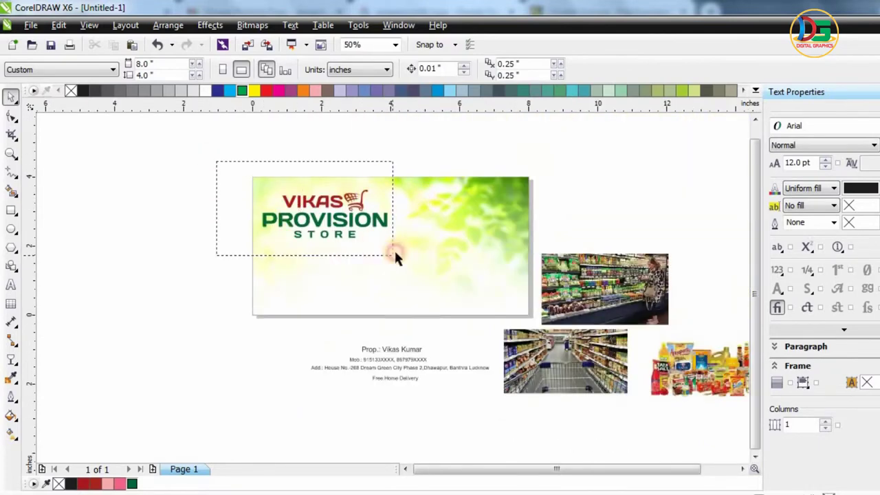
pyautogui.moveTo(394, 255); pyautogui.dragTo(394, 253)
pyautogui.click(213, 179)
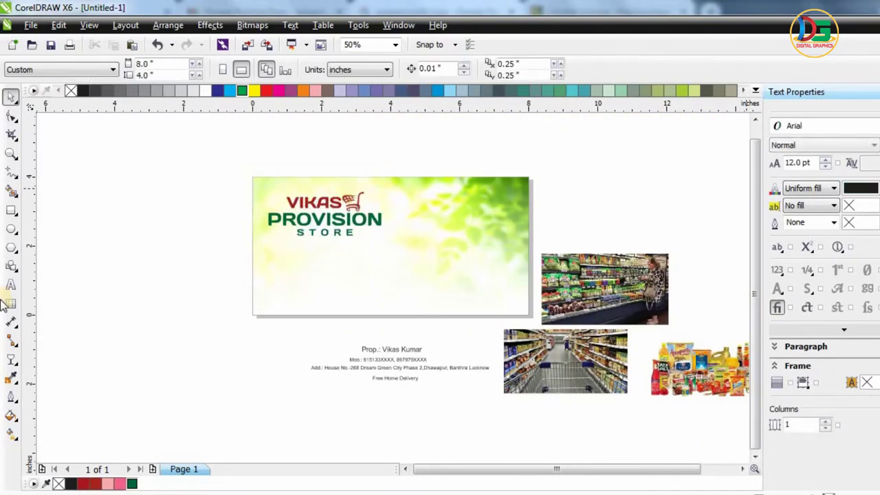
pyautogui.click(317, 217)
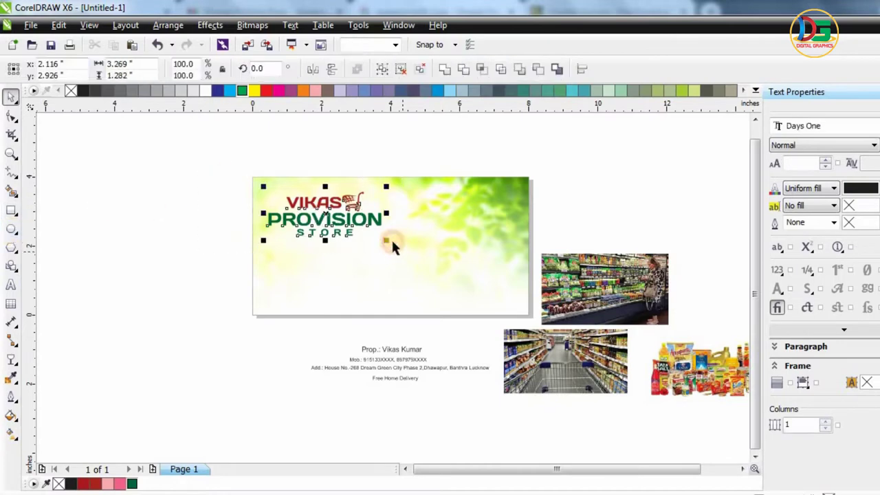
pyautogui.moveTo(387, 241); pyautogui.dragTo(395, 242)
pyautogui.click(167, 149)
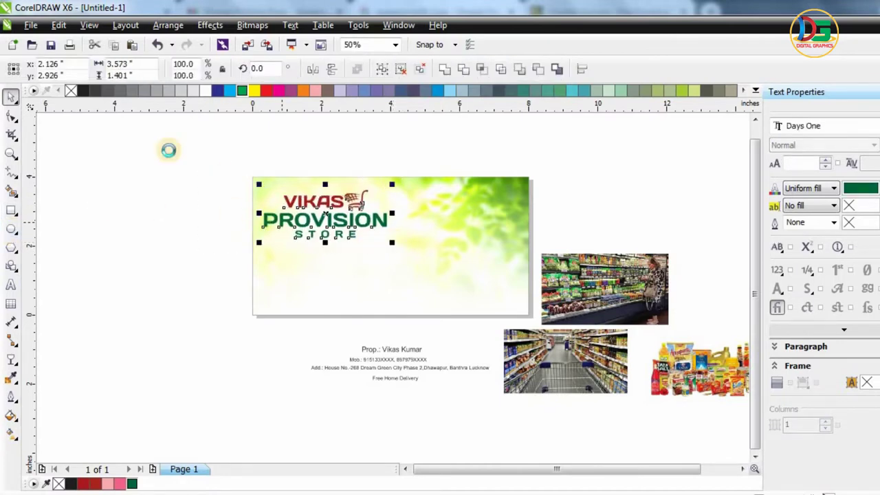
# - Draw a circle about 7.54 inches across over the logo side of the card, with white fill and no outline
pyautogui.press('F7')
pyautogui.moveTo(151, 148); pyautogui.dragTo(417, 300)
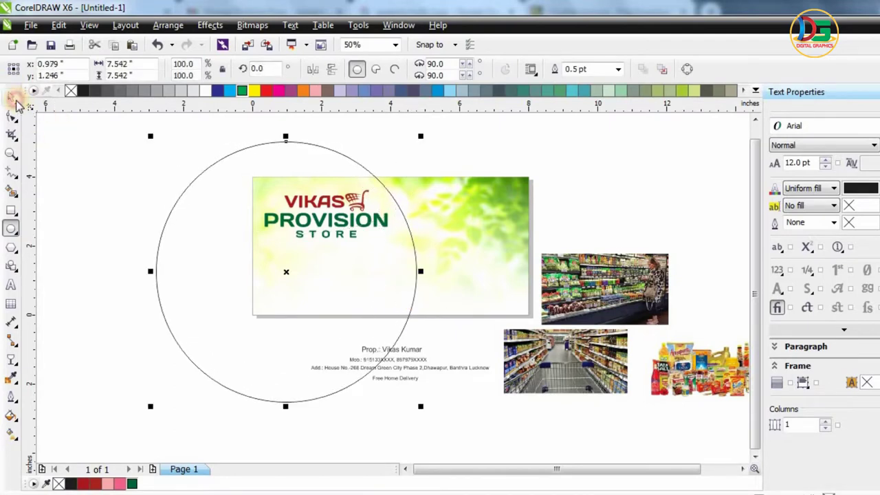
pyautogui.click(206, 90)
pyautogui.click(619, 69)
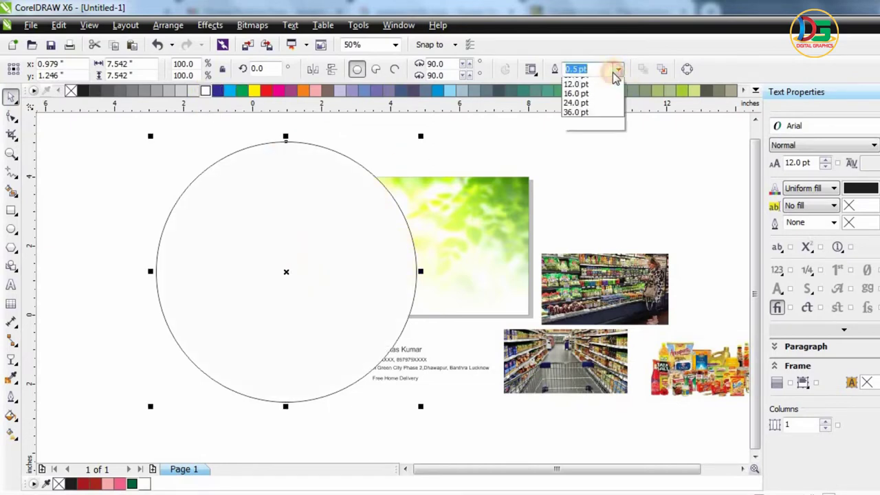
pyautogui.click(577, 81)
# - PowerClip the white circle inside the leafy background so it lies behind the name logo
pyautogui.rightClick(322, 243)
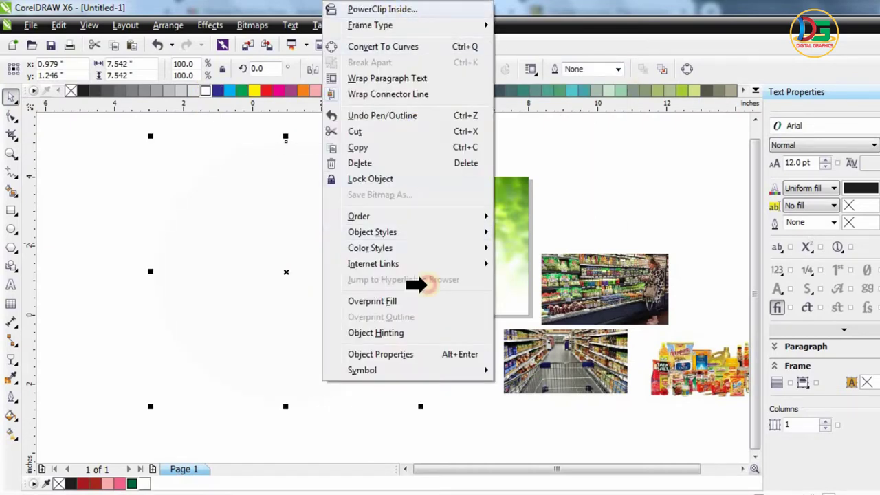
pyautogui.click(429, 285)
pyautogui.click(170, 248)
pyautogui.scroll(1, 363, 250)
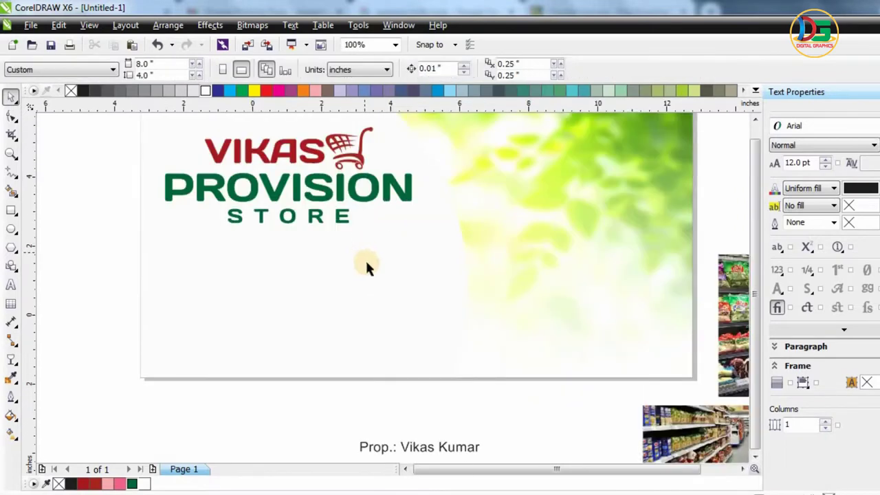
pyautogui.scroll(-2, 365, 266)
# - Open the background PowerClip for editing and duplicate the white circle slightly to the right
pyautogui.click(365, 288)
pyautogui.click(359, 335)
pyautogui.scroll(2, 406, 219)
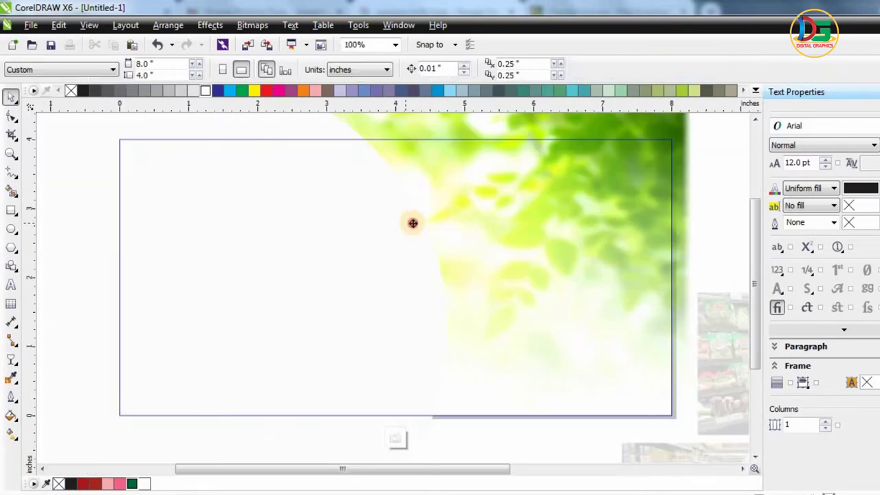
pyautogui.click(419, 223)
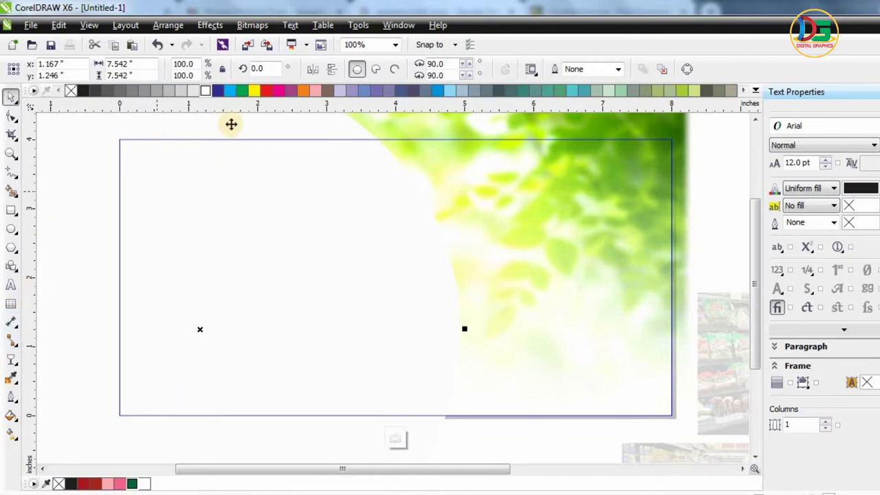
# - Fill the duplicate circle with light green, place it behind the white circle and finish editing the PowerClip
pyautogui.moveTo(244, 89); pyautogui.dragTo(260, 123)
pyautogui.hotkey('shift', 'pagedown')
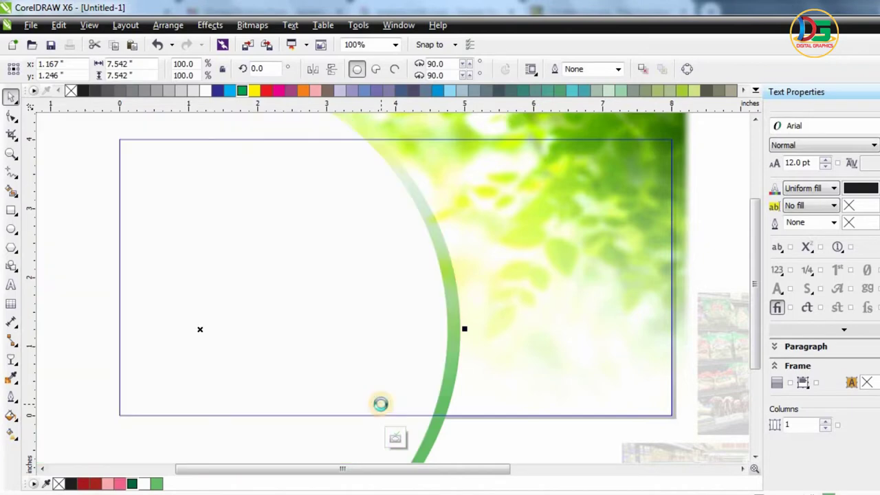
pyautogui.hotkey('ctrl', 'pageup')
pyautogui.hotkey('ctrl', 'pagedown')
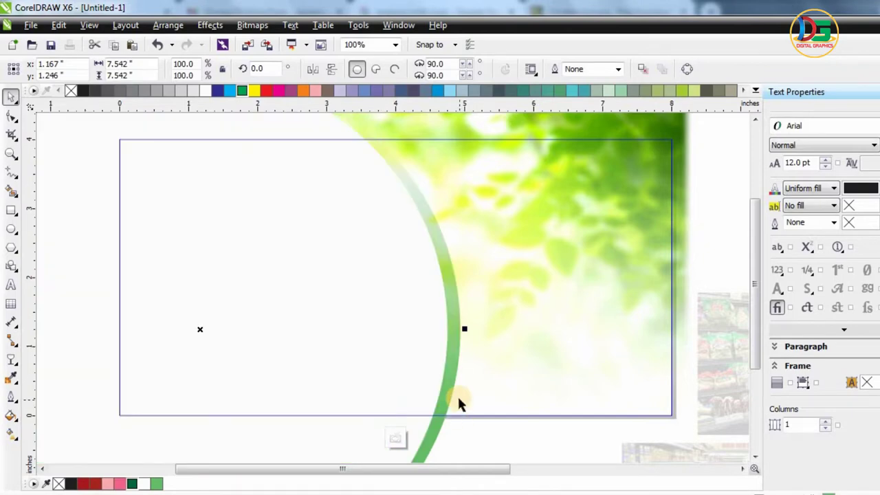
pyautogui.scroll(-1, 484, 320)
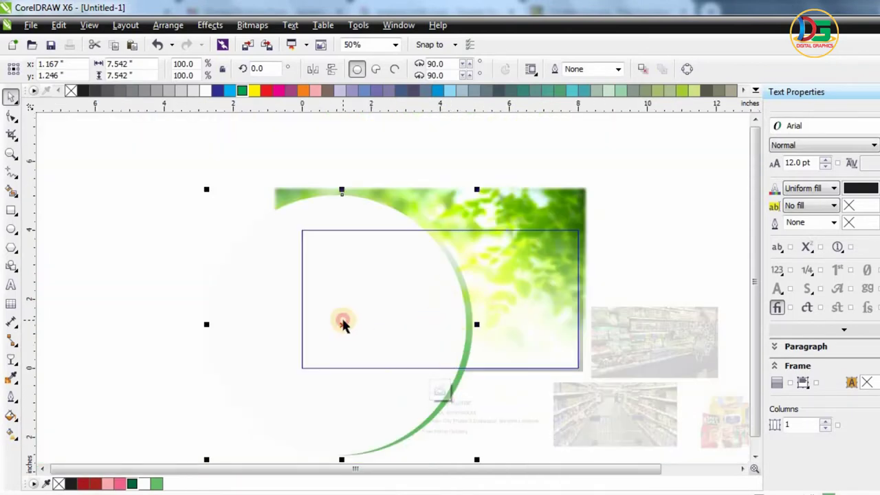
pyautogui.moveTo(343, 323); pyautogui.dragTo(336, 324)
pyautogui.click(332, 323)
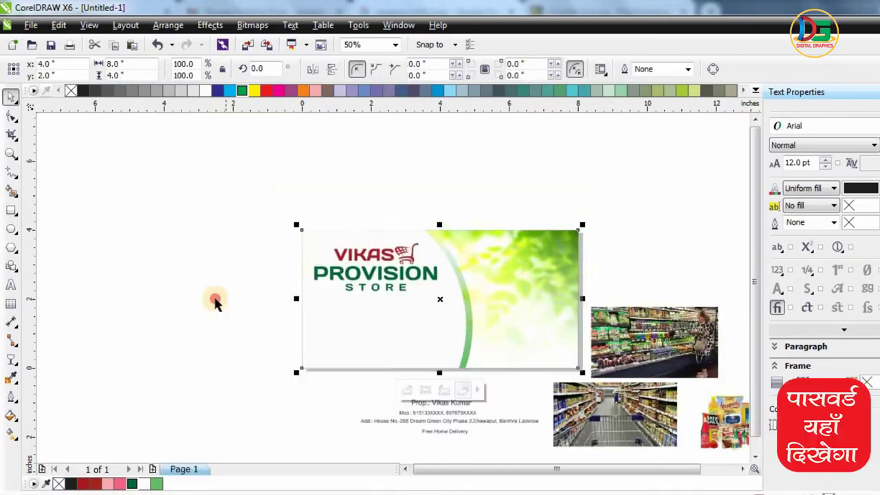
pyautogui.click(216, 301)
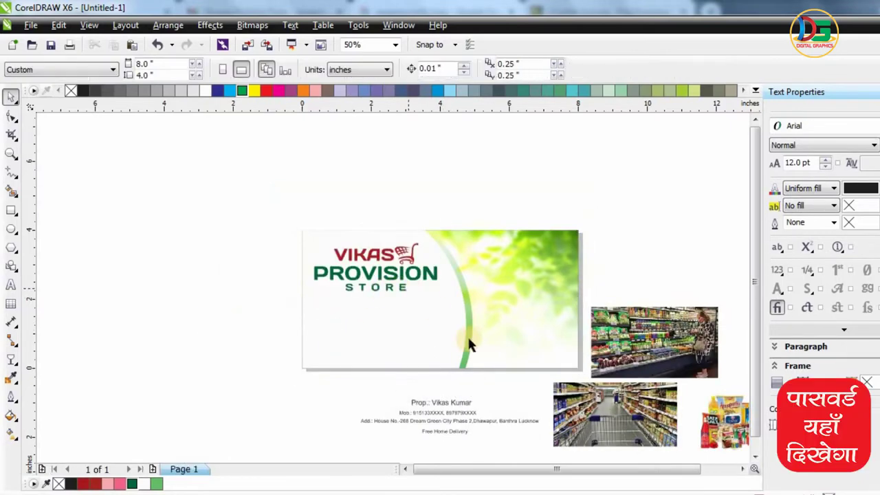
# - Reopen the background PowerClip for editing and undo a small shift of the green circle
pyautogui.click(467, 338)
pyautogui.click(448, 395)
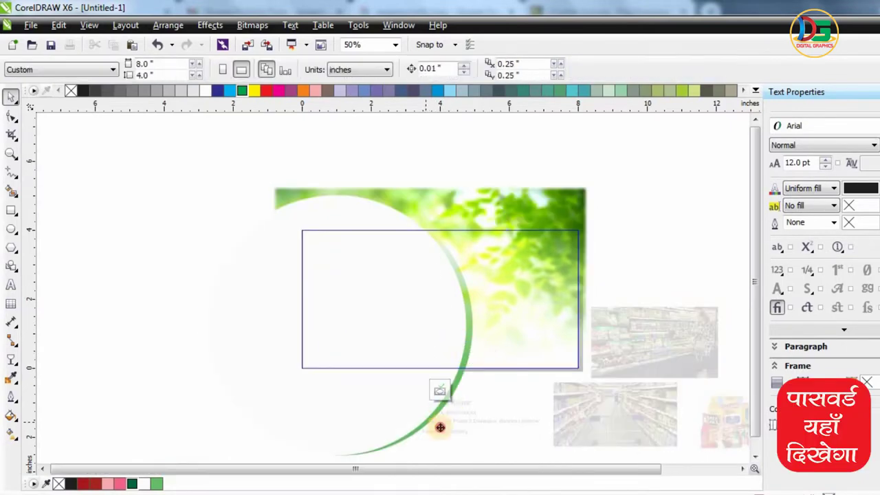
pyautogui.moveTo(440, 428); pyautogui.dragTo(444, 427)
pyautogui.hotkey('ctrl', 'z')
pyautogui.click(200, 261)
# - Shift the green circle slightly left and down to taper the crescent's upper end, and finish editing the PowerClip
pyautogui.scroll(-1, 475, 265)
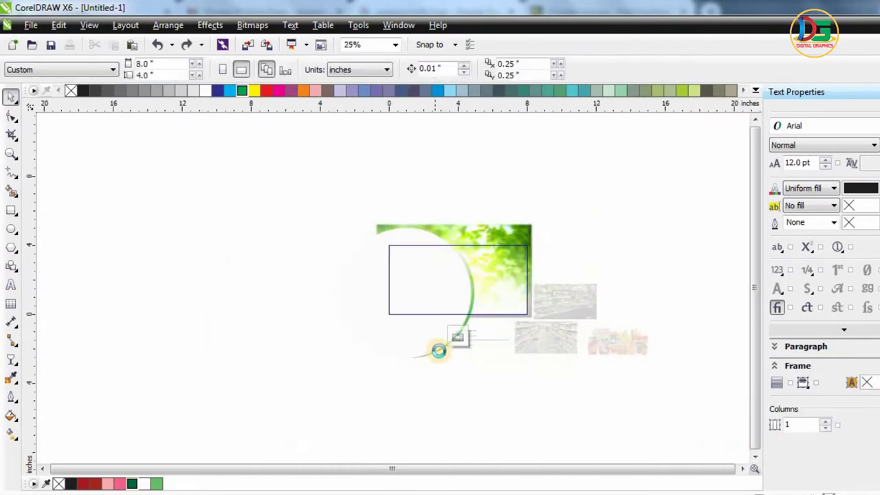
pyautogui.scroll(5, 438, 350)
pyautogui.click(421, 358)
pyautogui.scroll(-1, 421, 358)
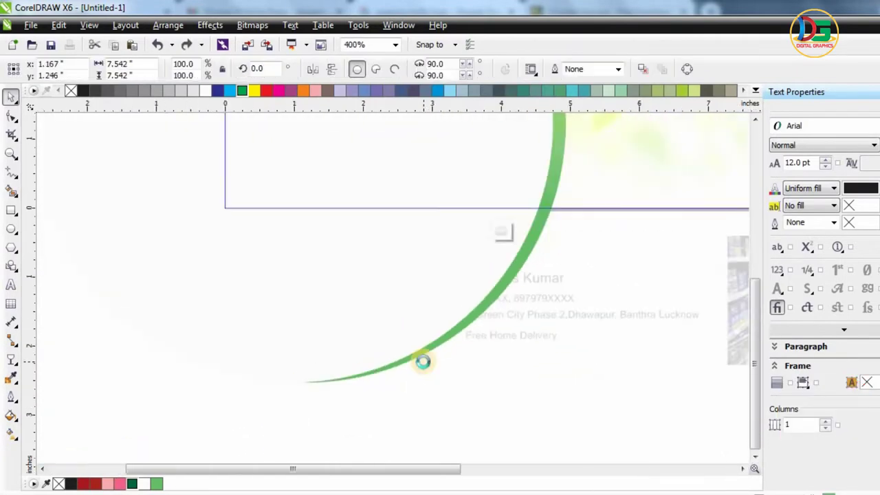
pyautogui.scroll(-3, 422, 362)
pyautogui.scroll(1, 428, 358)
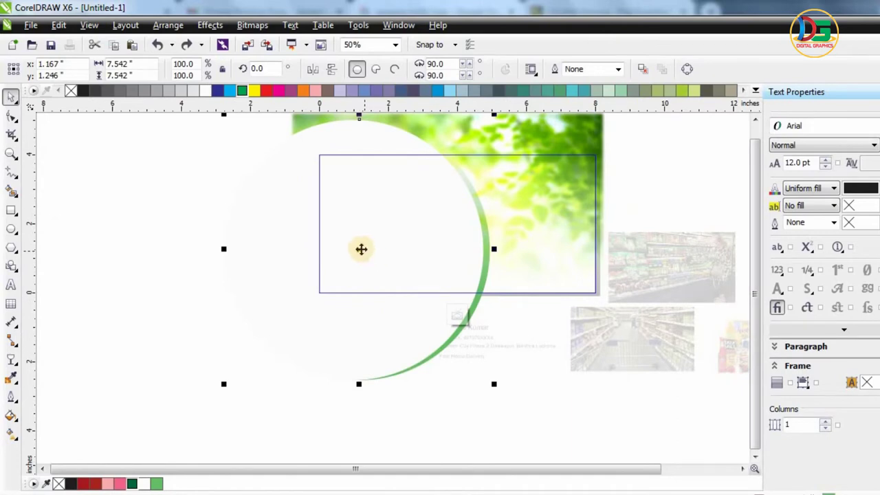
pyautogui.click(363, 261)
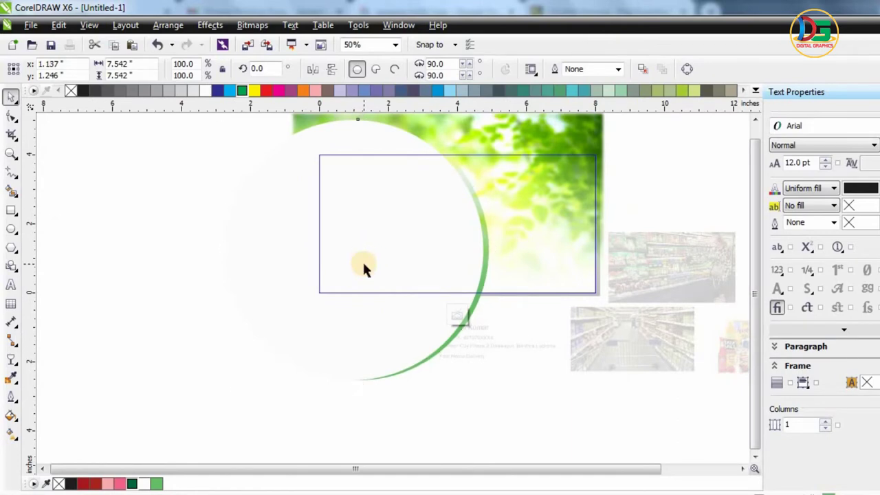
pyautogui.click(363, 265)
pyautogui.click(364, 268)
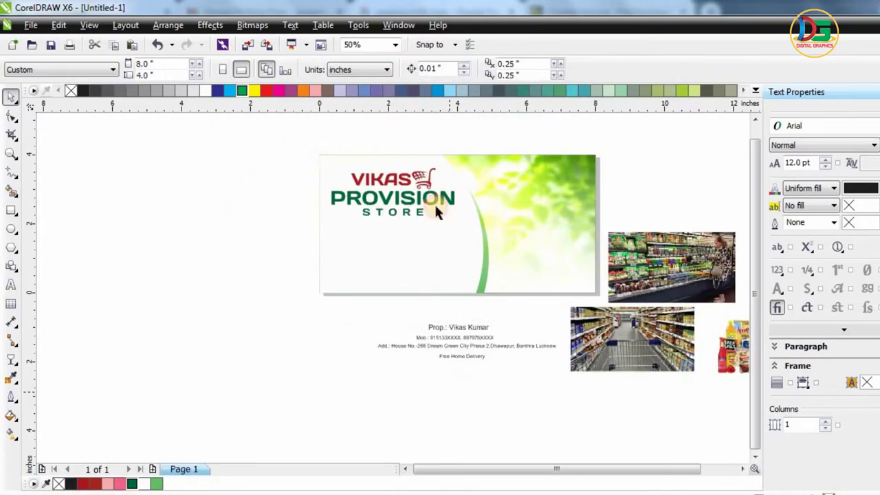
# - Enlarge the name logo with its cart to about 3.61 × 1.42 inches and shift it slightly right
pyautogui.scroll(1, 434, 202)
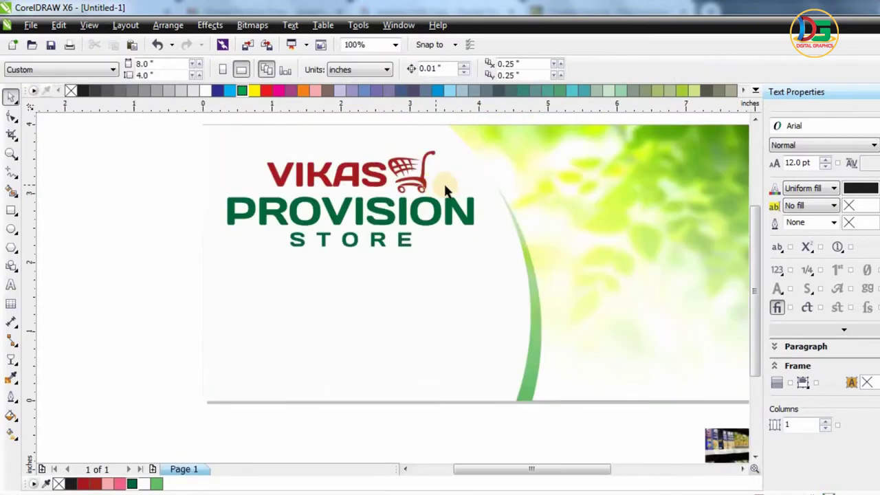
pyautogui.scroll(-1, 436, 206)
pyautogui.scroll(1, 437, 148)
pyautogui.moveTo(134, 132); pyautogui.dragTo(504, 178)
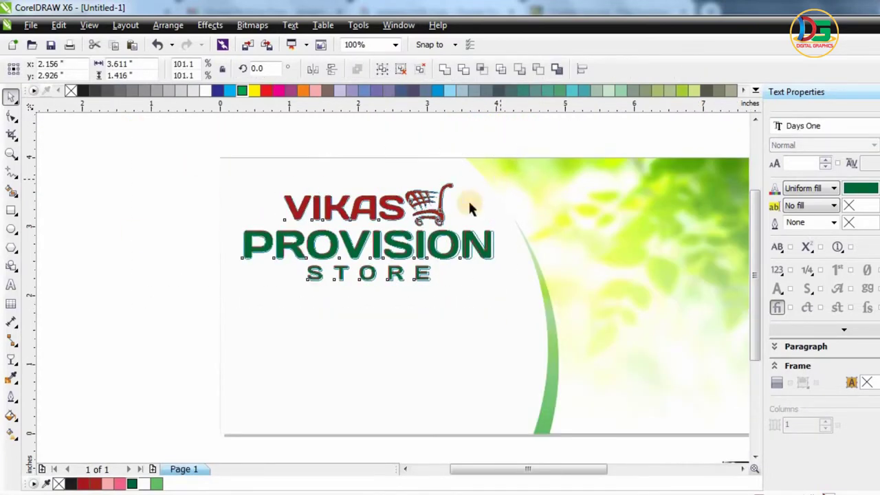
pyautogui.press('Escape')
pyautogui.scroll(-1, 402, 215)
pyautogui.scroll(1, 411, 228)
# - Move PROVISION and STORE slightly down to loosen the spacing between the logo lines
pyautogui.click(414, 230)
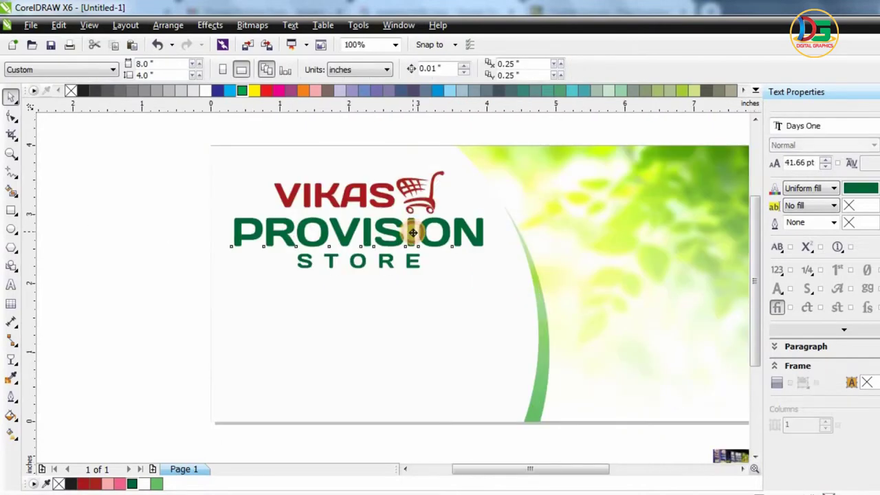
pyautogui.click(165, 262)
pyautogui.moveTo(389, 262); pyautogui.dragTo(388, 267)
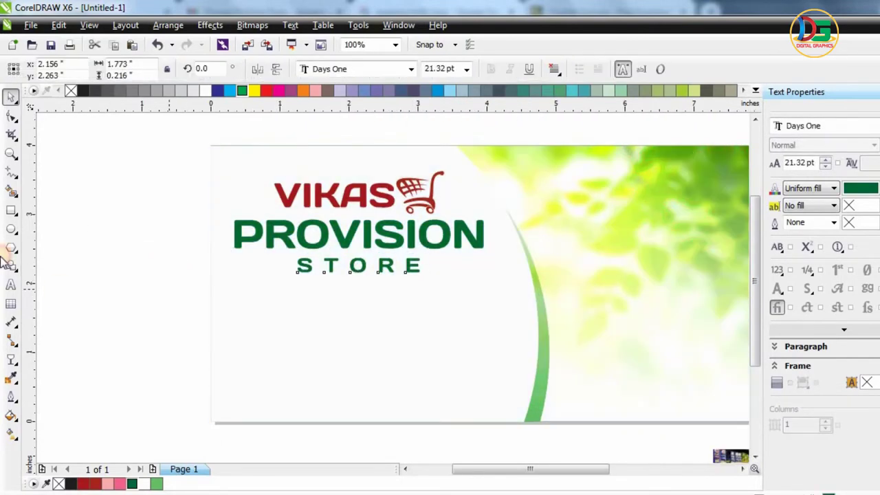
pyautogui.press('Escape')
# - Draw a thin rectangle about 3.24 × 0.02 inches beneath STORE, with light green fill and no outline
pyautogui.click(12, 210)
pyautogui.moveTo(254, 278); pyautogui.dragTo(482, 279)
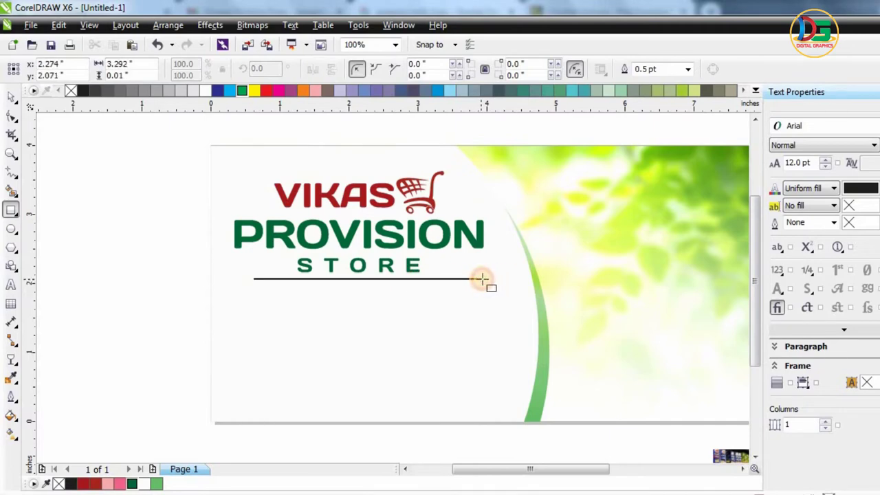
pyautogui.moveTo(478, 279); pyautogui.dragTo(481, 280)
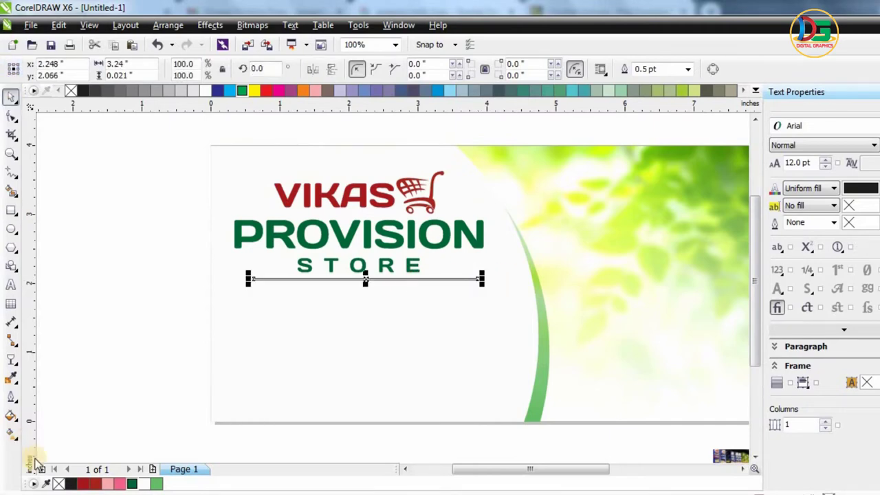
pyautogui.click(156, 485)
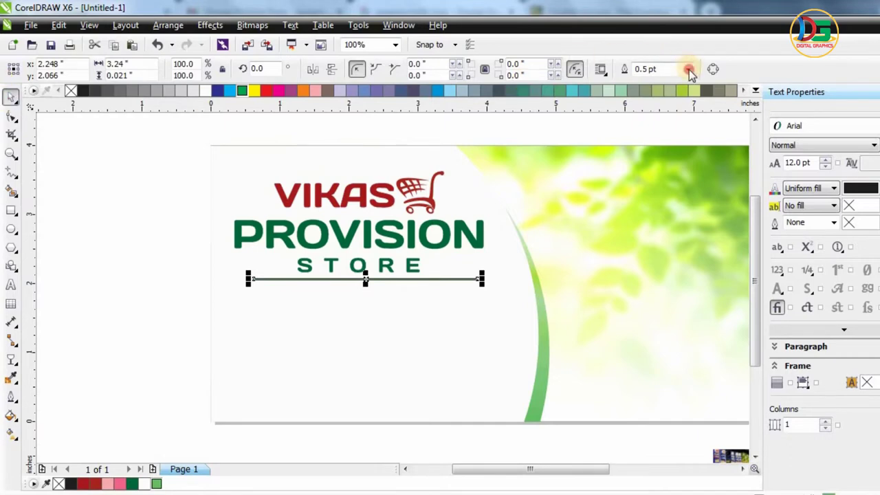
pyautogui.click(689, 70)
pyautogui.click(650, 80)
# - Center the thin green line horizontally on PROVISION
pyautogui.click(441, 229)
pyautogui.click(174, 281)
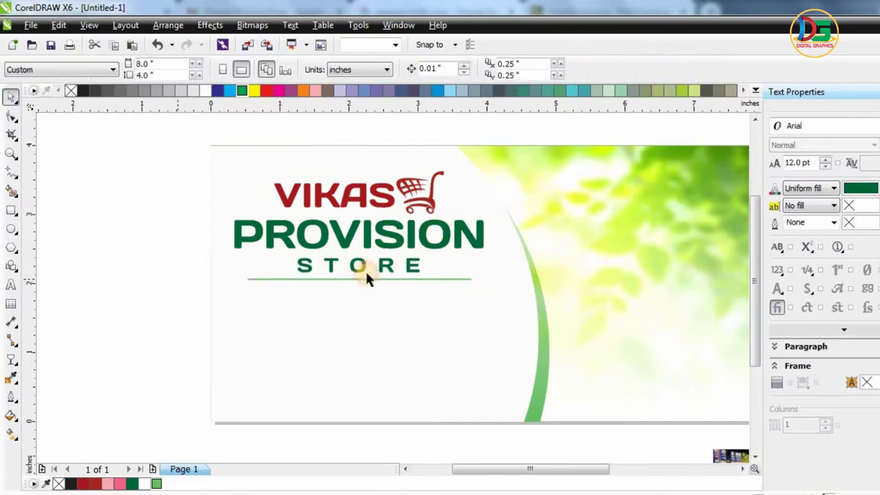
pyautogui.click(359, 277)
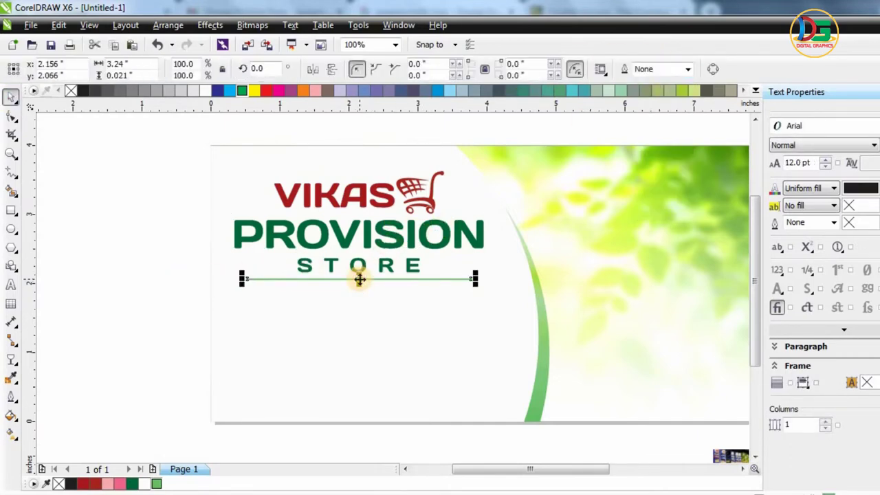
pyautogui.click(217, 326)
# - Draw a circle about 3.7 inches across over the card's lower-right corner and give it a 3 pt outline
pyautogui.scroll(-1, 255, 226)
pyautogui.click(11, 230)
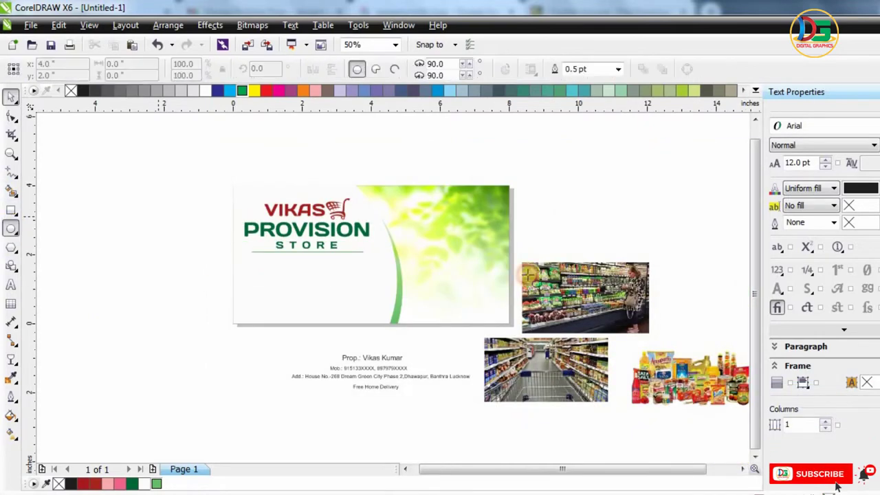
pyautogui.moveTo(407, 239); pyautogui.dragTo(539, 318)
pyautogui.click(11, 96)
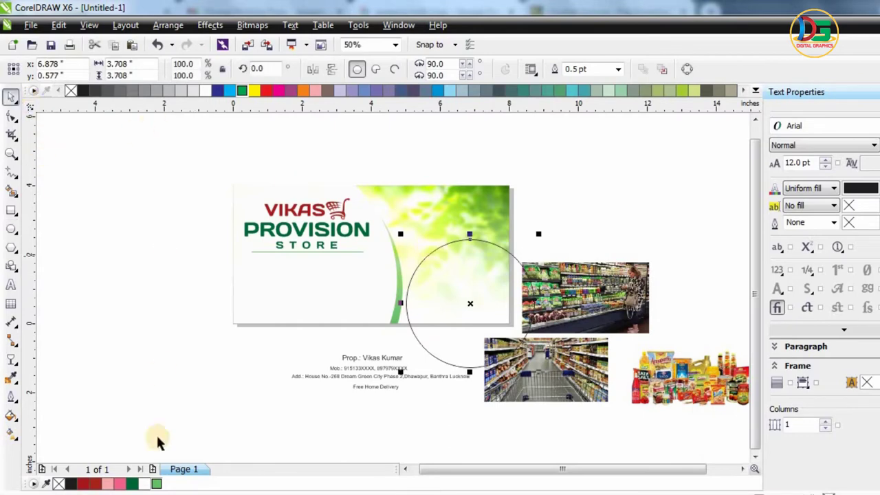
pyautogui.click(618, 69)
pyautogui.click(592, 148)
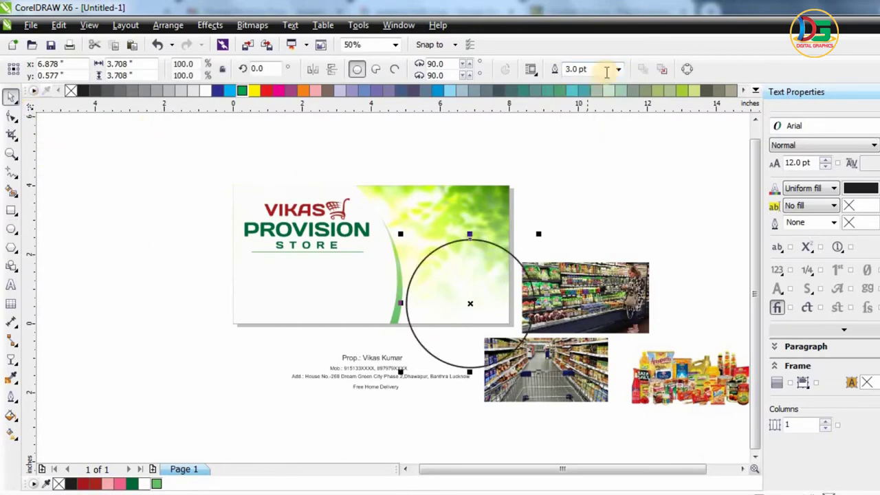
# - Fill the circle light green without an outline and add a concentric white copy about 3.46 inches across
pyautogui.click(618, 69)
pyautogui.click(605, 147)
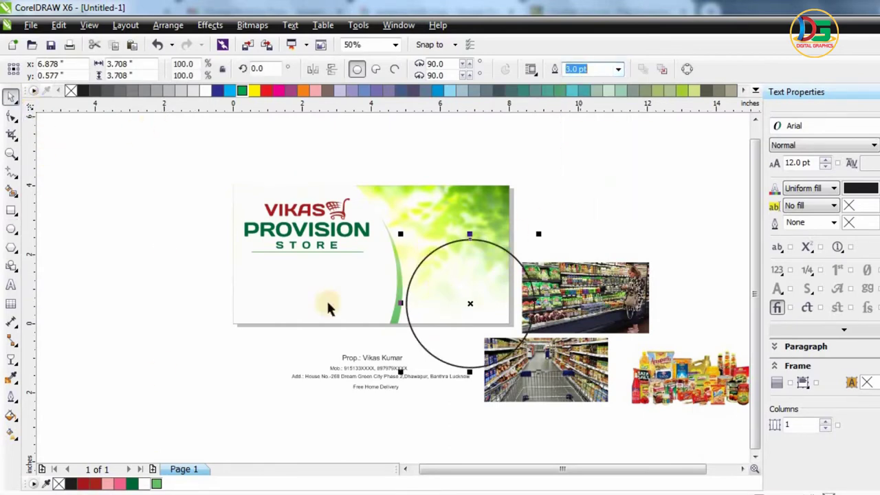
pyautogui.click(156, 484)
pyautogui.click(618, 68)
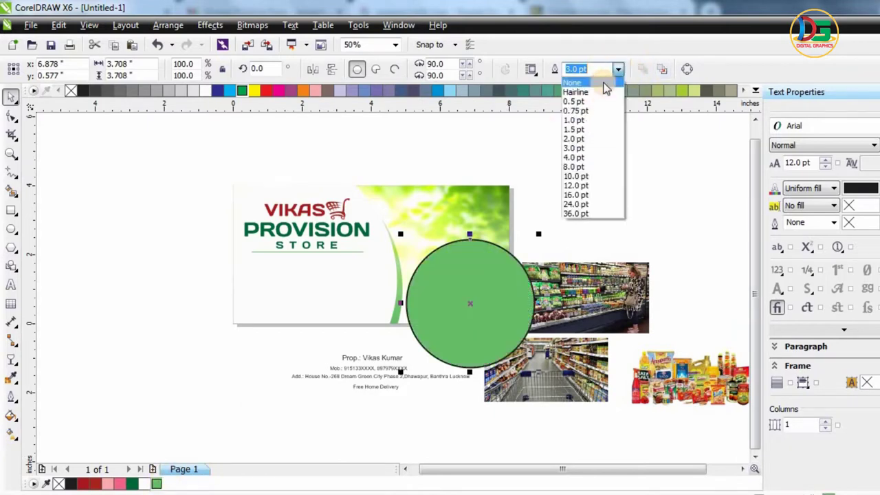
pyautogui.click(591, 83)
pyautogui.moveTo(541, 235); pyautogui.dragTo(533, 235)
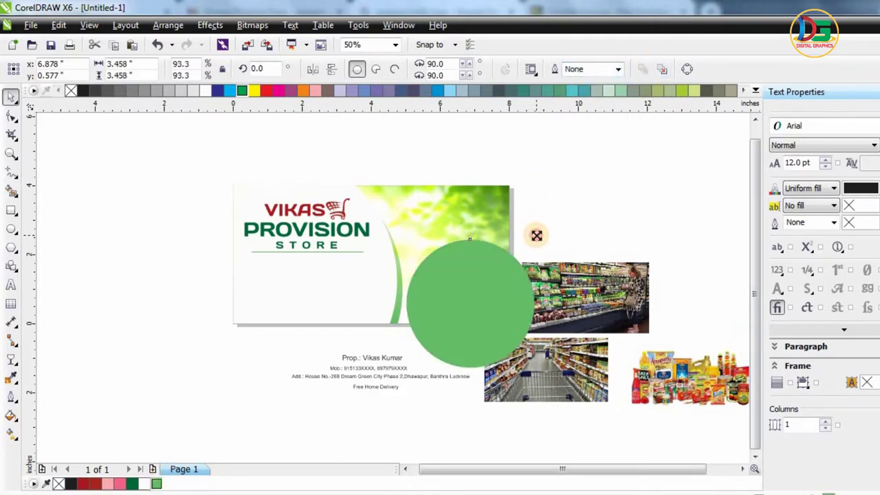
pyautogui.click(146, 484)
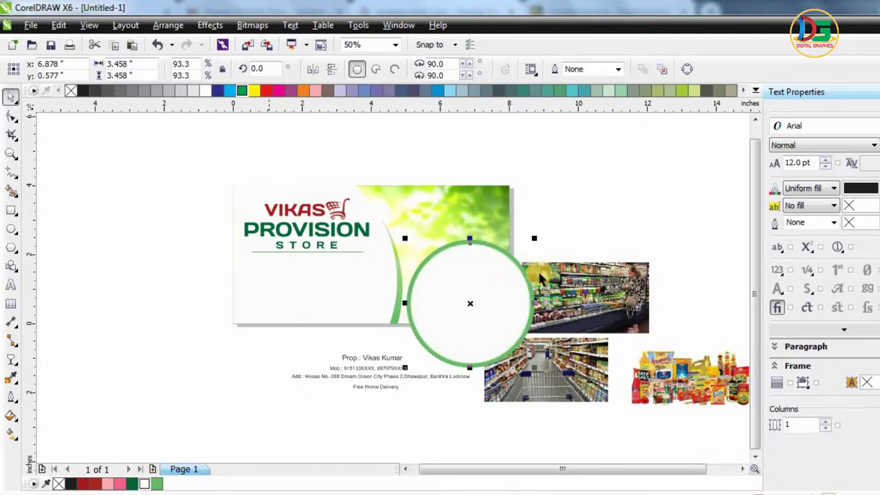
# - Move both shop photos clear of the circles and PowerClip the shopping-cart aisle photo inside the white circle
pyautogui.moveTo(559, 294); pyautogui.dragTo(682, 227)
pyautogui.moveTo(568, 383); pyautogui.dragTo(577, 240)
pyautogui.click(529, 233)
pyautogui.rightClick(582, 241)
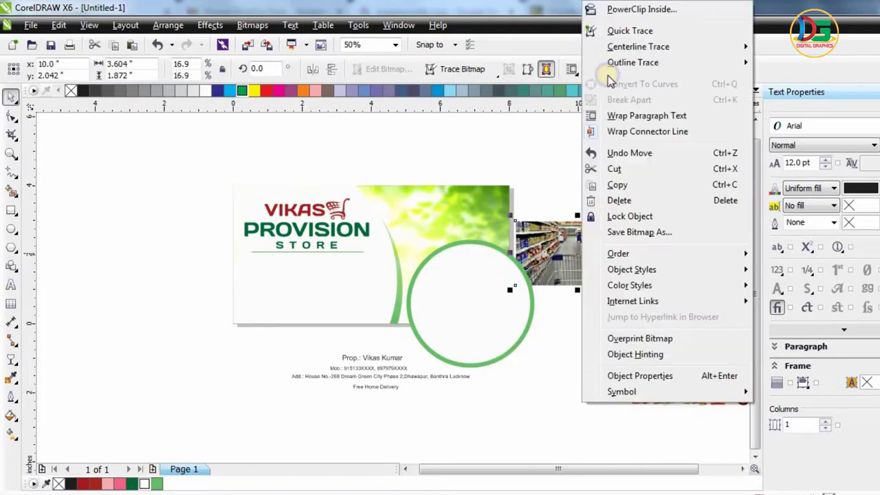
pyautogui.click(634, 13)
pyautogui.click(458, 289)
# - Edit the white circle's contents, scaling the aisle photo to about 3.71 × 2.43 inches and positioning it over the circle's upper part
pyautogui.click(441, 385)
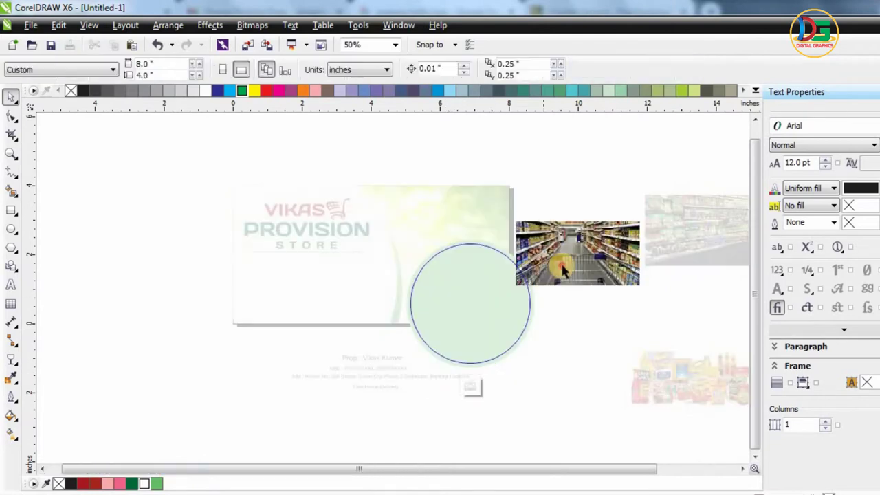
pyautogui.moveTo(561, 262); pyautogui.dragTo(447, 304)
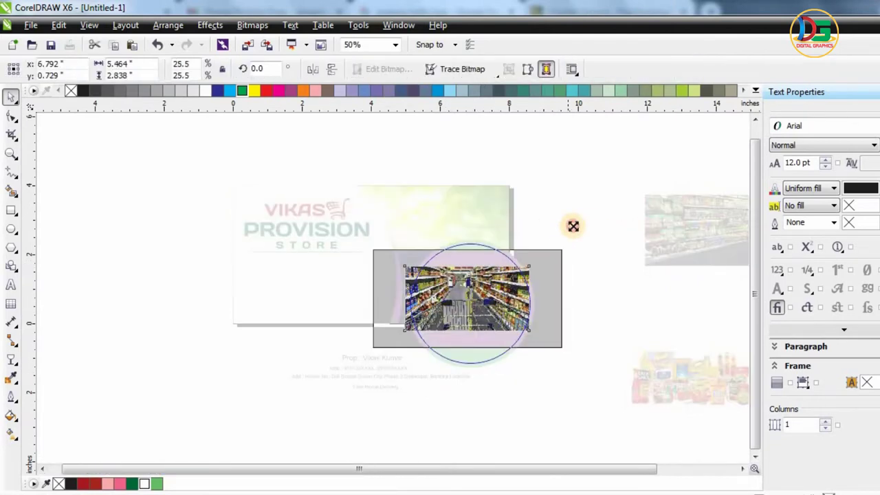
pyautogui.moveTo(573, 226); pyautogui.dragTo(588, 223)
pyautogui.moveTo(556, 290); pyautogui.dragTo(566, 296)
pyautogui.moveTo(573, 297); pyautogui.dragTo(620, 299)
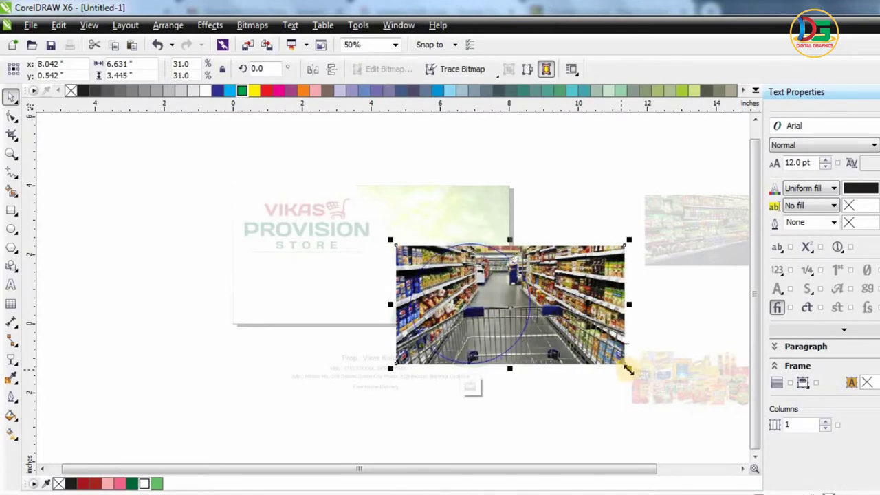
pyautogui.moveTo(628, 367); pyautogui.dragTo(580, 340)
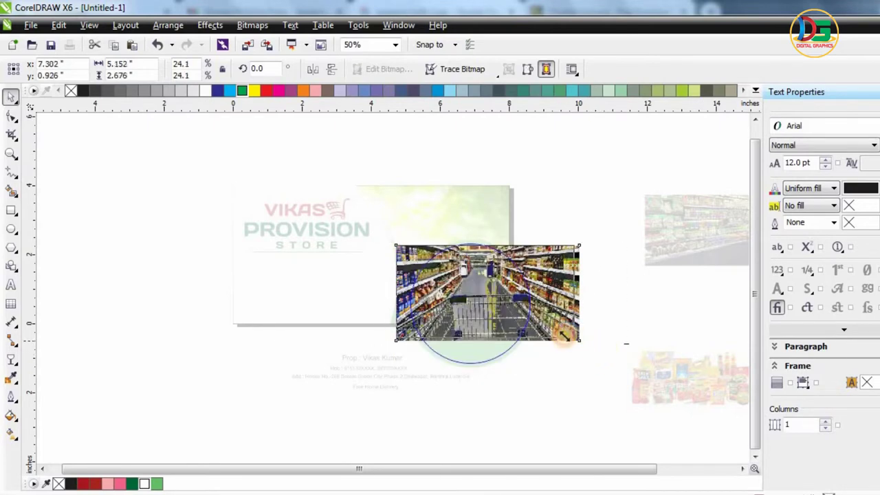
pyautogui.moveTo(556, 303); pyautogui.dragTo(566, 300)
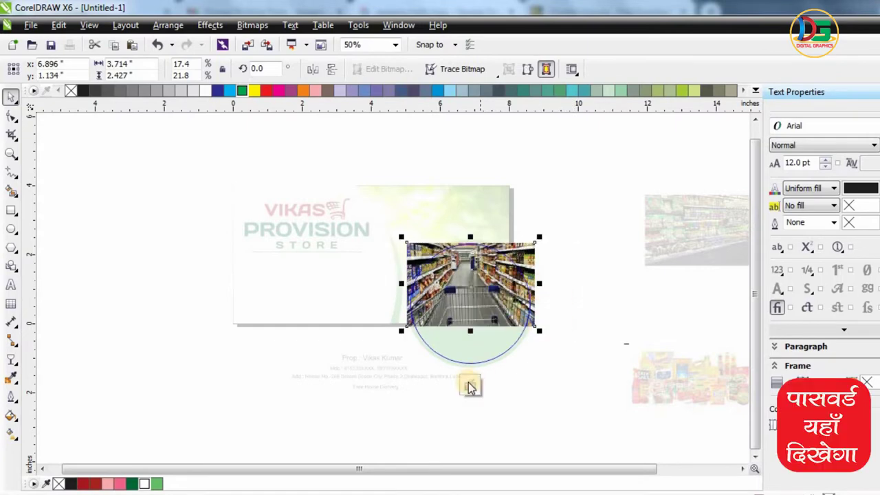
pyautogui.click(470, 386)
# - Try to PowerClip the aisle photo circle on its own inside the card, and undo it
pyautogui.rightClick(504, 300)
pyautogui.click(558, 10)
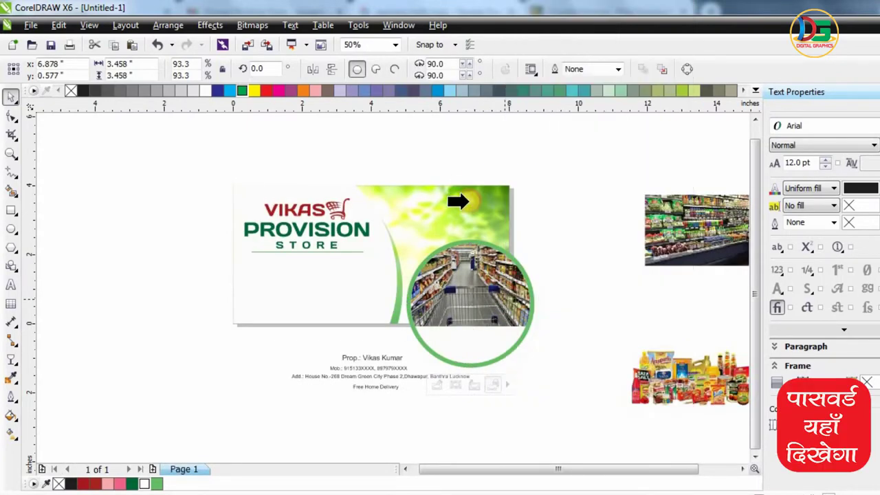
pyautogui.click(481, 202)
pyautogui.hotkey('ctrl', 'z')
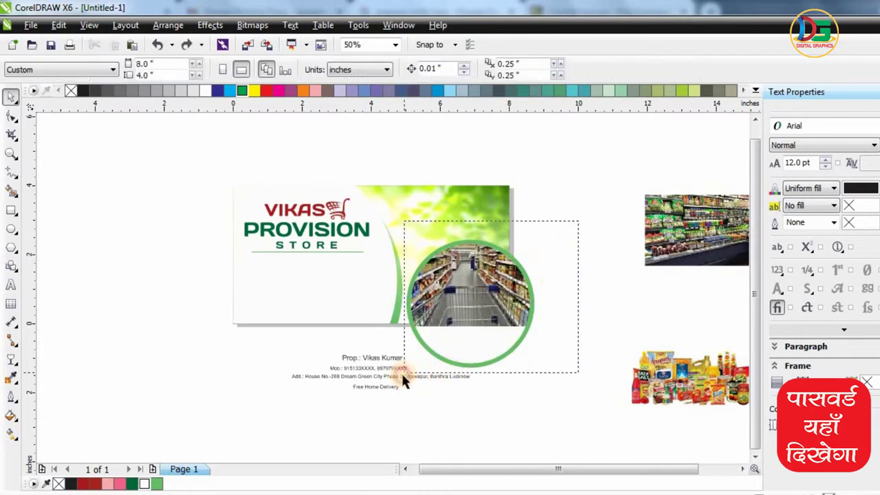
# - Select the photo circle together with its green ring and PowerClip both inside the card background
pyautogui.click(484, 296)
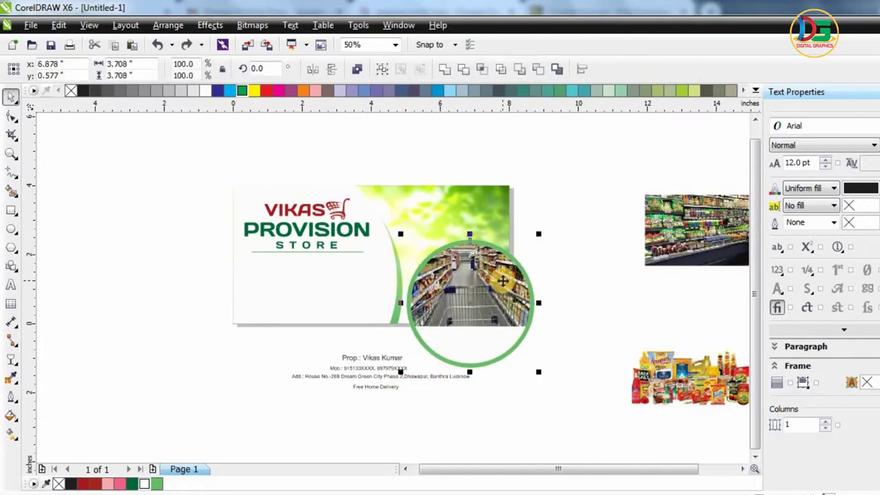
pyautogui.rightClick(487, 295)
pyautogui.click(514, 8)
pyautogui.click(424, 222)
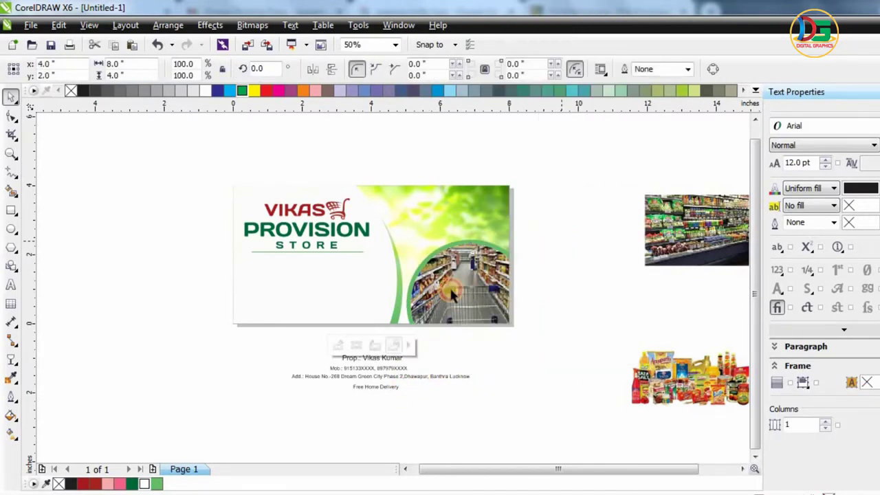
pyautogui.scroll(1, 445, 284)
pyautogui.scroll(-1, 445, 284)
pyautogui.click(438, 282)
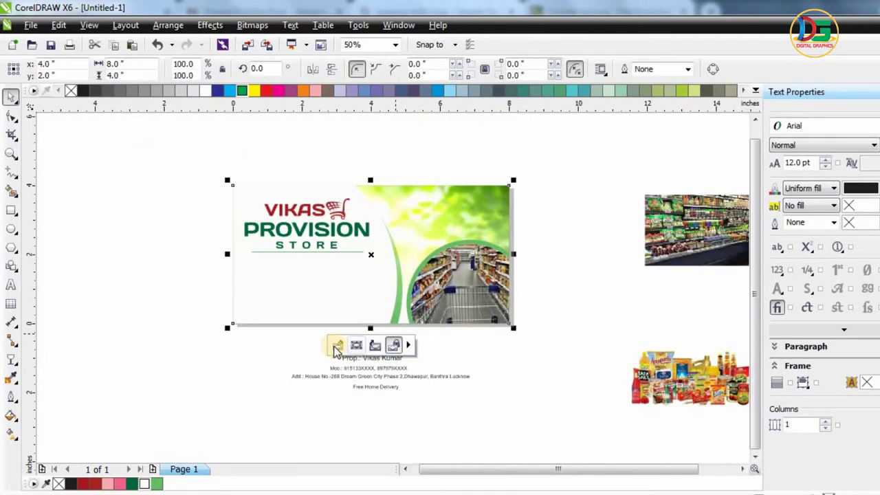
pyautogui.click(335, 346)
pyautogui.click(461, 257)
pyautogui.keyDown('ctrl'); pyautogui.click(593, 280); pyautogui.keyUp('ctrl')
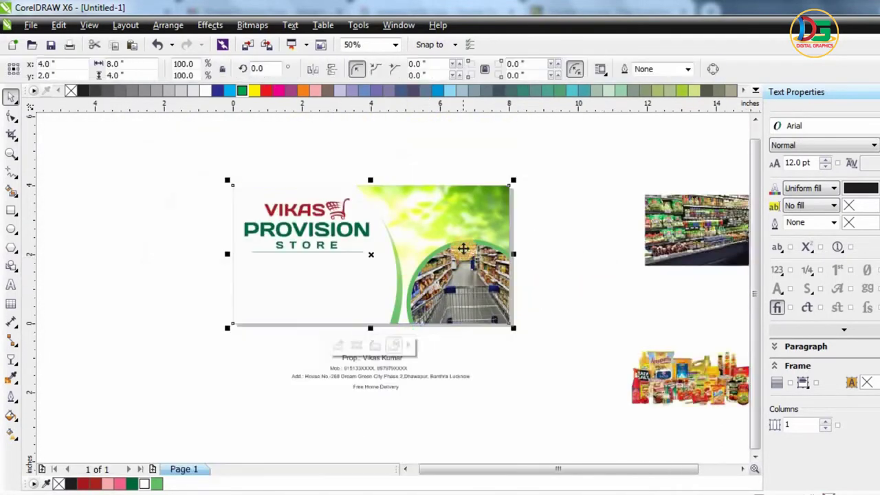
# - Edit the card's PowerClip contents and shift the green circle to the right and slightly down behind the aisle photo
pyautogui.scroll(1, 462, 249)
pyautogui.click(247, 417)
pyautogui.scroll(2, 450, 245)
pyautogui.scroll(1, 438, 253)
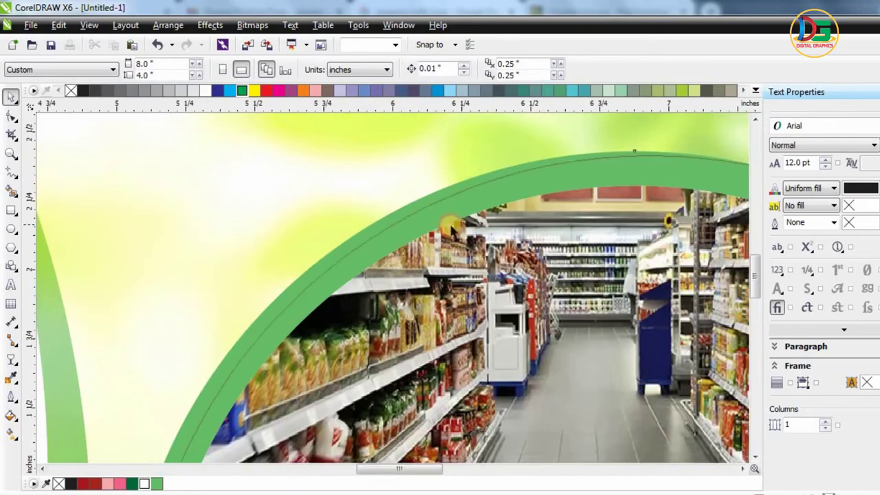
pyautogui.click(452, 217)
pyautogui.scroll(-3, 454, 223)
pyautogui.press('Right')
pyautogui.press('Right')
pyautogui.press('Right')
pyautogui.press('Right')
pyautogui.press('Right')
pyautogui.press('Right')
pyautogui.press('Right')
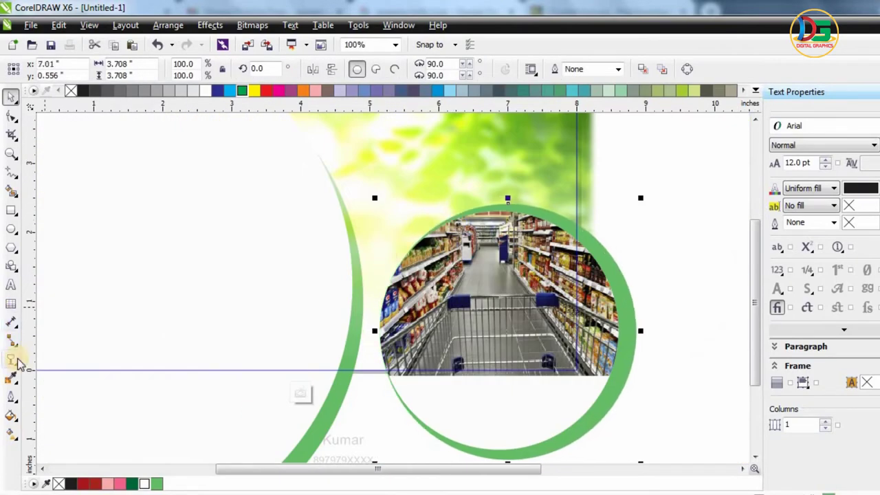
pyautogui.click(298, 396)
pyautogui.scroll(-1, 335, 345)
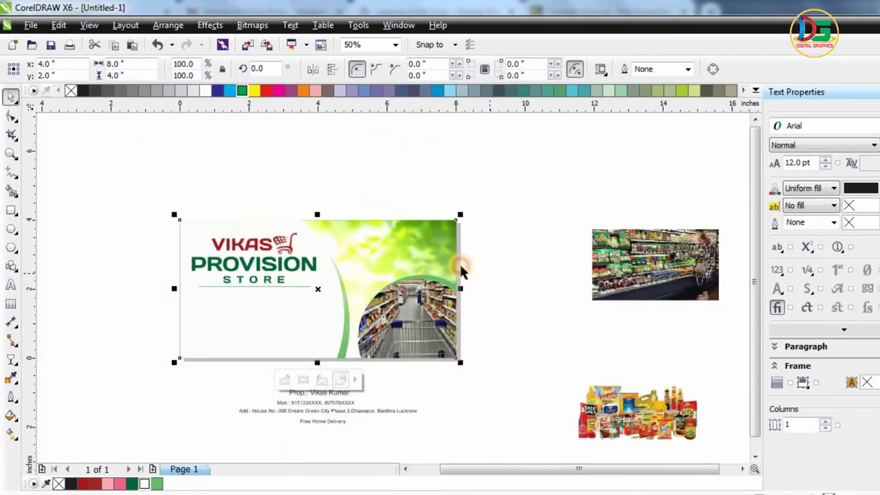
# - Shift the aisle photo slightly right and down inside its circle within the card's PowerClip contents
pyautogui.click(464, 268)
pyautogui.scroll(2, 413, 332)
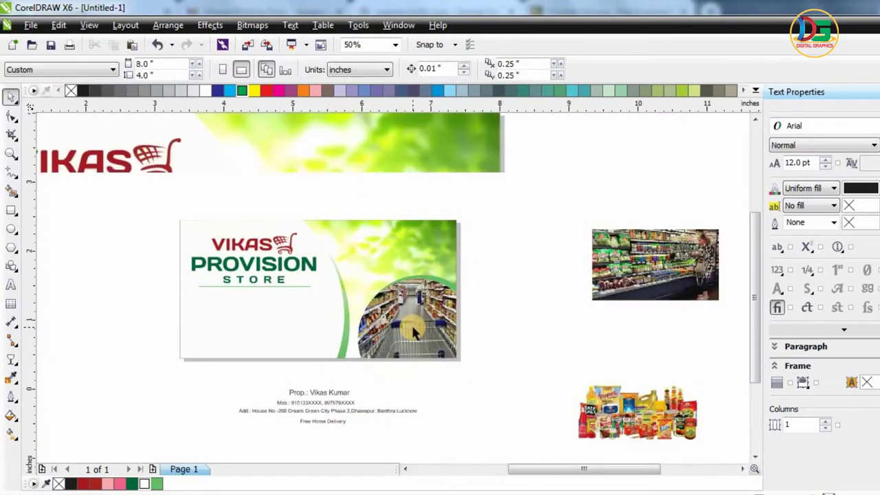
pyautogui.scroll(-2, 397, 270)
pyautogui.click(397, 270)
pyautogui.click(277, 353)
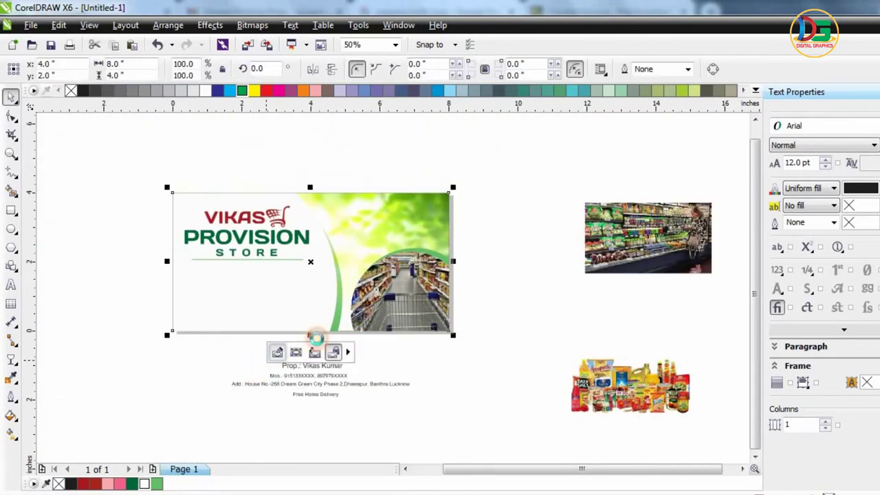
pyautogui.click(407, 308)
pyautogui.click(376, 394)
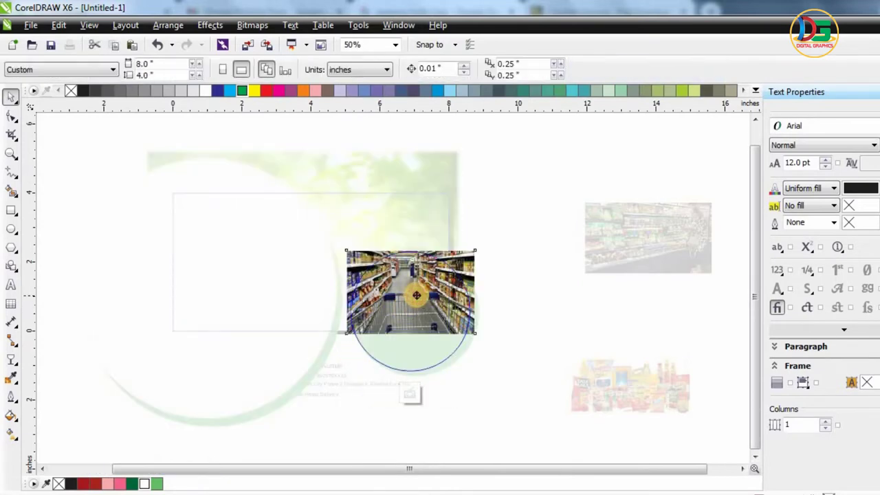
pyautogui.moveTo(416, 295); pyautogui.dragTo(422, 297)
pyautogui.click(412, 390)
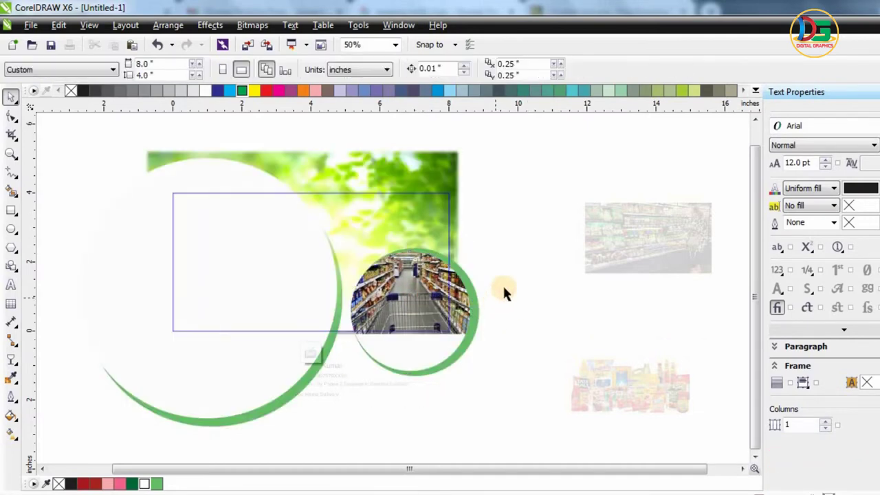
pyautogui.click(71, 238)
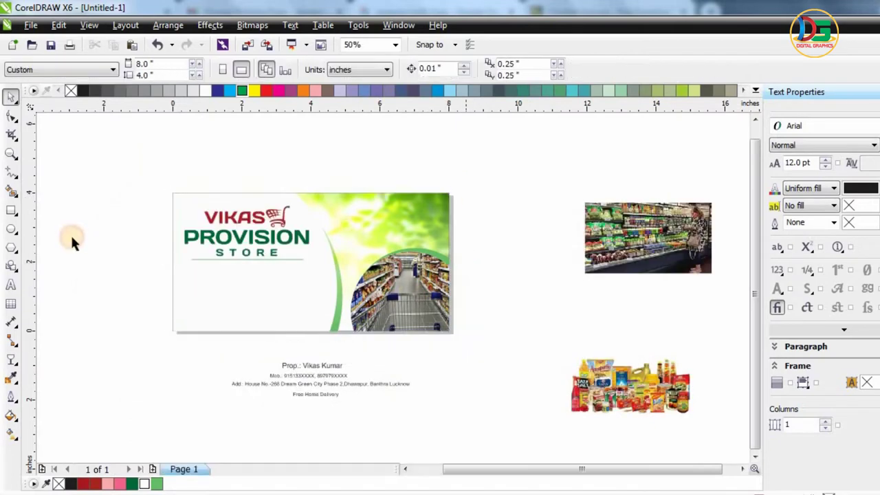
# - Draw a white-filled circle about 1.25 inches across above the aisle photo and give it a 3 pt outline
pyautogui.click(11, 230)
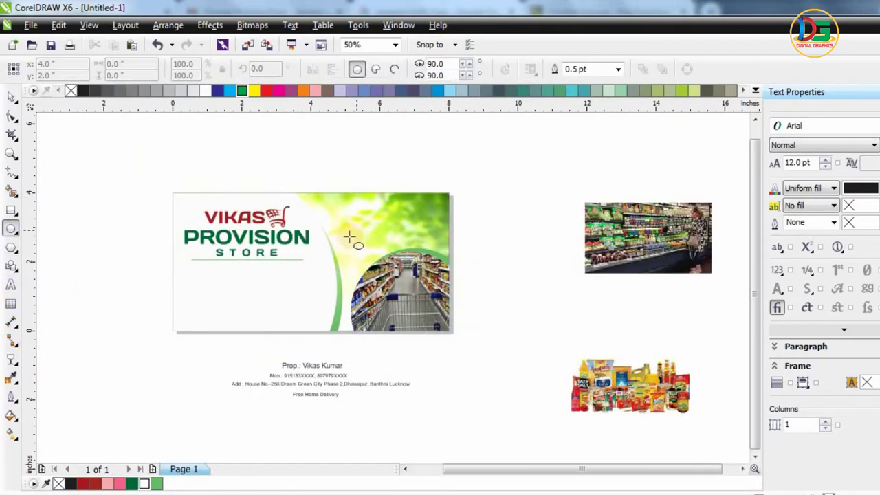
pyautogui.moveTo(351, 239); pyautogui.dragTo(393, 275)
pyautogui.click(206, 91)
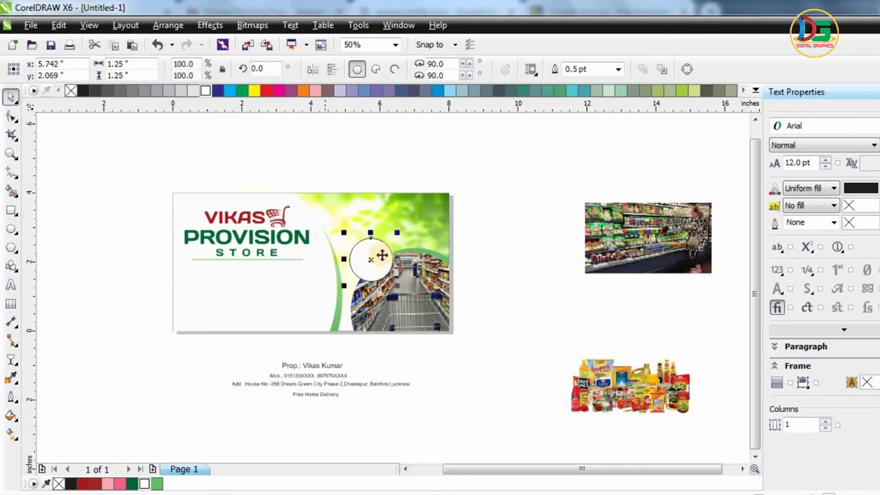
pyautogui.click(617, 70)
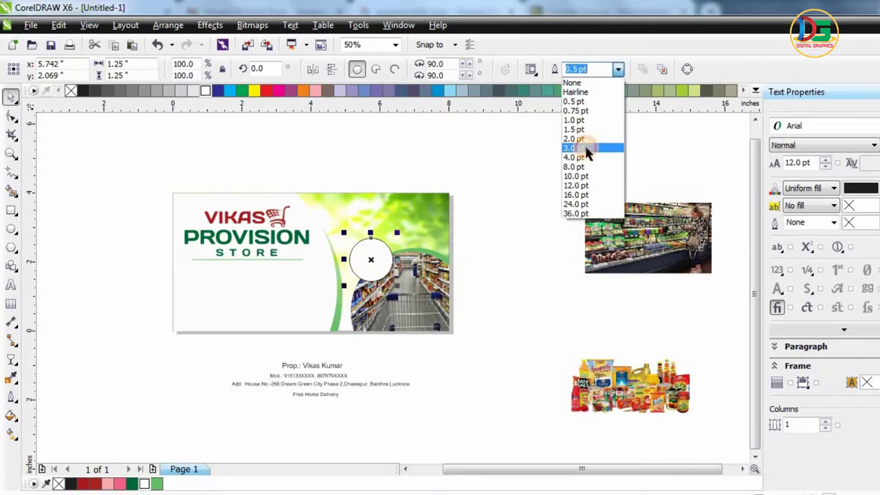
pyautogui.click(586, 147)
# - Move the small white circle toward the card's upper-right corner and place a duplicate to its lower left
pyautogui.moveTo(376, 262); pyautogui.dragTo(427, 224)
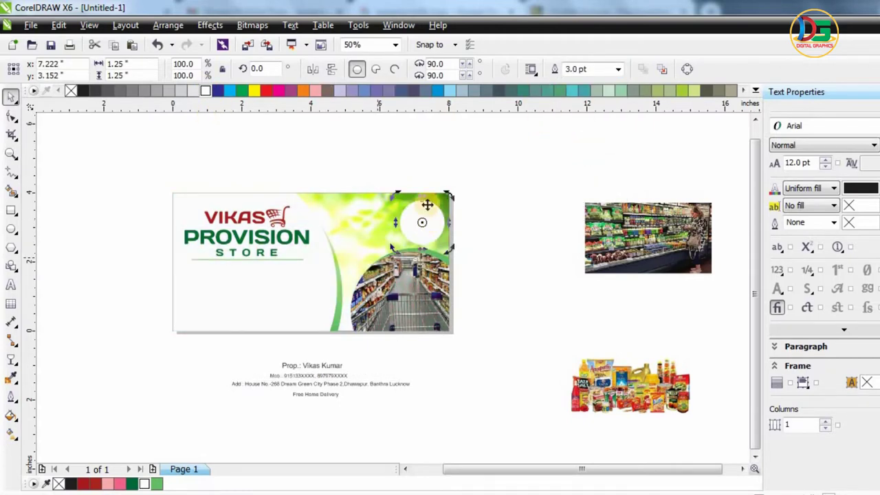
pyautogui.press('Escape')
pyautogui.moveTo(369, 270); pyautogui.dragTo(365, 258)
pyautogui.moveTo(407, 234)
pyautogui.mouseDown()
pyautogui.moveTo(403, 240)
pyautogui.moveTo(444, 227)
pyautogui.moveTo(419, 204)
pyautogui.moveTo(431, 208)
pyautogui.moveTo(409, 208)
pyautogui.moveTo(412, 221)
pyautogui.mouseUp()
pyautogui.scroll(2, 409, 234)
pyautogui.scroll(-2, 428, 212)
pyautogui.rightClick(413, 222)
pyautogui.scroll(1, 413, 221)
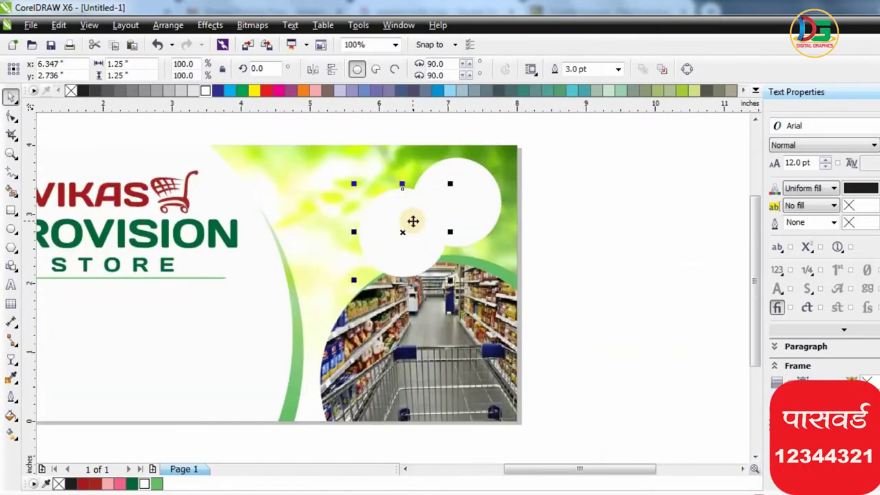
# - Delete both small white circles from the leafy background
pyautogui.press('Delete')
pyautogui.click(422, 216)
pyautogui.press('Delete')
# - Draw a square about 1.55 inches wide beside the card and round its corners to about 0.156 inch
pyautogui.click(11, 210)
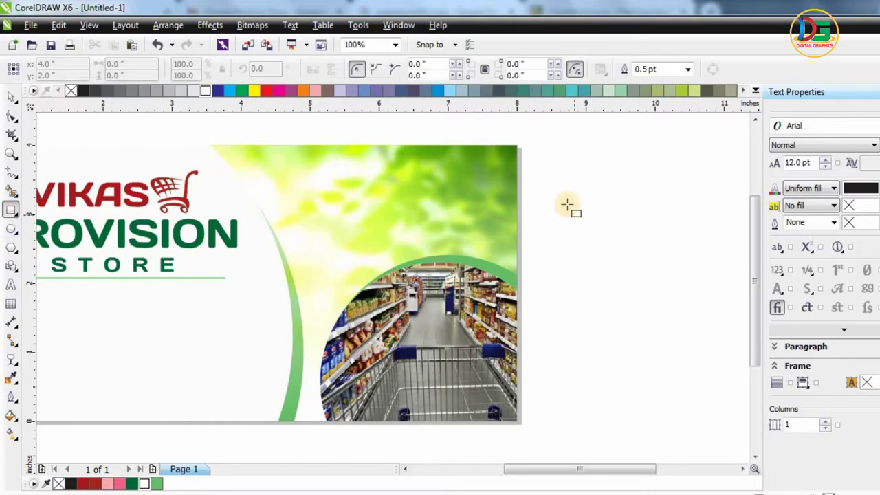
pyautogui.moveTo(567, 204); pyautogui.dragTo(675, 310)
pyautogui.click(11, 117)
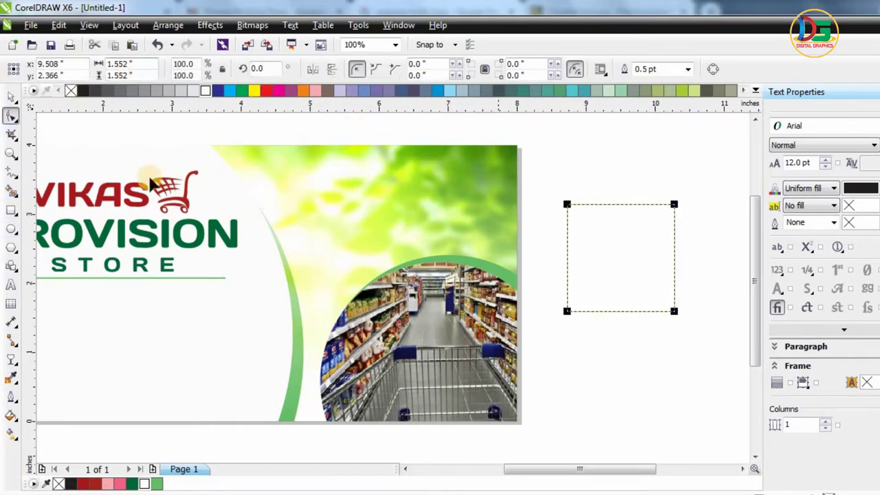
pyautogui.moveTo(568, 204); pyautogui.dragTo(580, 215)
# - Rotate the rounded square 45 degrees into a diamond and scale it down proportionally
pyautogui.click(12, 95)
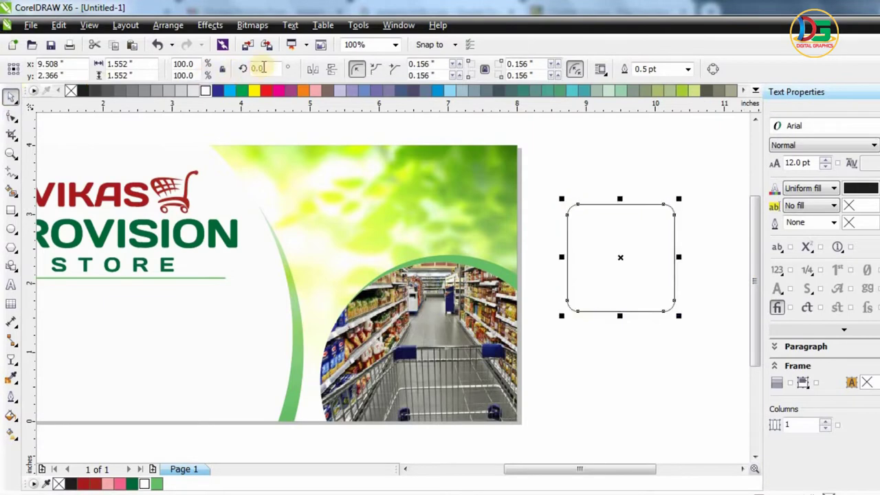
pyautogui.write('45')
pyautogui.press('Return')
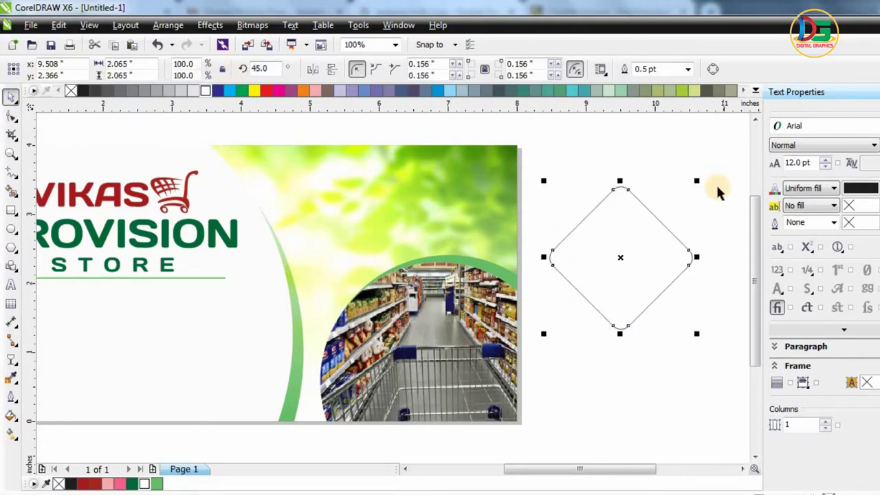
pyautogui.moveTo(696, 184); pyautogui.dragTo(665, 210)
# - Move the diamond onto the leafy background above the aisle photo and place a duplicate to its upper left
pyautogui.moveTo(634, 252); pyautogui.dragTo(482, 212)
pyautogui.moveTo(472, 217); pyautogui.dragTo(400, 196)
pyautogui.rightClick(400, 196)
pyautogui.scroll(-1, 534, 176)
pyautogui.click(486, 132)
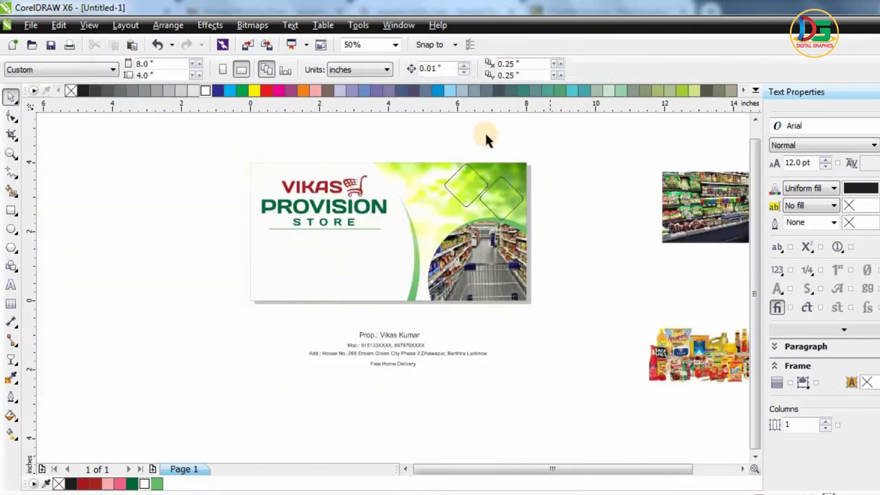
# - Reposition the two diamond outlines slightly up and to the left, with a little more spacing between them
pyautogui.scroll(1, 488, 134)
pyautogui.moveTo(382, 192); pyautogui.dragTo(365, 172)
pyautogui.scroll(-1, 492, 216)
pyautogui.scroll(1, 496, 227)
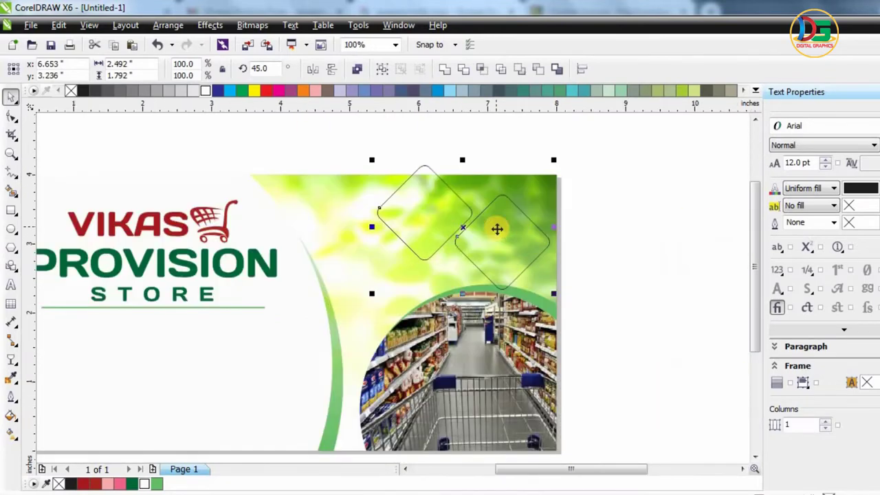
# - Set the outline width of both diamond frames to 3.0 pt
pyautogui.click(617, 215)
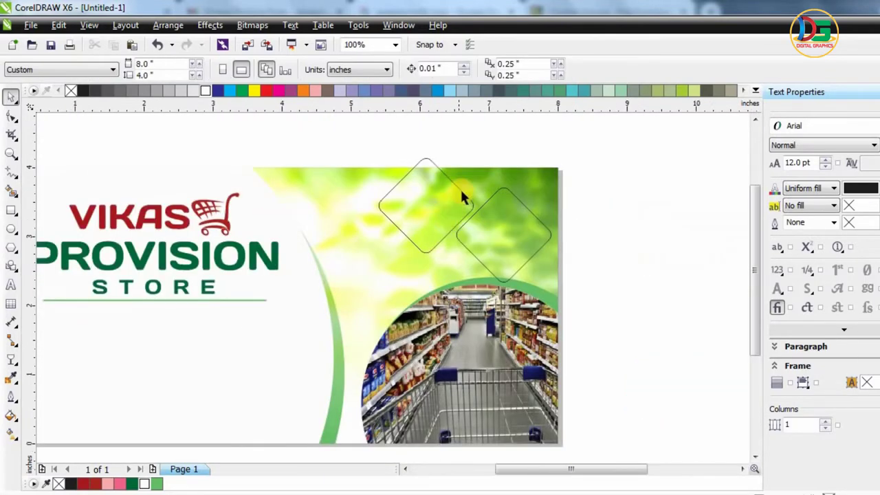
pyautogui.click(464, 198)
pyautogui.click(599, 177)
pyautogui.click(428, 172)
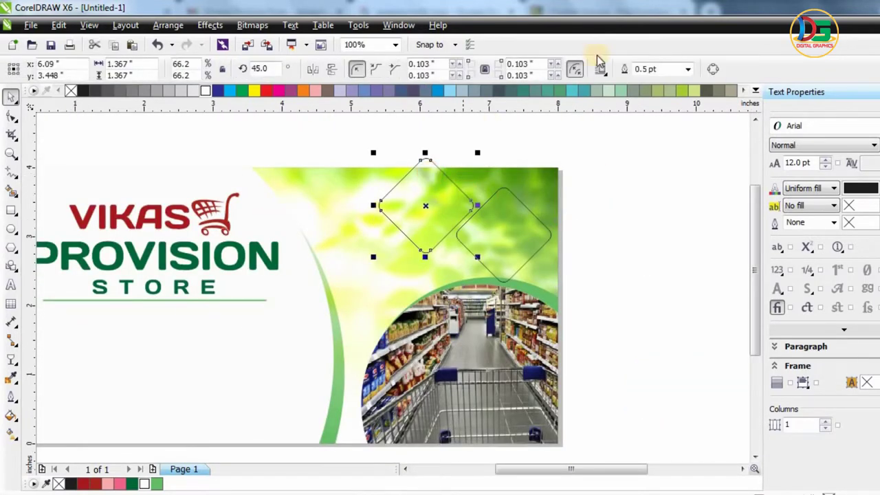
pyautogui.click(691, 69)
pyautogui.click(647, 146)
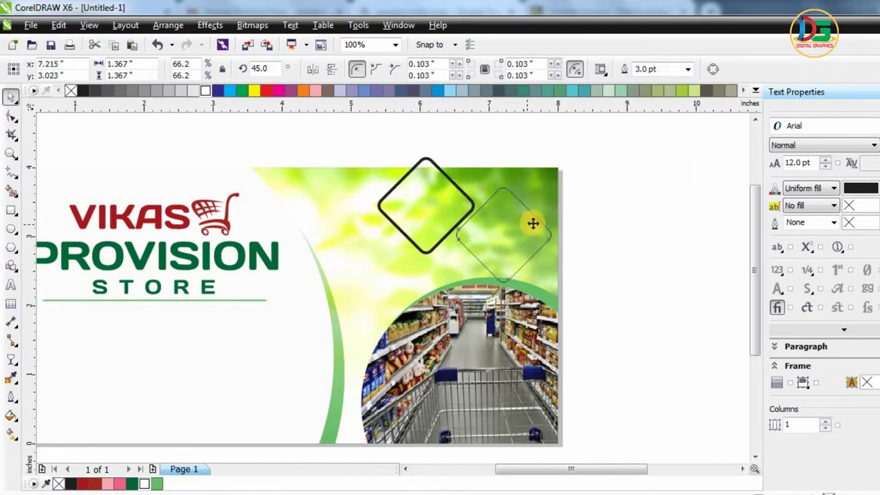
pyautogui.click(533, 222)
pyautogui.click(690, 69)
pyautogui.click(646, 146)
pyautogui.moveTo(647, 141); pyautogui.dragTo(584, 207)
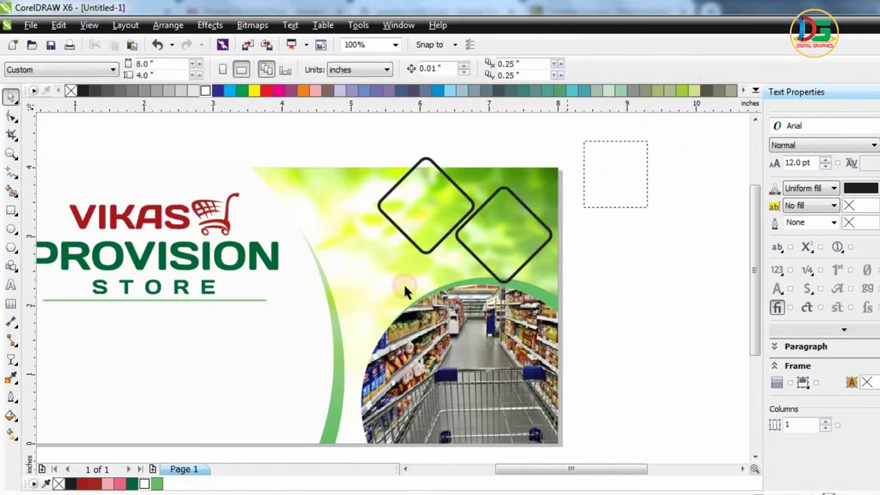
# - Give both diamond frames a white outline and a white fill
pyautogui.moveTo(339, 298); pyautogui.dragTo(339, 297)
pyautogui.rightClick(205, 91)
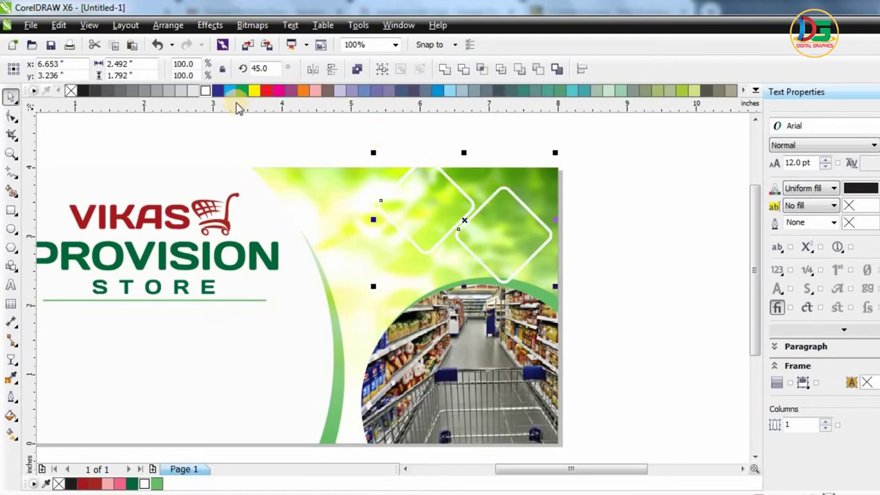
pyautogui.click(206, 91)
pyautogui.click(299, 143)
# - PowerClip the photo of the grocery shelves and shopper inside the upper-left diamond
pyautogui.scroll(-1, 469, 177)
pyautogui.click(630, 198)
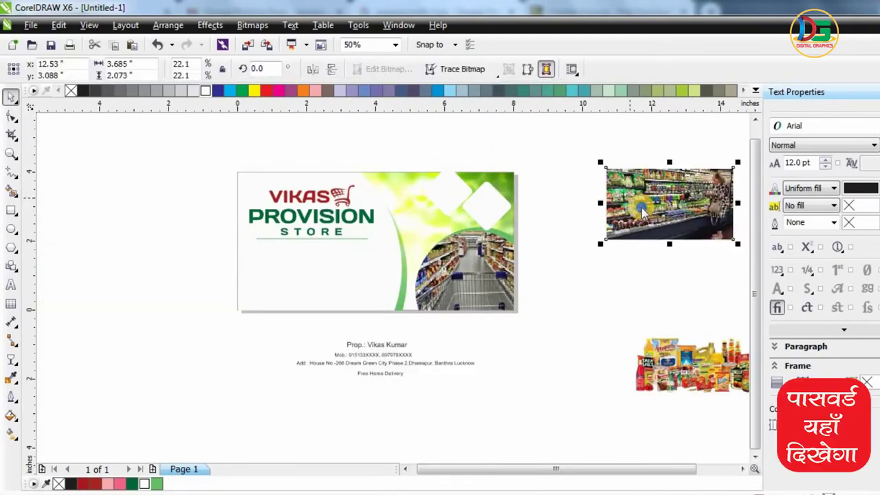
pyautogui.rightClick(639, 207)
pyautogui.click(685, 10)
pyautogui.click(446, 190)
pyautogui.click(419, 241)
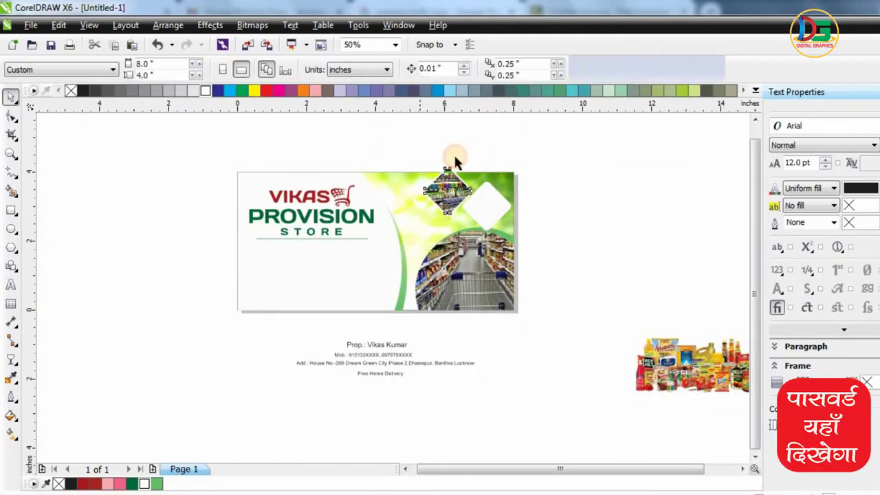
# - Scale the shelf photo inside its diamond down proportionally to about 2.6 inches wide and finish editing the contents
pyautogui.scroll(1, 464, 170)
pyautogui.click(466, 171)
pyautogui.moveTo(563, 140); pyautogui.dragTo(528, 145)
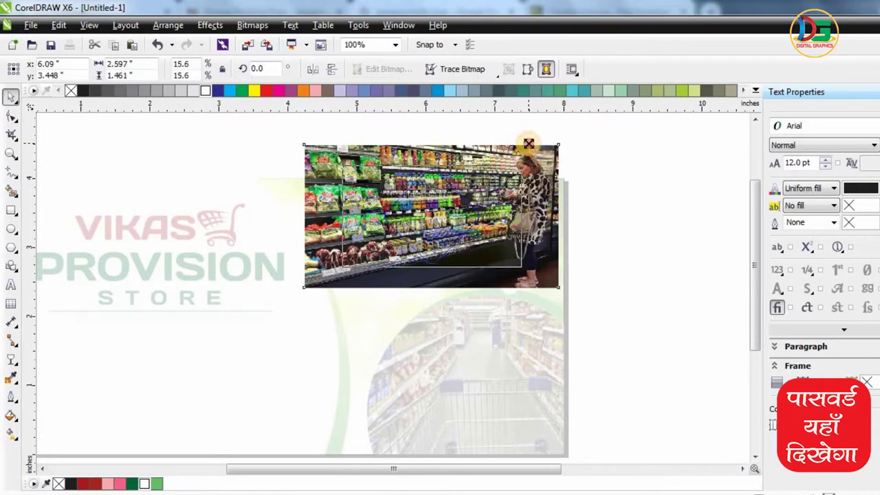
pyautogui.click(432, 285)
pyautogui.click(620, 246)
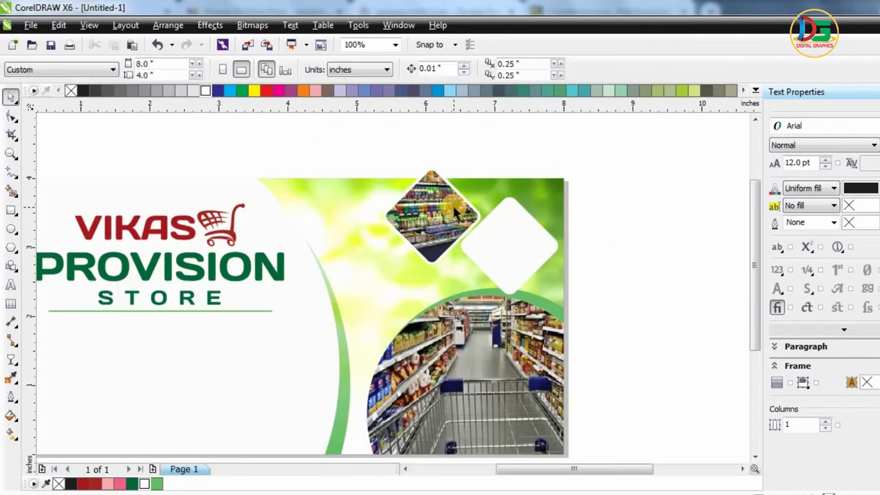
# - Move the grocery products picture next to the card and PowerClip it inside the empty white diamond
pyautogui.scroll(-1, 453, 207)
pyautogui.moveTo(670, 381); pyautogui.dragTo(581, 251)
pyautogui.rightClick(581, 252)
pyautogui.click(660, 10)
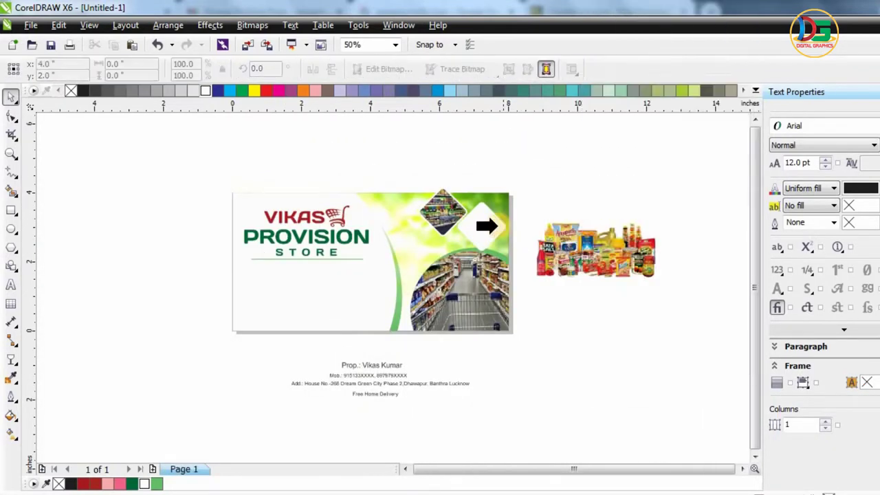
pyautogui.click(484, 225)
# - Shrink the products picture inside its diamond to about 1.24 × 0.89 inches, narrowing its width, and finish editing the contents
pyautogui.scroll(1, 495, 229)
pyautogui.click(471, 296)
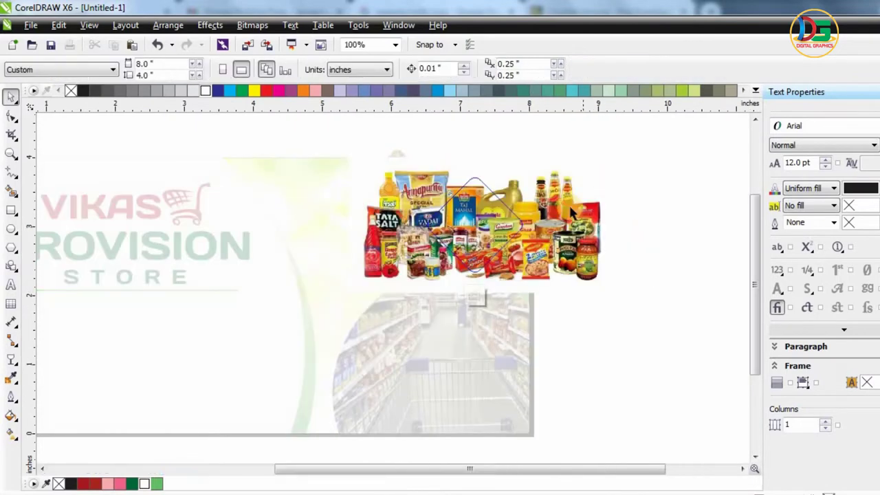
pyautogui.click(598, 158)
pyautogui.moveTo(540, 148); pyautogui.dragTo(539, 149)
pyautogui.scroll(2, 497, 210)
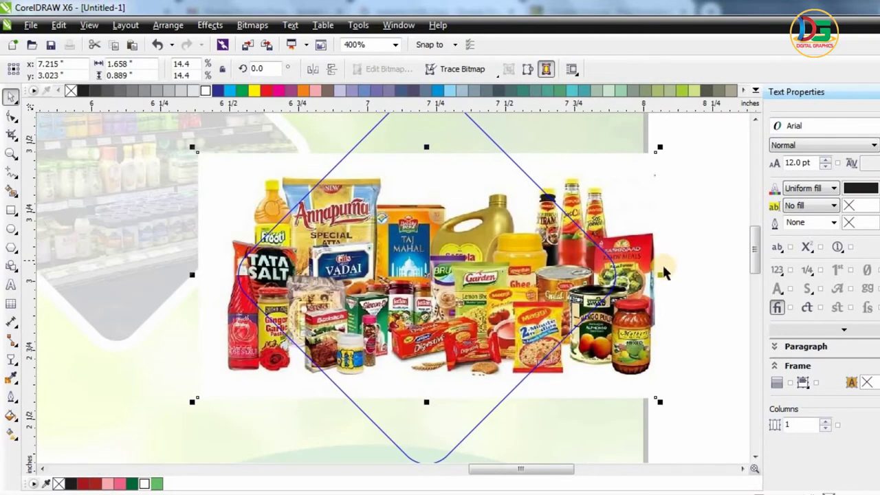
pyautogui.moveTo(661, 274); pyautogui.dragTo(601, 274)
pyautogui.scroll(-1, 440, 296)
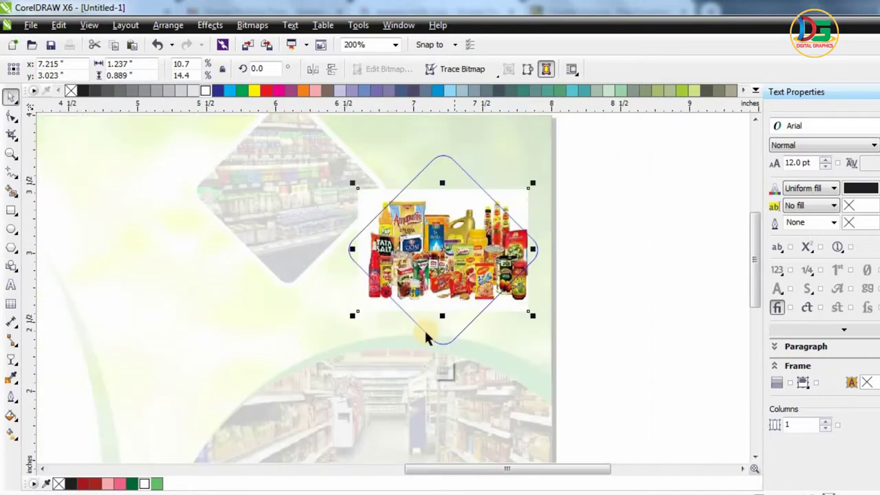
pyautogui.click(442, 355)
pyautogui.scroll(-1, 570, 132)
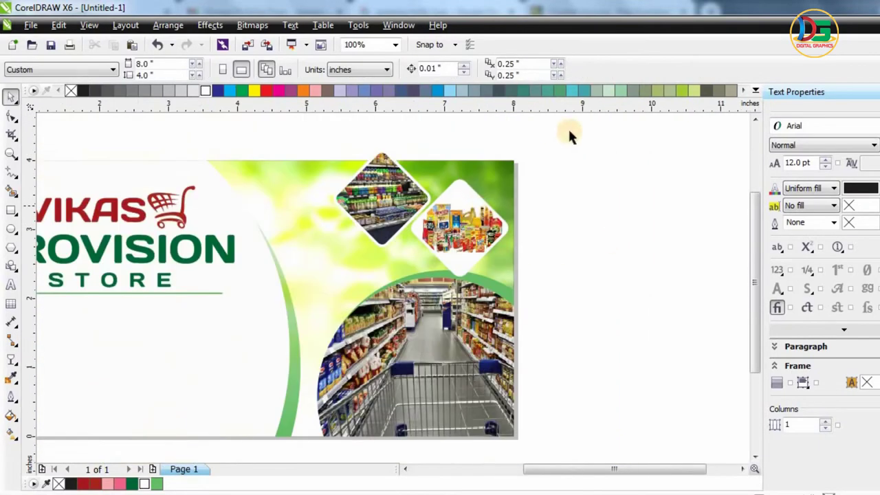
# - PowerClip the shelf diamond and the products diamond inside the card rectangle
pyautogui.rightClick(400, 194)
pyautogui.click(301, 181)
pyautogui.scroll(-1, 564, 173)
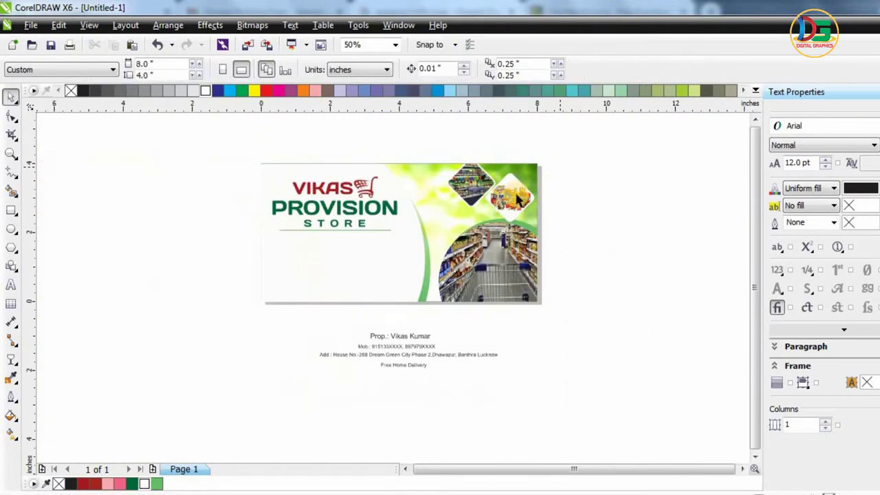
pyautogui.click(519, 200)
pyautogui.scroll(1, 517, 205)
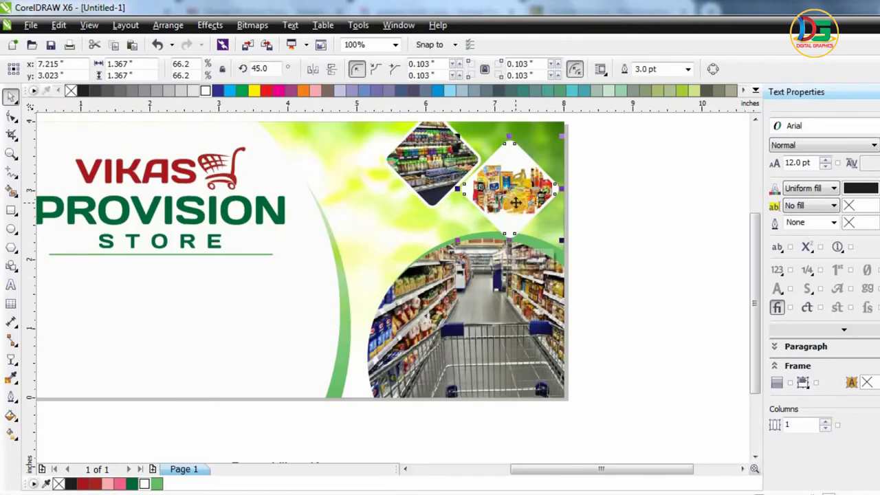
pyautogui.scroll(-1, 515, 202)
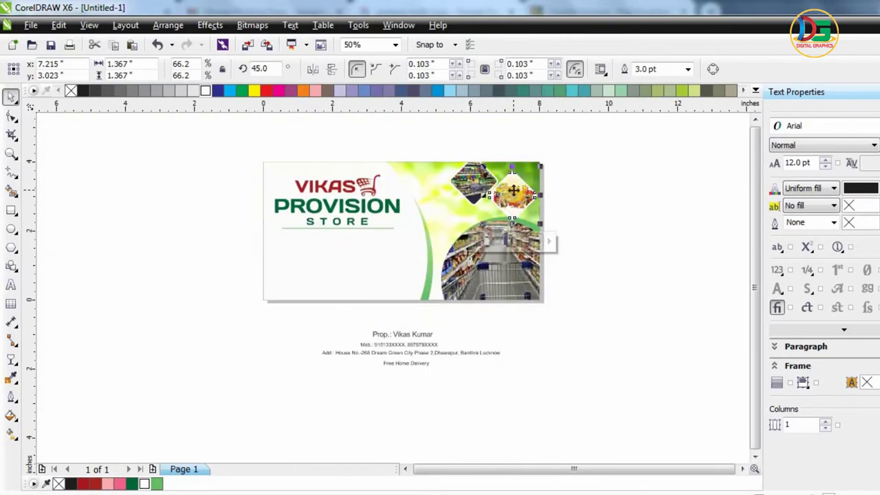
pyautogui.scroll(1, 513, 191)
pyautogui.rightClick(530, 170)
pyautogui.click(570, 8)
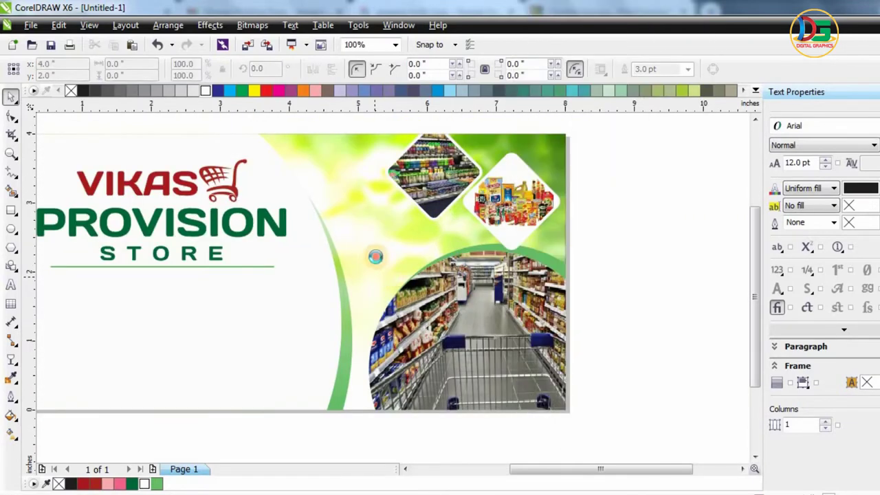
pyautogui.click(377, 258)
# - Bring the products diamond in front of the leafy background within the card's PowerClip contents and finish editing
pyautogui.keyDown('ctrl'); pyautogui.click(521, 227); pyautogui.keyUp('ctrl')
pyautogui.click(524, 199)
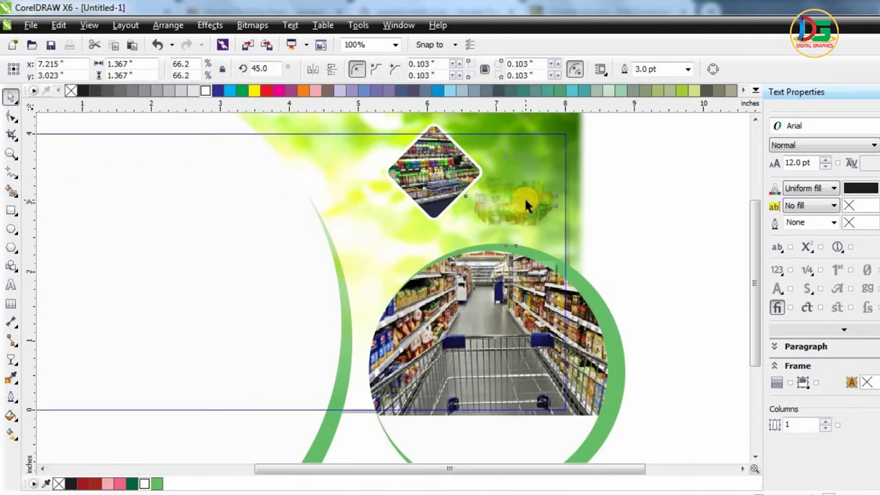
pyautogui.hotkey('ctrl', 'pageup')
pyautogui.scroll(-1, 651, 247)
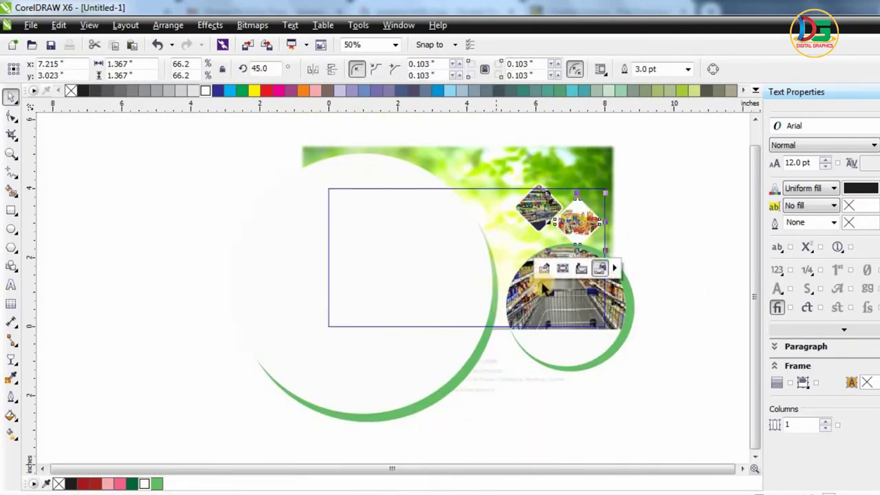
pyautogui.click(545, 337)
pyautogui.click(468, 348)
pyautogui.click(632, 270)
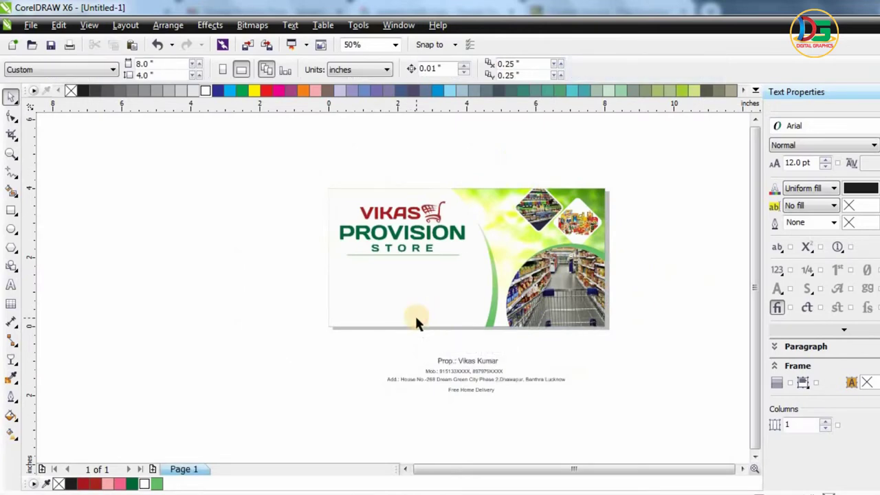
# - Try moving the shelf diamond down and to the left within the card's contents, level with the products diamond
pyautogui.scroll(2, 422, 251)
pyautogui.scroll(-2, 471, 321)
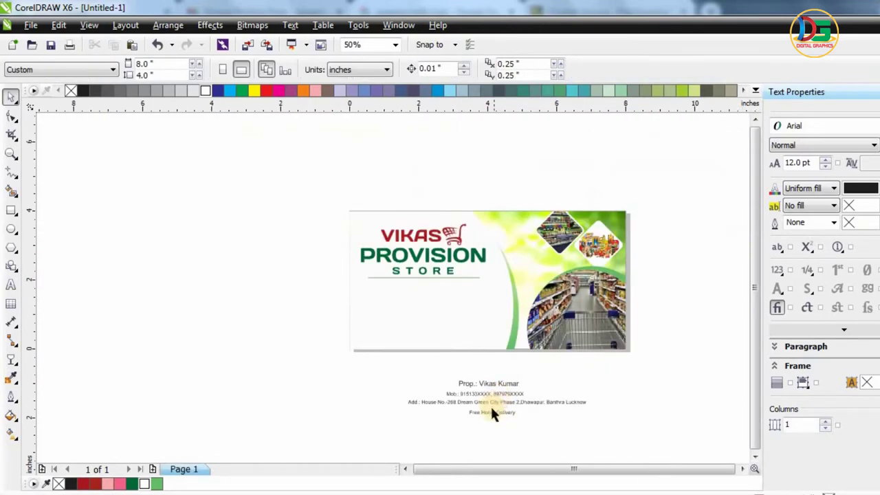
pyautogui.click(569, 250)
pyautogui.keyDown('ctrl'); pyautogui.click(570, 250); pyautogui.keyUp('ctrl')
pyautogui.click(555, 250)
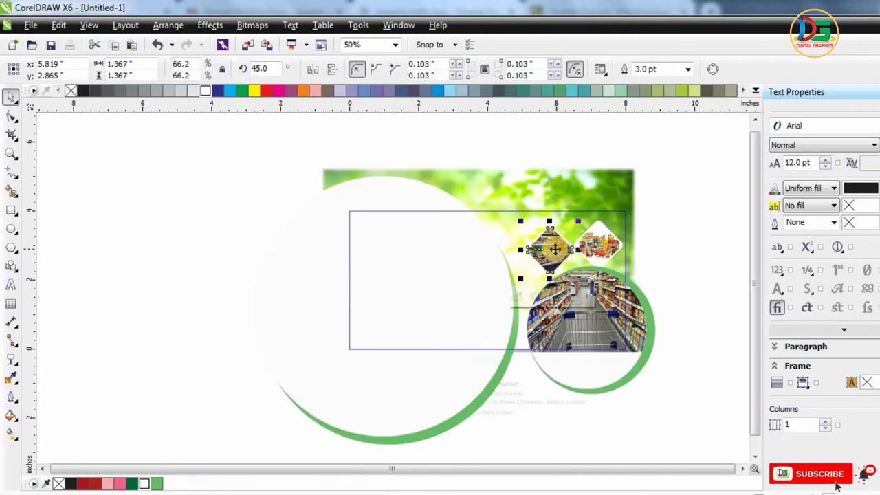
pyautogui.moveTo(554, 256); pyautogui.dragTo(551, 246)
pyautogui.scroll(1, 559, 245)
pyautogui.scroll(-2, 554, 245)
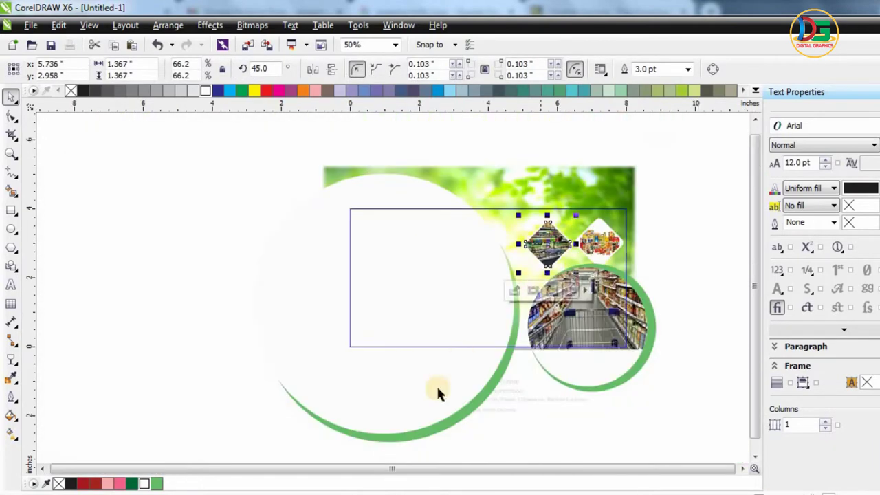
pyautogui.click(650, 422)
pyautogui.click(488, 369)
pyautogui.click(695, 282)
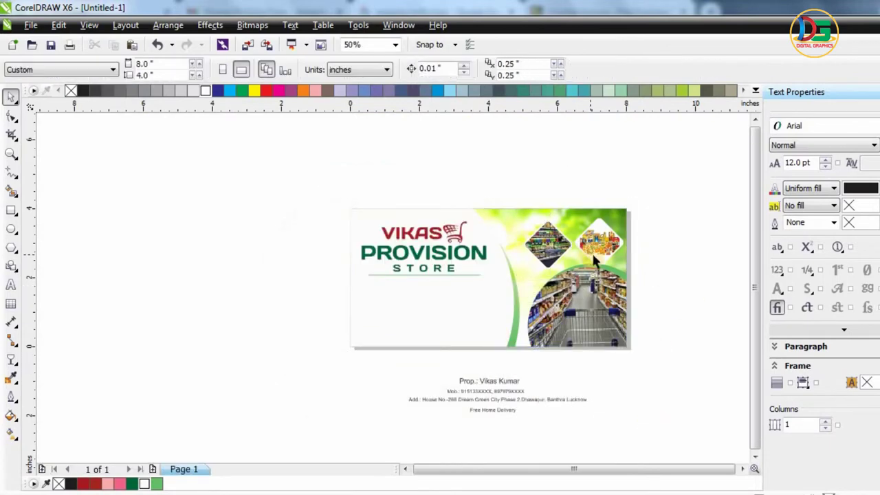
# - Undo the shelf diamond's moves inside the card and finish editing the contents
pyautogui.keyDown('ctrl'); pyautogui.click(594, 256); pyautogui.keyUp('ctrl')
pyautogui.hotkey('ctrl', 'z')
pyautogui.hotkey('ctrl', 'z')
pyautogui.hotkey('ctrl', 'z')
pyautogui.hotkey('ctrl', 'z')
pyautogui.hotkey('ctrl', 'z')
pyautogui.hotkey('ctrl', 'z')
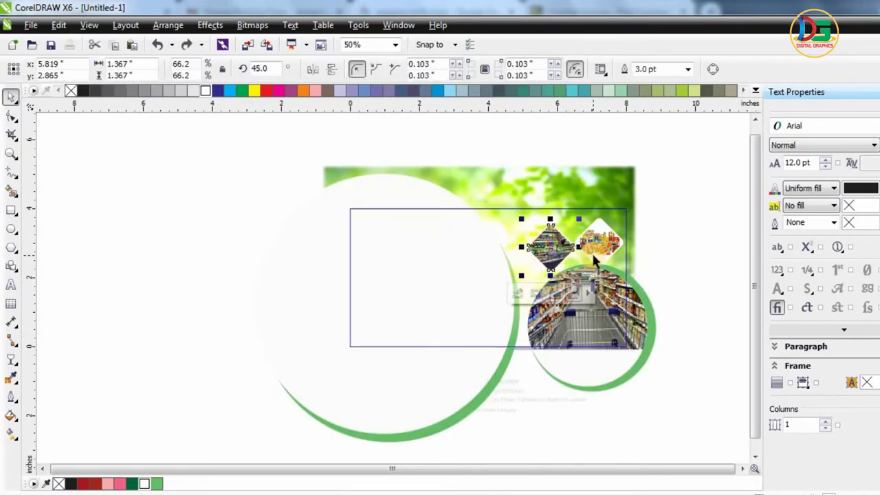
pyautogui.click(736, 316)
pyautogui.click(492, 372)
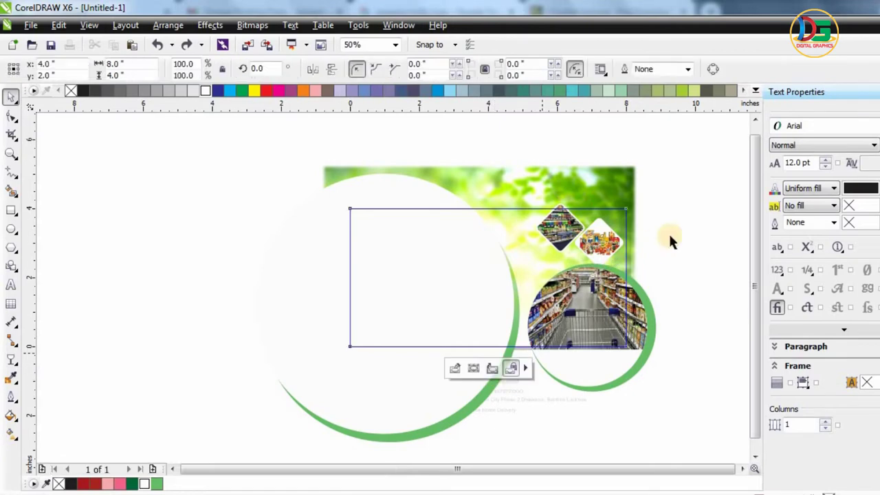
pyautogui.click(669, 234)
# - Move the "Free Home Delivery" text line lower, apart from the other contact lines below the card
pyautogui.scroll(1, 495, 234)
pyautogui.scroll(-1, 532, 230)
pyautogui.scroll(1, 608, 234)
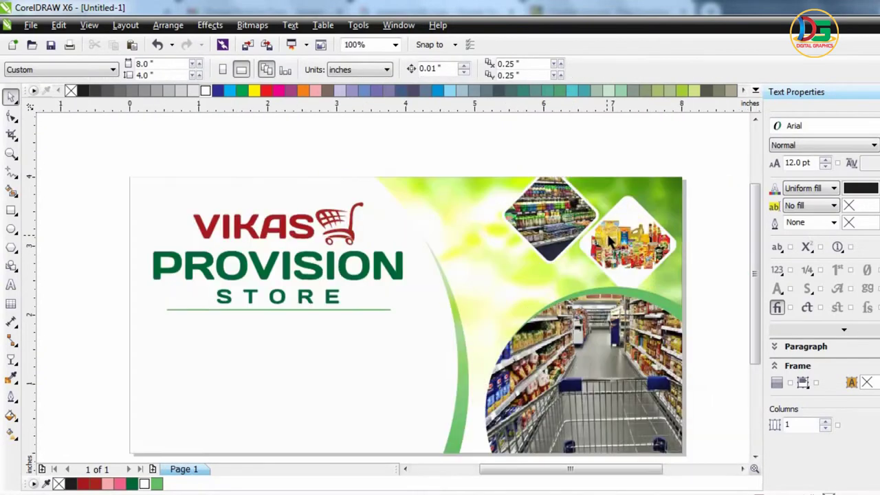
pyautogui.scroll(-2, 616, 234)
pyautogui.scroll(1, 618, 237)
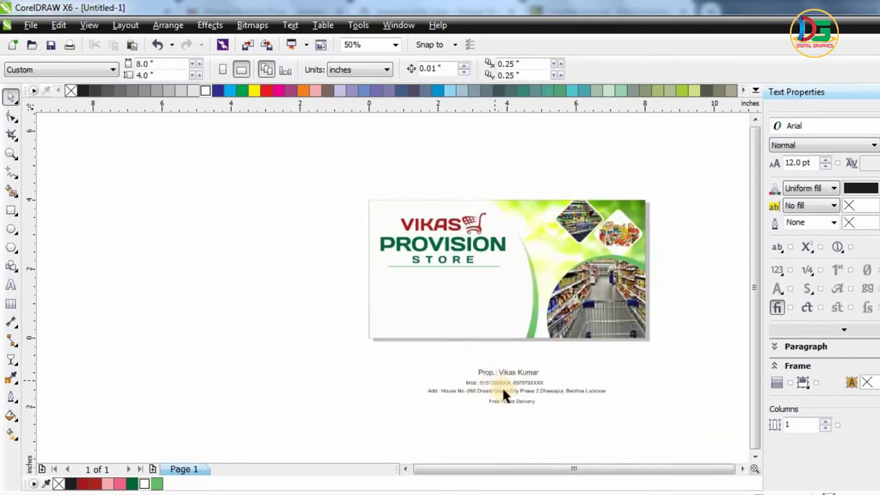
pyautogui.moveTo(509, 406); pyautogui.dragTo(470, 421)
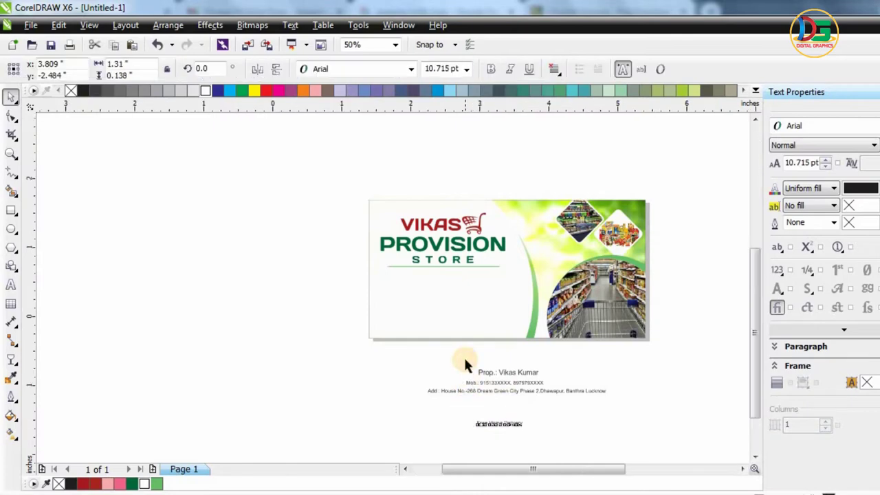
pyautogui.scroll(1, 463, 355)
pyautogui.press('F3')
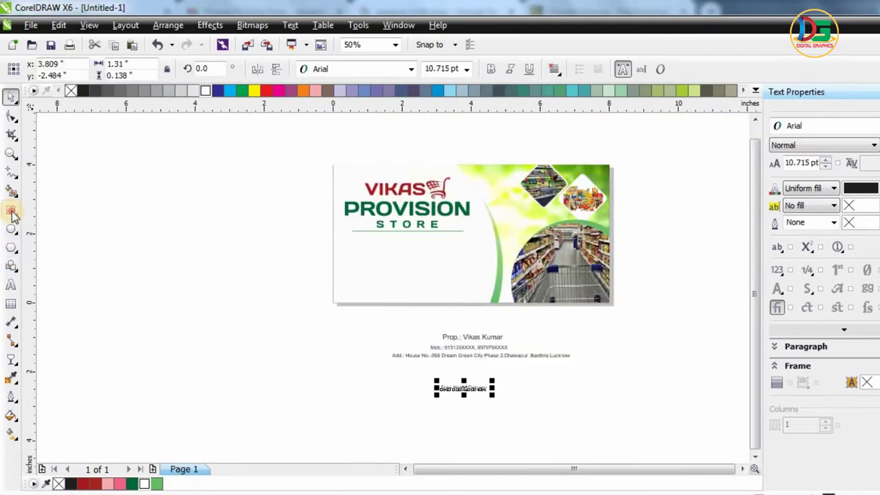
# - Draw a flat ellipse about 14.94 × 1.96 inches and position it across the card's lower edge
pyautogui.click(12, 212)
pyautogui.click(32, 227)
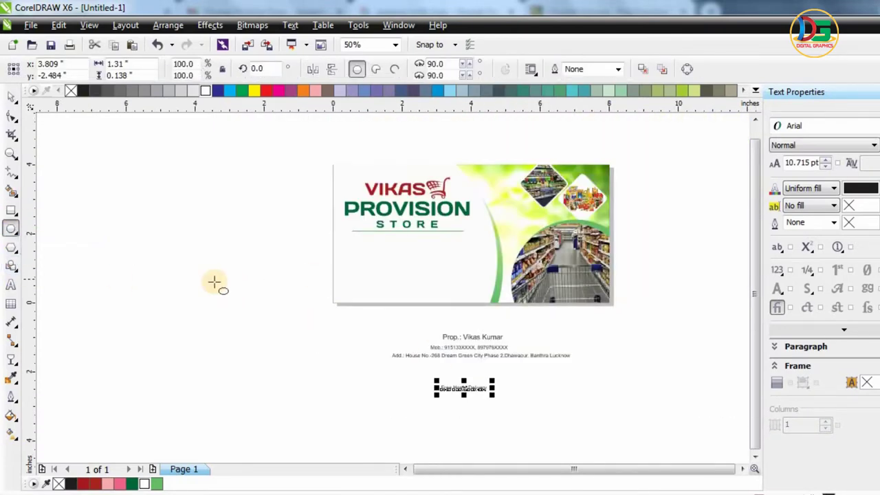
pyautogui.moveTo(173, 274); pyautogui.dragTo(693, 346)
pyautogui.moveTo(538, 297); pyautogui.dragTo(565, 313)
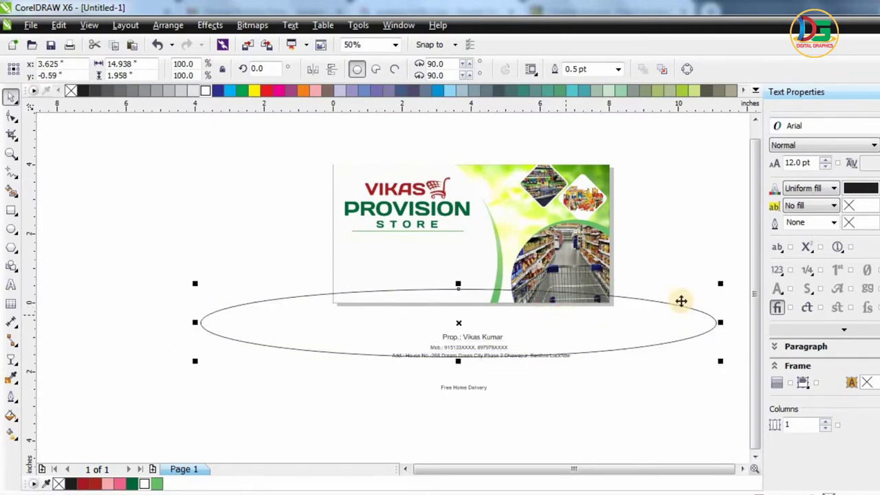
# - Fill the ellipse with the logo's dark green and remove its outline
pyautogui.click(129, 482)
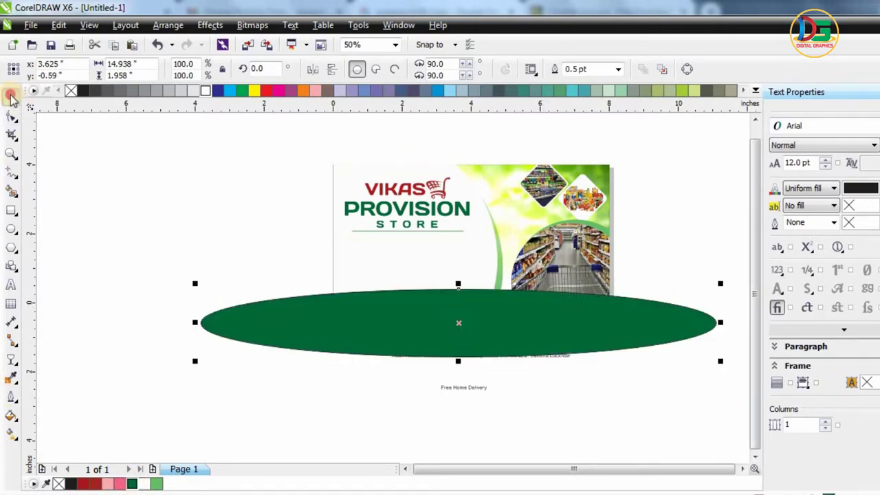
pyautogui.click(618, 69)
pyautogui.click(610, 80)
# - Duplicate the ellipse about 0.54 inch to the left and slightly higher, and fill the copy light green
pyautogui.moveTo(517, 299); pyautogui.dragTo(499, 300)
pyautogui.click(156, 485)
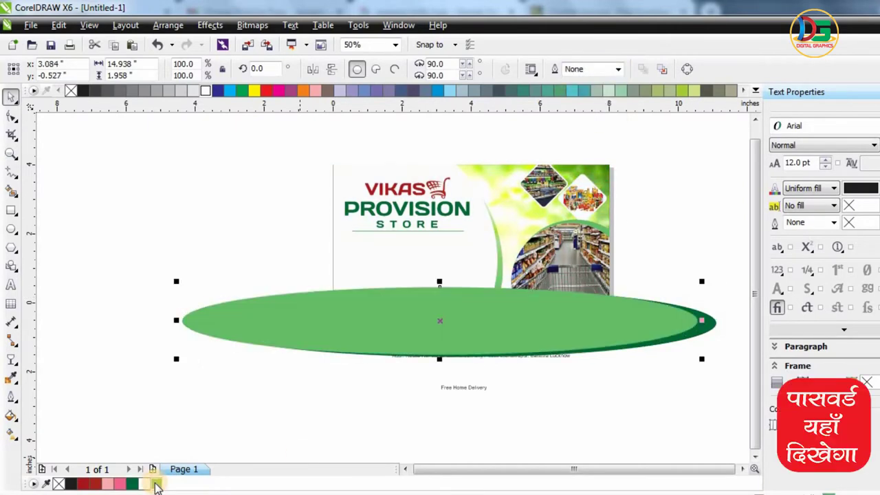
# - Send the light green ellipse behind the dark one, group both ellipses, and PowerClip the group inside the card
pyautogui.hotkey('shift', 'pagedown')
pyautogui.click(137, 240)
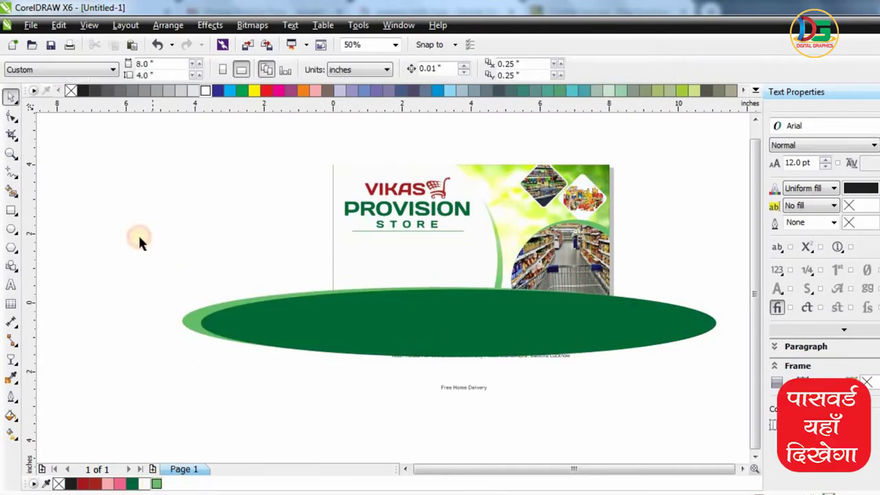
pyautogui.moveTo(158, 248); pyautogui.dragTo(242, 365)
pyautogui.rightClick(244, 329)
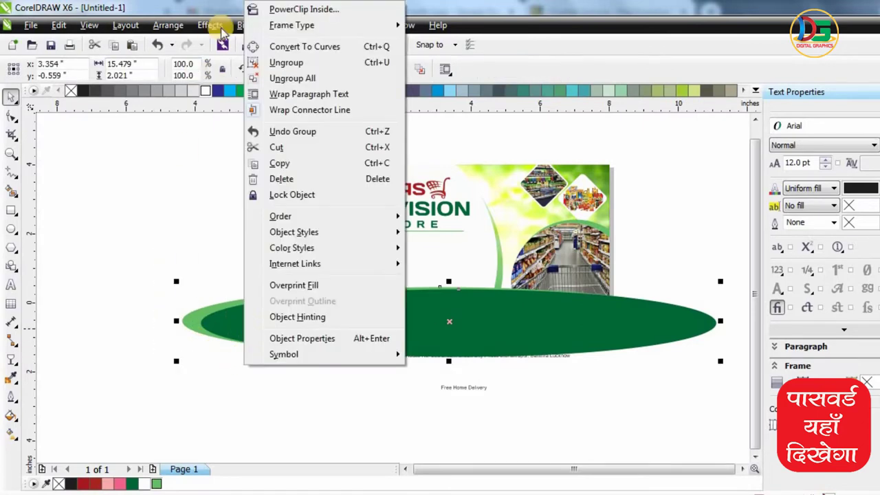
pyautogui.click(302, 179)
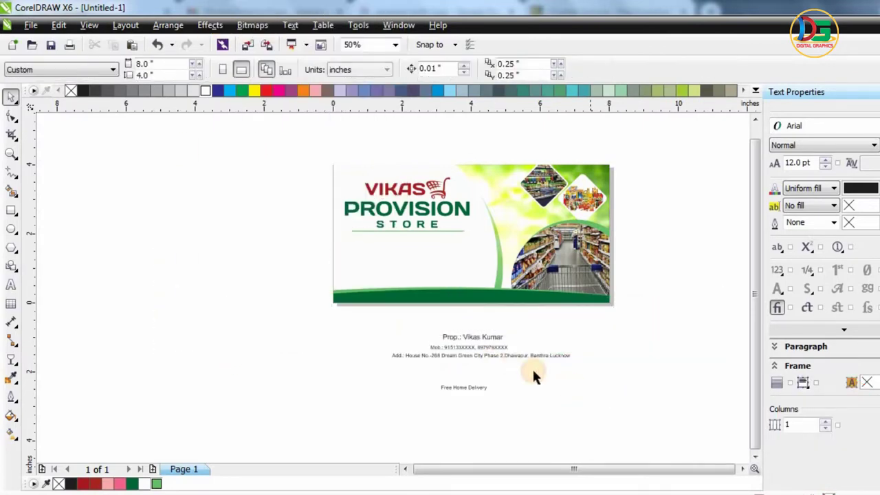
# - Move the address line onto the green bottom band, make it bold and white, and enlarge it to about 12.75 pt
pyautogui.scroll(1, 486, 351)
pyautogui.moveTo(491, 359); pyautogui.dragTo(468, 240)
pyautogui.hotkey('ctrl', 'b')
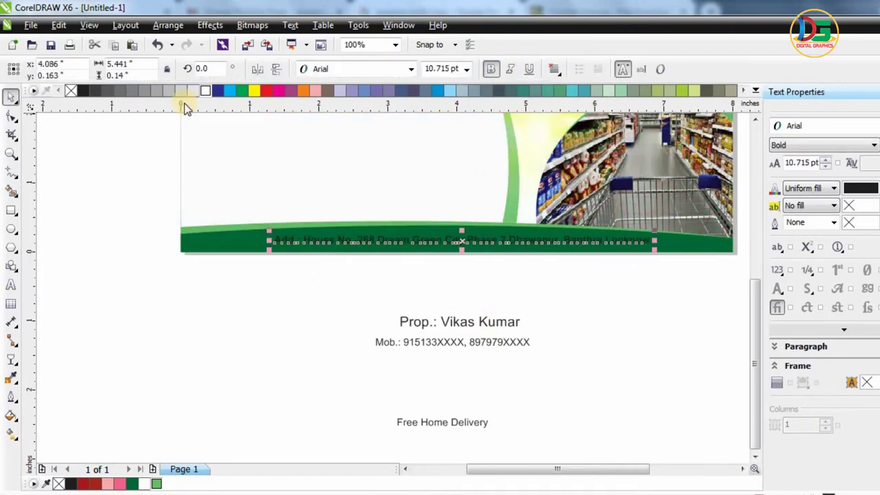
pyautogui.moveTo(653, 251); pyautogui.dragTo(715, 246)
pyautogui.click(649, 324)
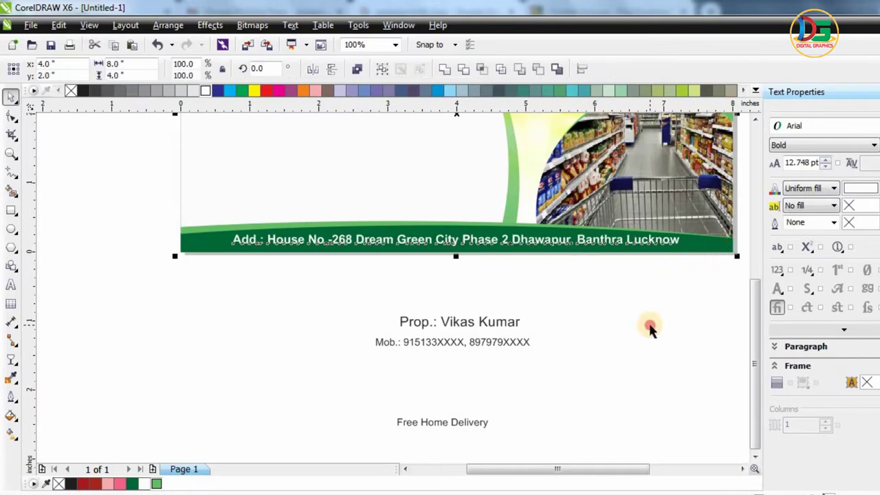
pyautogui.moveTo(629, 242); pyautogui.dragTo(623, 242)
pyautogui.click(603, 326)
pyautogui.scroll(-1, 462, 358)
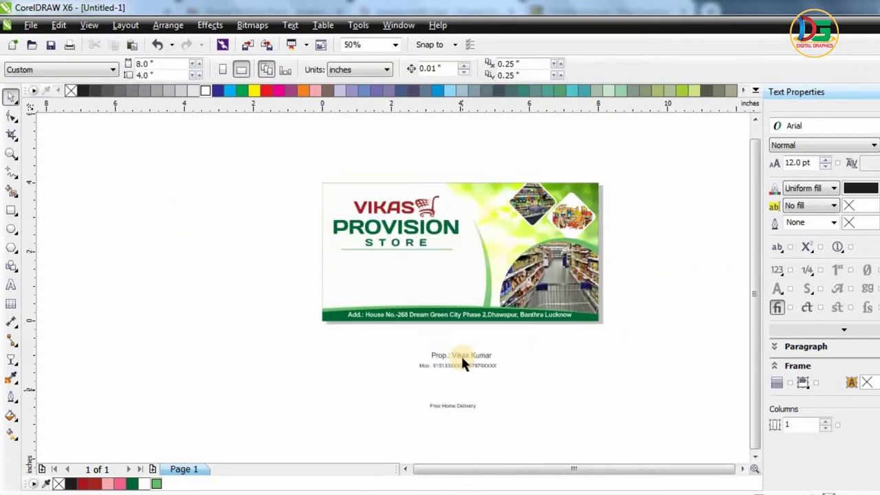
# - Move the "Prop." line onto the card's white area, between the STORE underline and the green band
pyautogui.scroll(1, 454, 388)
pyautogui.moveTo(479, 316); pyautogui.dragTo(441, 285)
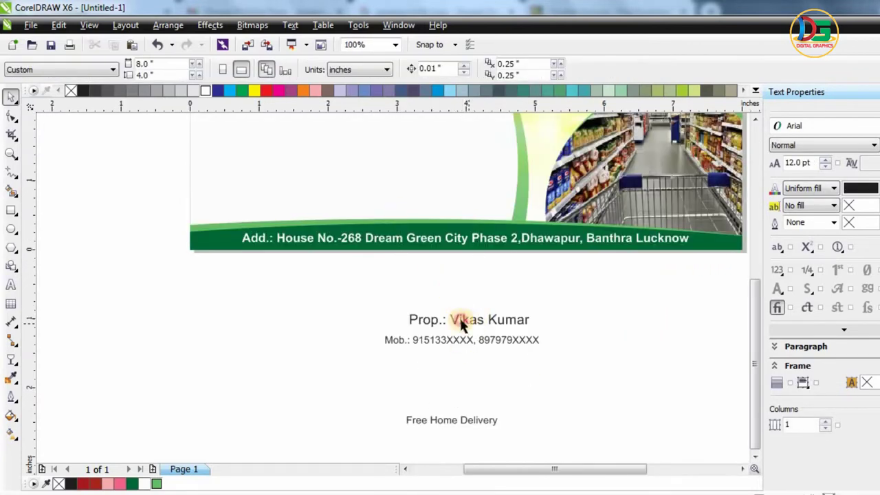
pyautogui.moveTo(461, 327); pyautogui.dragTo(366, 188)
pyautogui.scroll(-1, 428, 254)
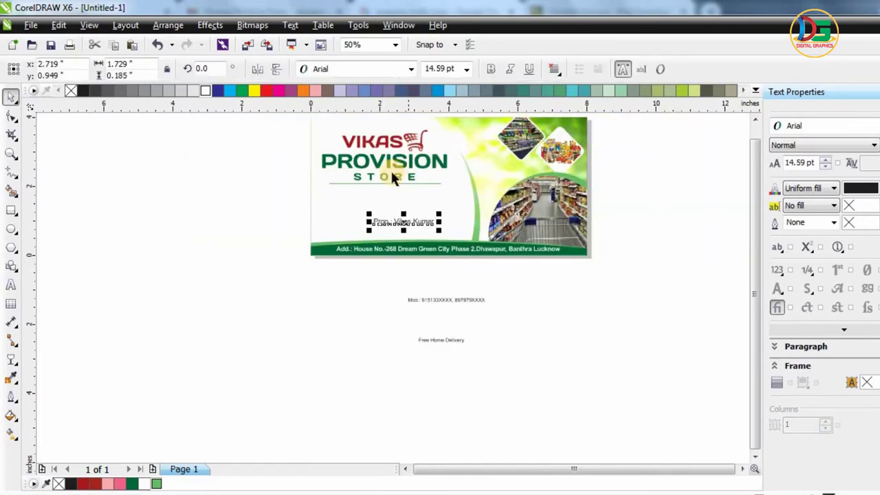
pyautogui.scroll(1, 409, 215)
pyautogui.moveTo(409, 238); pyautogui.dragTo(377, 241)
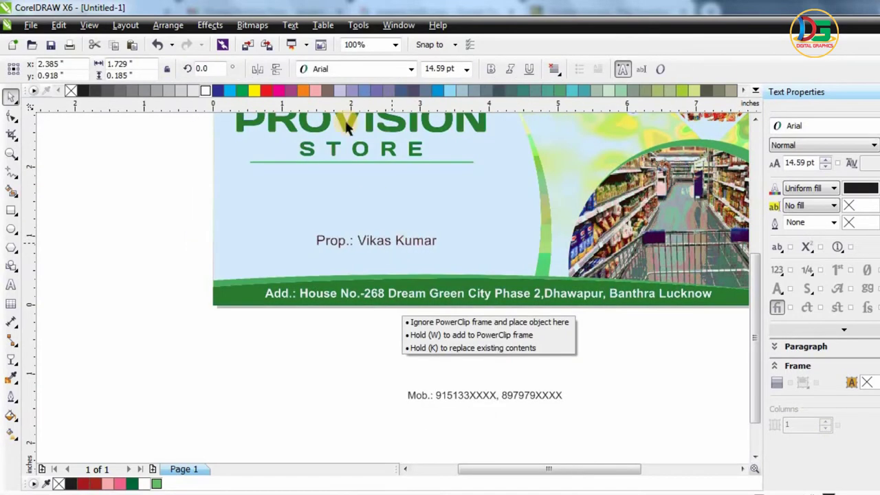
# - Make the "Prop." line bold, enlarge it to about 16 pt, and fill it dark red
pyautogui.click(493, 68)
pyautogui.moveTo(454, 255); pyautogui.dragTo(479, 260)
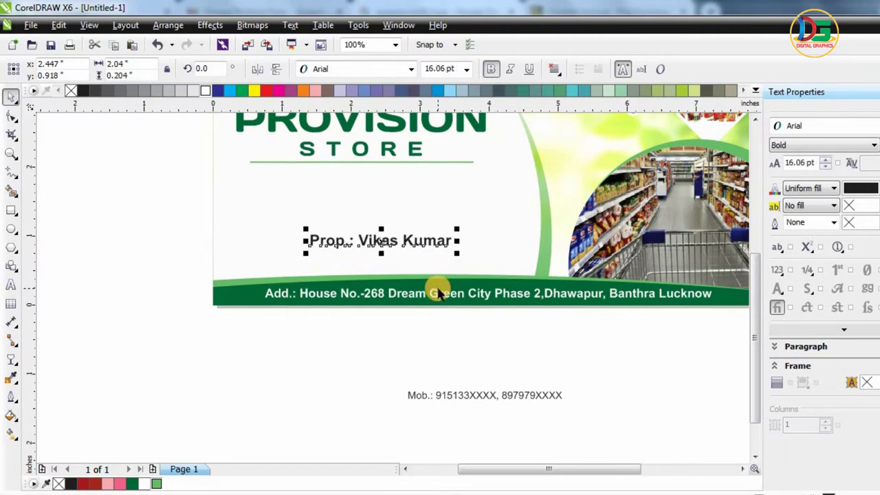
pyautogui.scroll(-2, 438, 293)
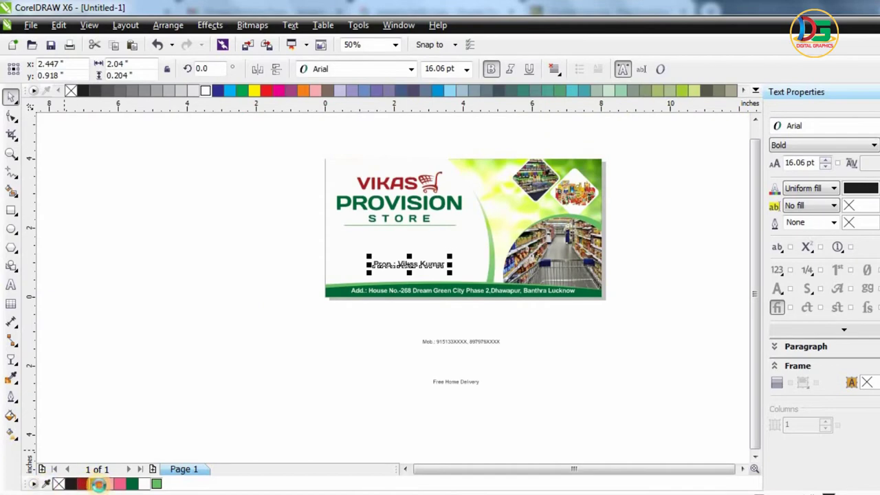
pyautogui.click(447, 358)
# - Move the "Mob." line directly beneath the "Prop." line, make it bold and dark green, and enlarge it to about 12.65 pt
pyautogui.moveTo(435, 325); pyautogui.dragTo(383, 256)
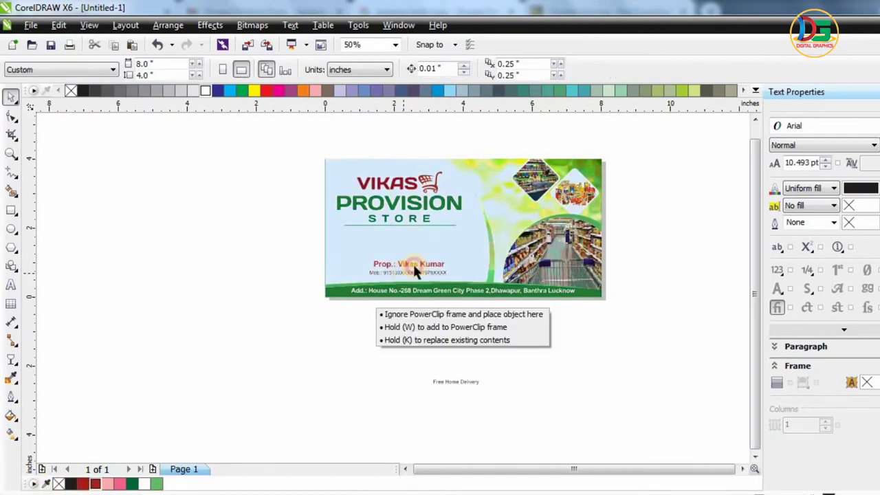
pyautogui.scroll(2, 415, 264)
pyautogui.moveTo(482, 289); pyautogui.dragTo(527, 288)
pyautogui.click(338, 184)
pyautogui.click(491, 70)
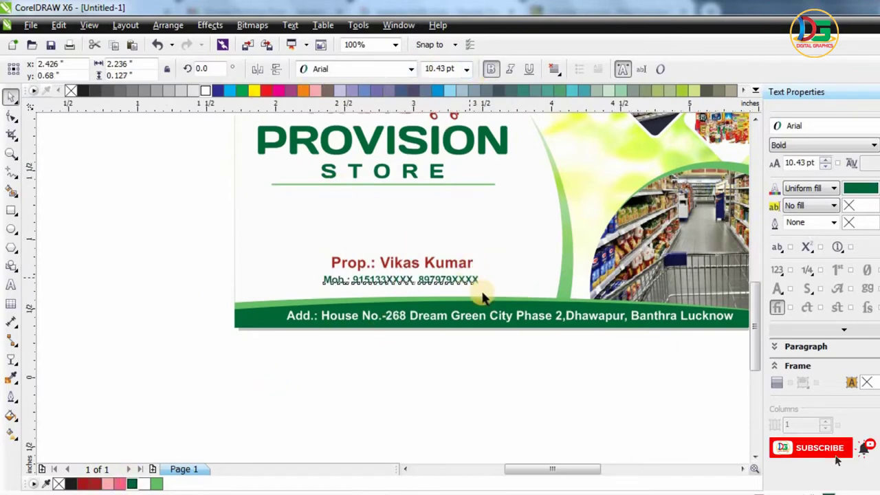
pyautogui.scroll(1, 483, 288)
pyautogui.moveTo(494, 296); pyautogui.dragTo(528, 301)
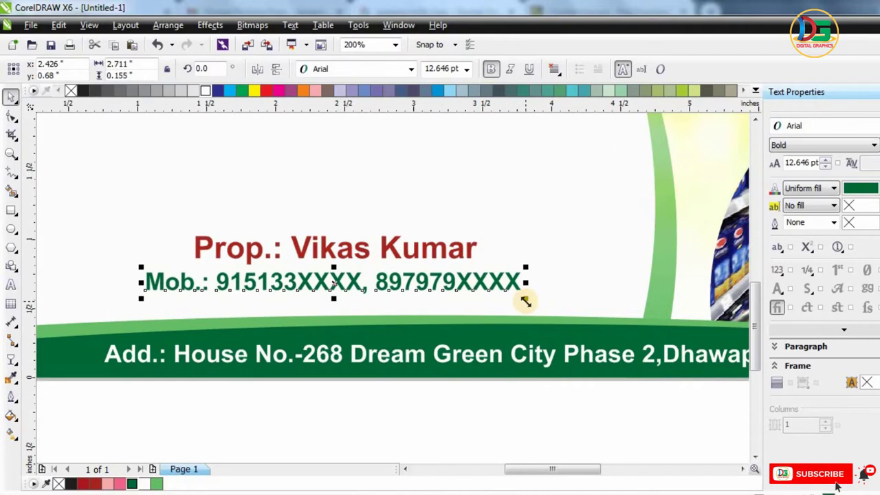
# - Nudge the "Mob." line and the "Prop." line slightly down toward the green band
pyautogui.press('Down')
pyautogui.press('Down')
pyautogui.click(430, 248)
pyautogui.press('Down')
pyautogui.press('Down')
pyautogui.press('Down')
pyautogui.click(467, 307)
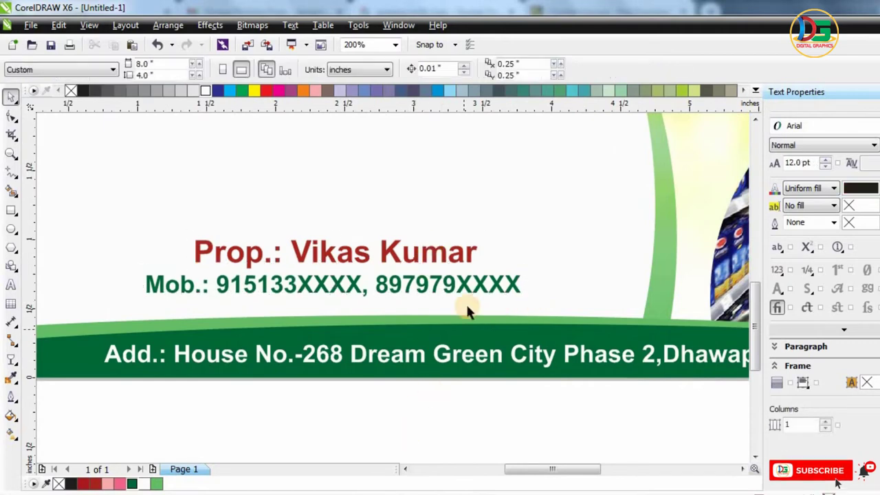
# - Draw a rectangle about 3.11 × 0.56 inches around the "Prop." and "Mob." lines and round its corners to about 0.16 inch
pyautogui.scroll(-1, 467, 307)
pyautogui.scroll(1, 459, 283)
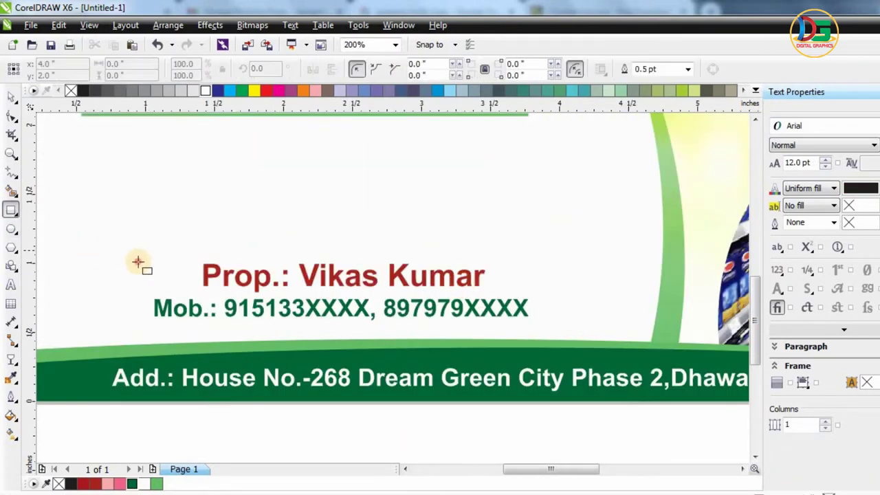
pyautogui.moveTo(119, 251)
pyautogui.mouseDown()
pyautogui.moveTo(554, 334)
pyautogui.moveTo(548, 327)
pyautogui.mouseUp()
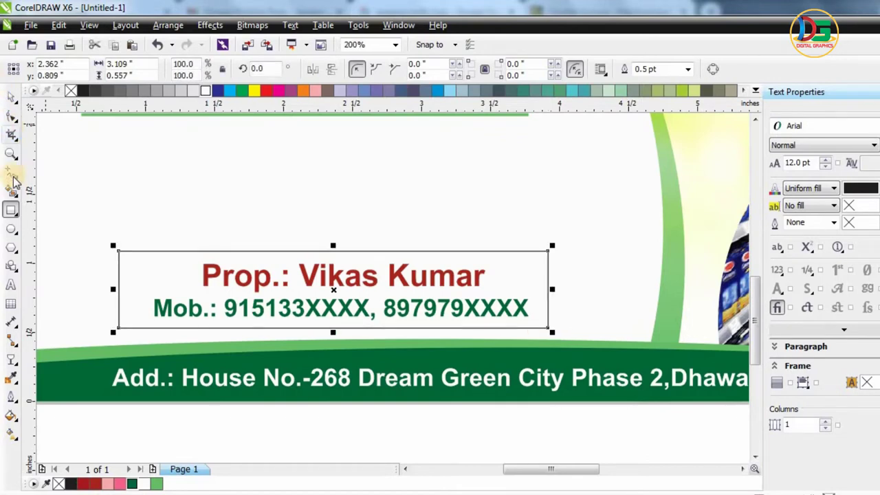
pyautogui.click(11, 117)
pyautogui.moveTo(120, 251); pyautogui.dragTo(140, 252)
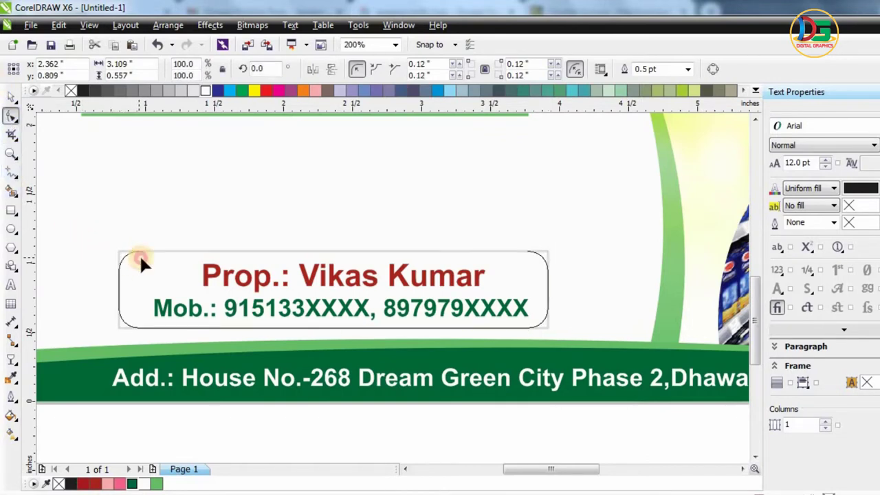
pyautogui.click(13, 97)
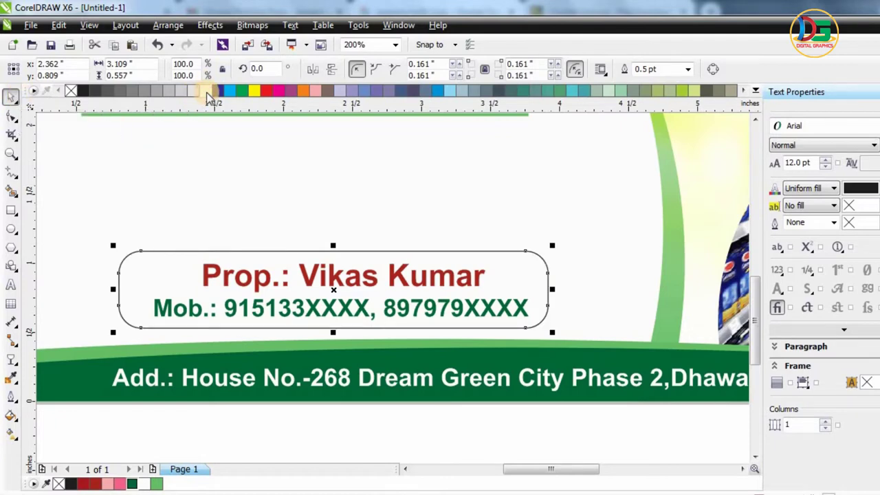
# - Remove the rounded rectangle's outline and apply the Small Glow drop shadow preset to it
pyautogui.click(690, 69)
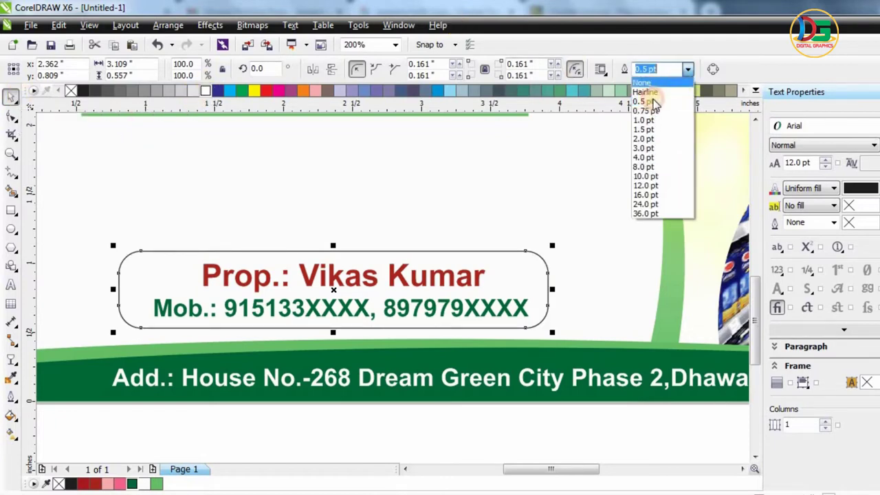
pyautogui.click(646, 84)
pyautogui.click(11, 362)
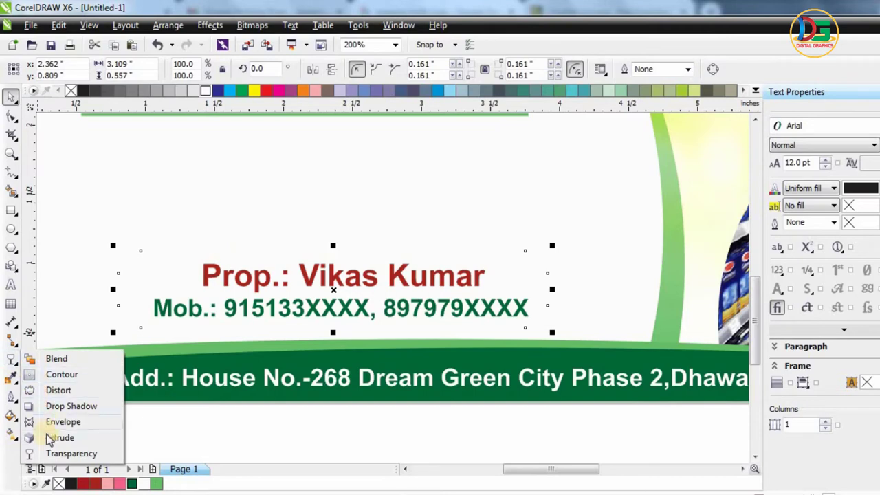
pyautogui.click(51, 407)
pyautogui.click(35, 69)
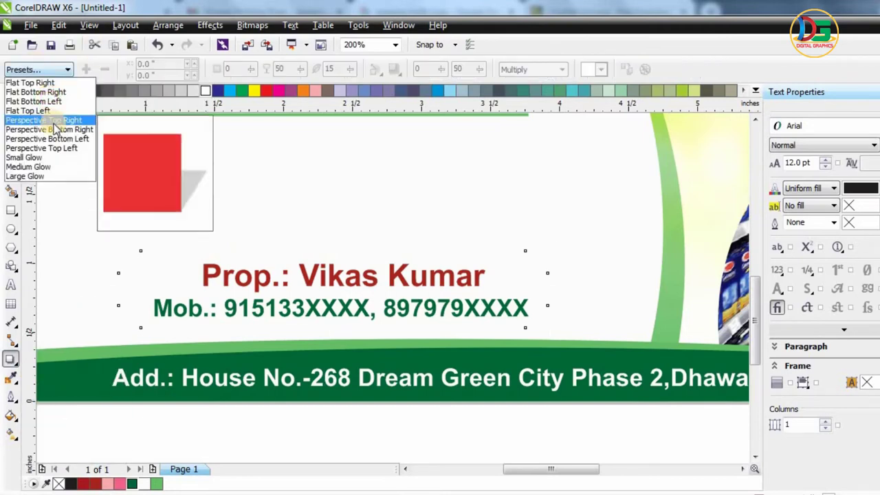
pyautogui.click(62, 157)
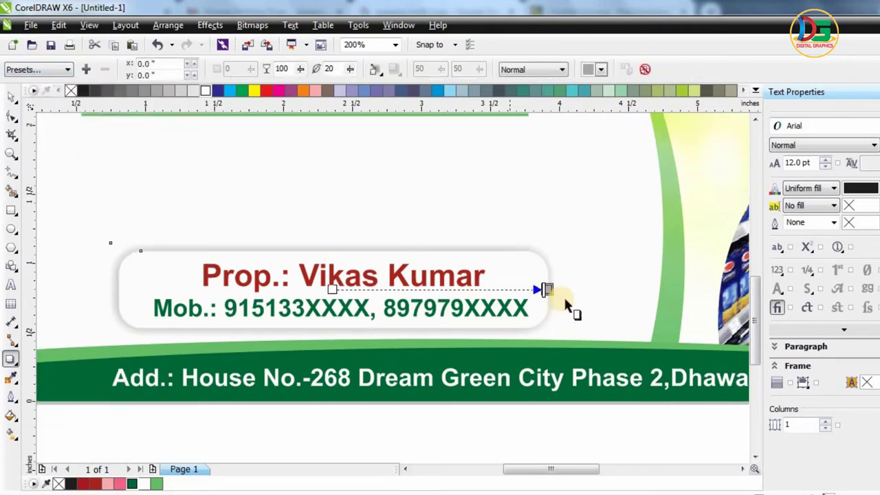
# - Offset the box's shadow about 0.055 inch right and 0.031 inch down, and set its opacity to 57
pyautogui.moveTo(547, 290); pyautogui.dragTo(426, 326)
pyautogui.scroll(-1, 556, 286)
pyautogui.scroll(1, 538, 291)
pyautogui.scroll(-1, 485, 207)
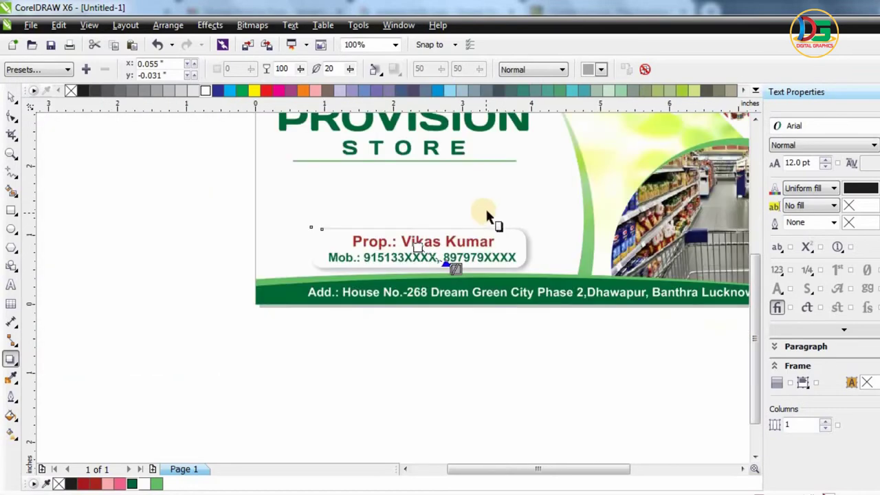
pyautogui.scroll(1, 506, 199)
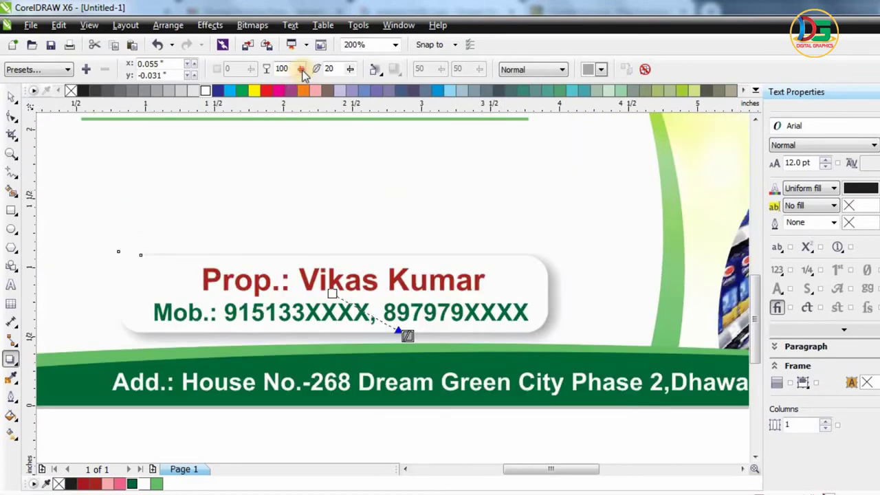
pyautogui.moveTo(302, 70); pyautogui.dragTo(286, 67)
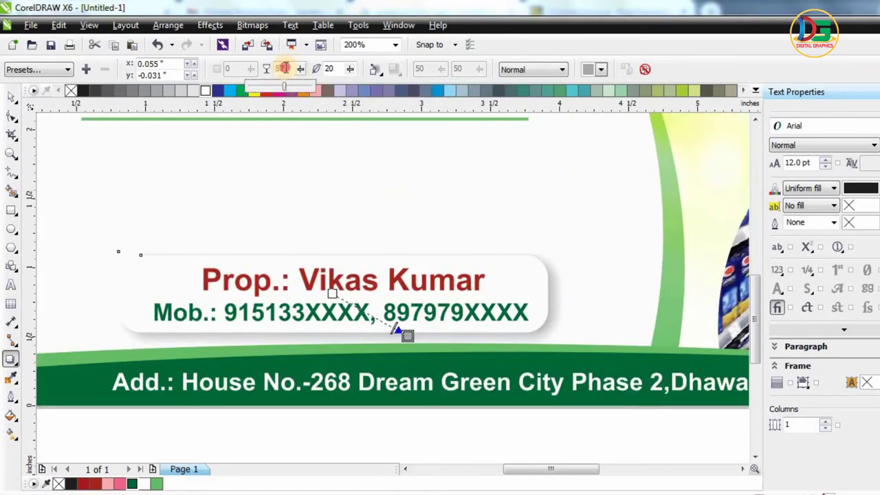
pyautogui.scroll(-1, 418, 127)
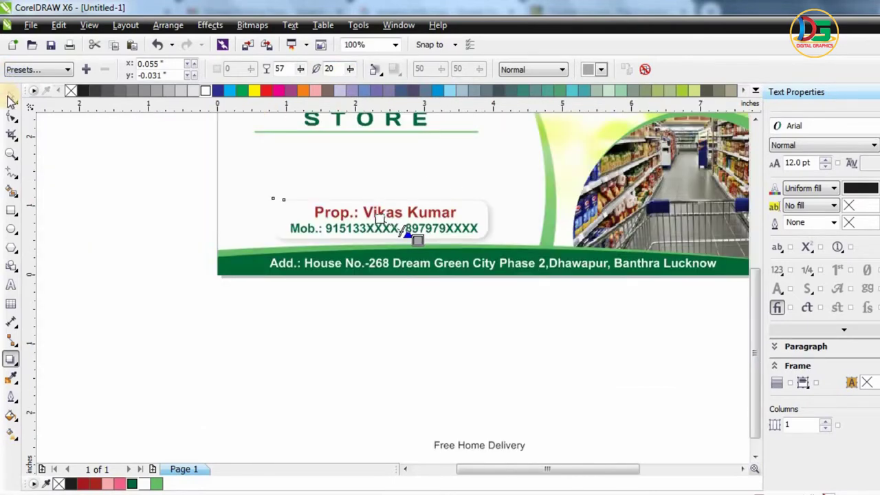
# - Group the shadowed box with the "Prop." and "Mob." lines and move the group about 0.15 inch left
pyautogui.click(9, 97)
pyautogui.click(407, 309)
pyautogui.scroll(-1, 407, 309)
pyautogui.scroll(1, 414, 241)
pyautogui.moveTo(155, 230); pyautogui.dragTo(516, 308)
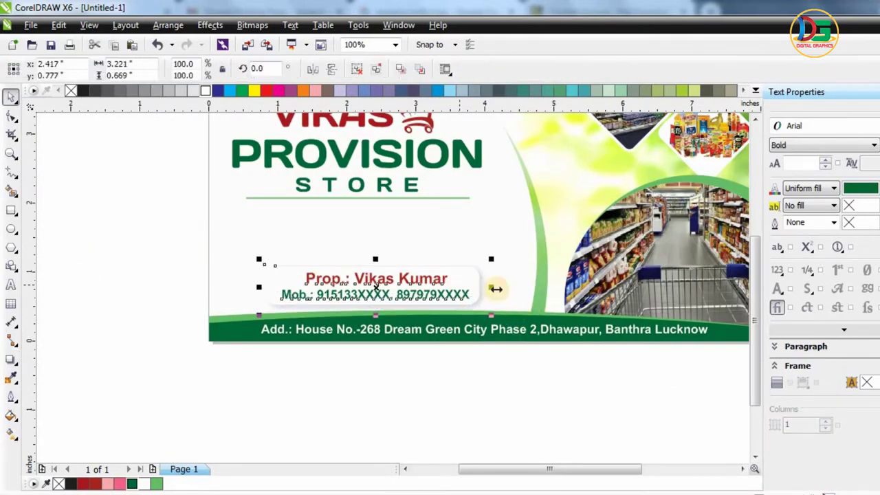
pyautogui.moveTo(459, 293)
pyautogui.mouseDown()
pyautogui.moveTo(442, 290)
pyautogui.moveTo(456, 297)
pyautogui.mouseUp()
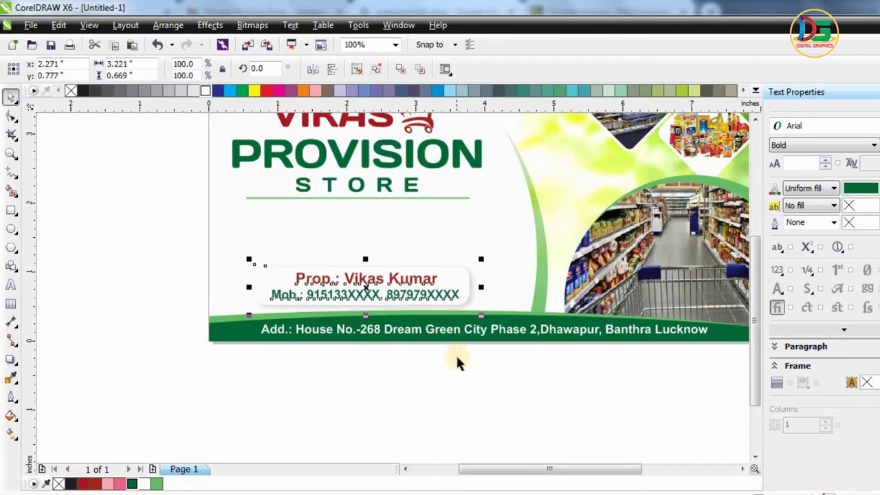
pyautogui.click(461, 383)
pyautogui.scroll(-1, 451, 330)
pyautogui.scroll(1, 400, 255)
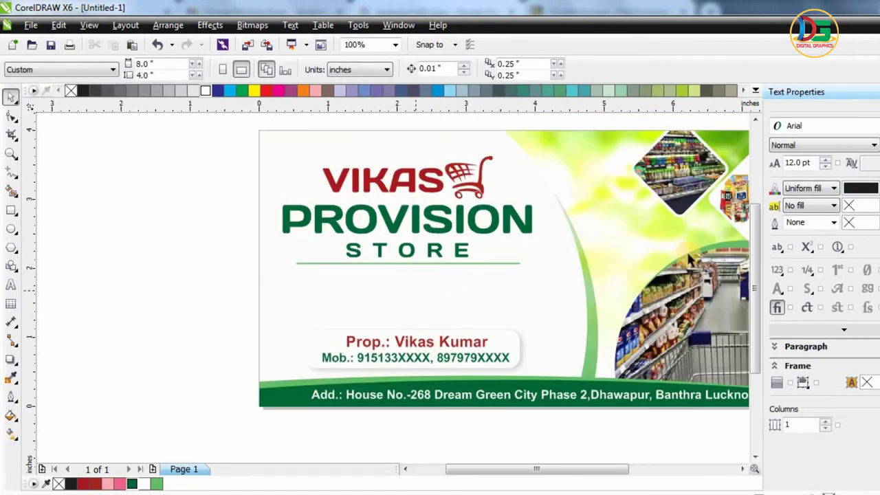
# - Draw a rectangle about 2.55 × 0.47 inches in the empty area left of the card
pyautogui.click(17, 216)
pyautogui.click(55, 204)
pyautogui.moveTo(59, 232)
pyautogui.mouseDown()
pyautogui.moveTo(176, 281)
pyautogui.moveTo(235, 264)
pyautogui.mouseUp()
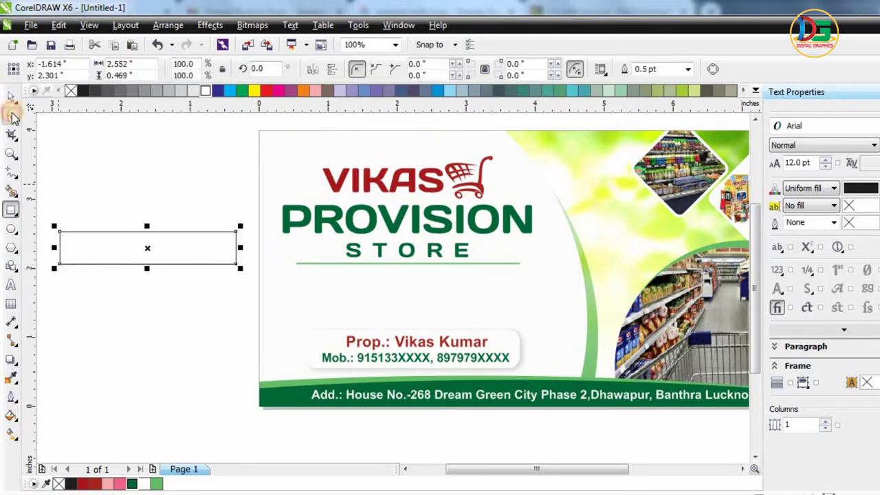
# - Reshape the new rectangle into a ribbon by pulling the middle of its right edge inward into a V-shaped notch
pyautogui.click(13, 117)
pyautogui.scroll(1, 241, 251)
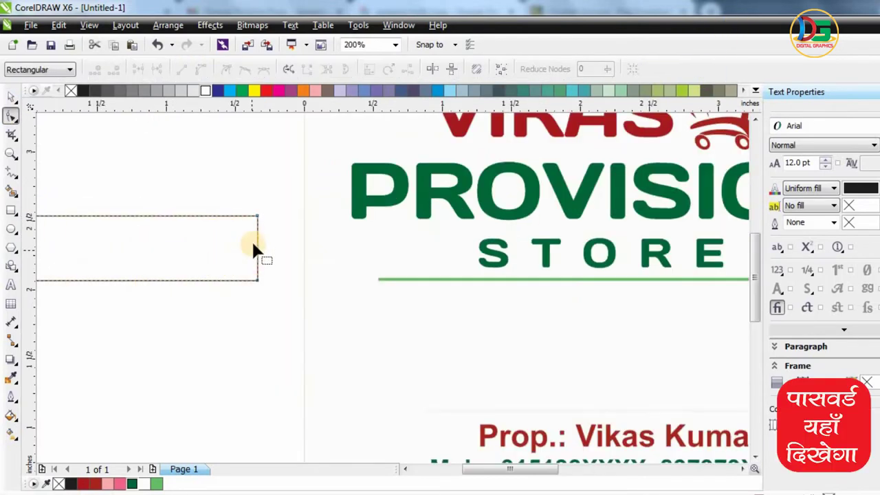
pyautogui.scroll(1, 253, 248)
pyautogui.moveTo(217, 252); pyautogui.dragTo(153, 246)
pyautogui.scroll(-1, 326, 242)
pyautogui.scroll(-1, 326, 242)
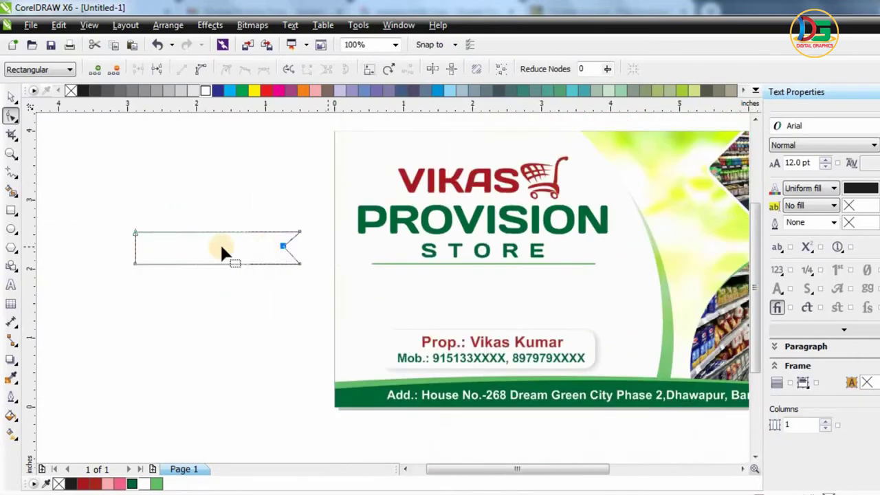
pyautogui.scroll(1, 129, 253)
# - Rotate the notched ribbon about 6 degrees counter-clockwise
pyautogui.click(10, 96)
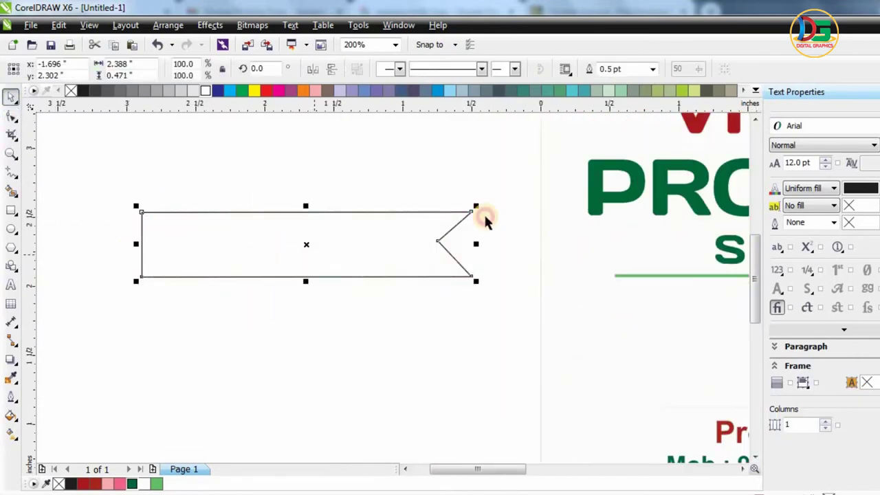
pyautogui.moveTo(476, 200); pyautogui.dragTo(487, 181)
pyautogui.click(500, 158)
# - Duplicate the tilted ribbon, flip the copy so its notch faces left, and place it just below the original
pyautogui.moveTo(405, 243); pyautogui.dragTo(423, 324)
pyautogui.click(307, 73)
pyautogui.moveTo(445, 272); pyautogui.dragTo(414, 238)
pyautogui.moveTo(373, 308)
pyautogui.mouseDown()
pyautogui.moveTo(365, 287)
pyautogui.moveTo(381, 304)
pyautogui.moveTo(367, 300)
pyautogui.mouseUp()
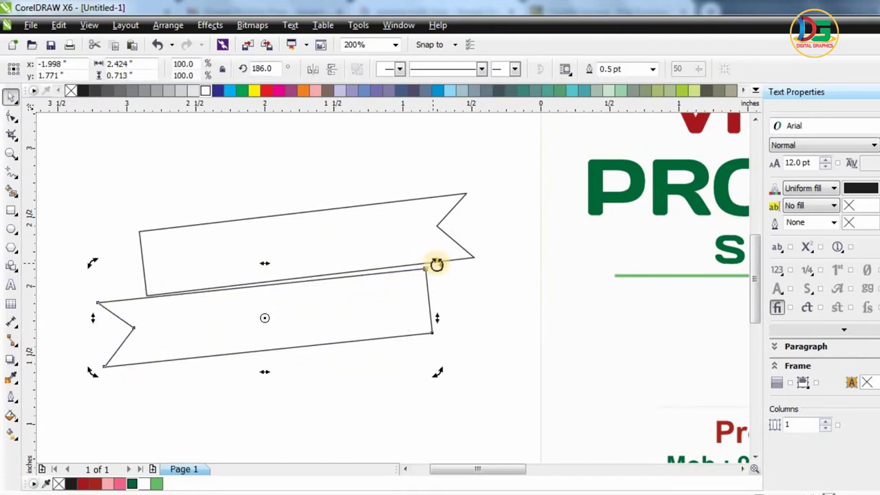
# - Rotate the lower ribbon about 3 degrees further counter-clockwise
pyautogui.moveTo(436, 265); pyautogui.dragTo(434, 254)
pyautogui.scroll(-1, 461, 310)
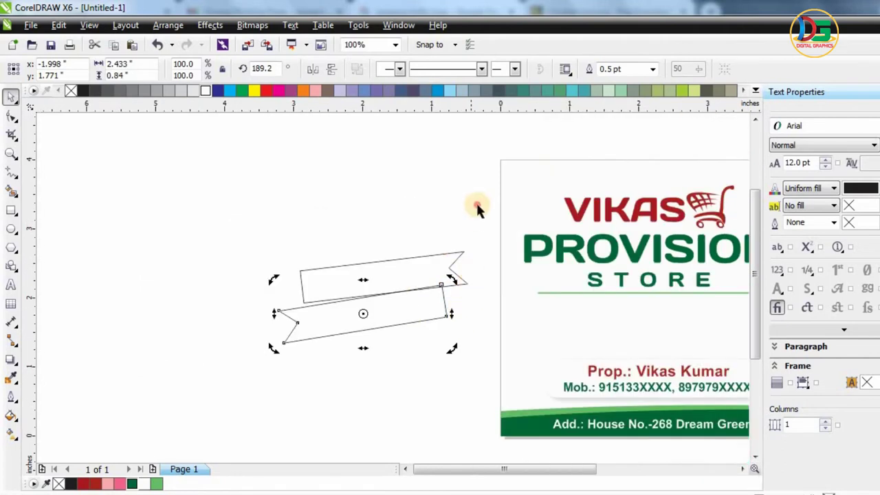
pyautogui.click(476, 205)
# - Fill the upper ribbon dark red and the lower ribbon dark green, and remove the outlines from both
pyautogui.click(412, 276)
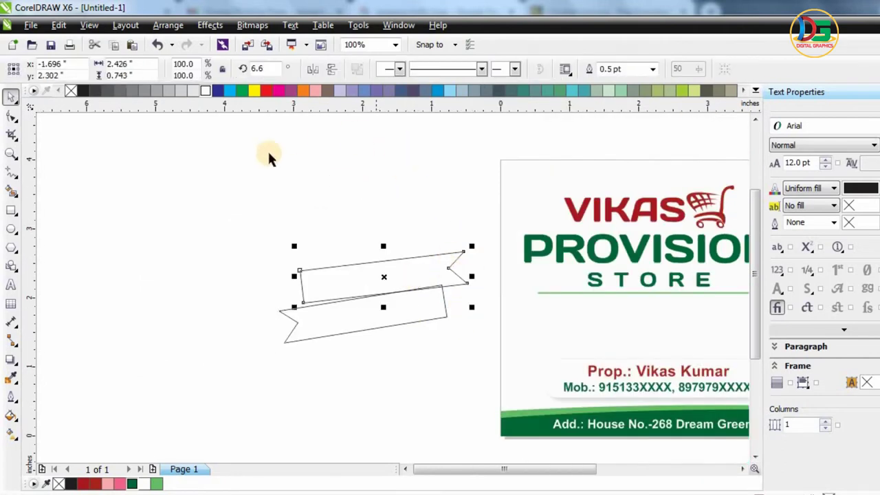
pyautogui.click(95, 484)
pyautogui.click(360, 310)
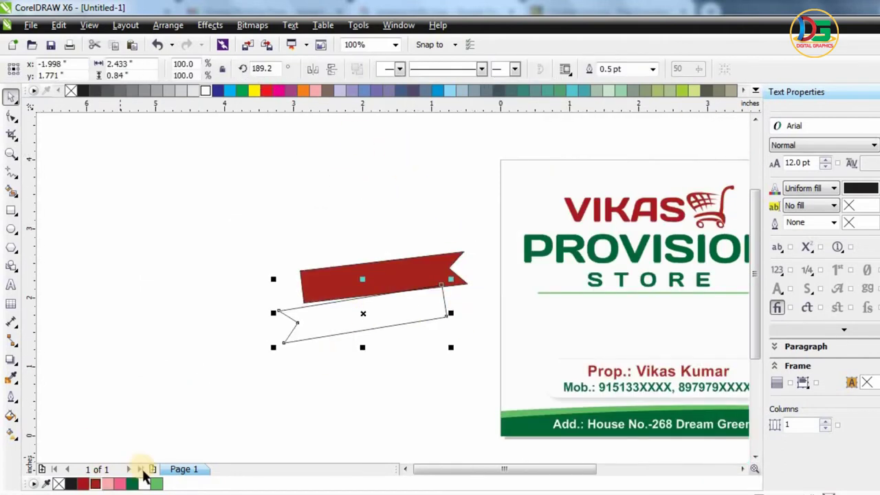
pyautogui.click(132, 484)
pyautogui.moveTo(168, 209); pyautogui.dragTo(462, 375)
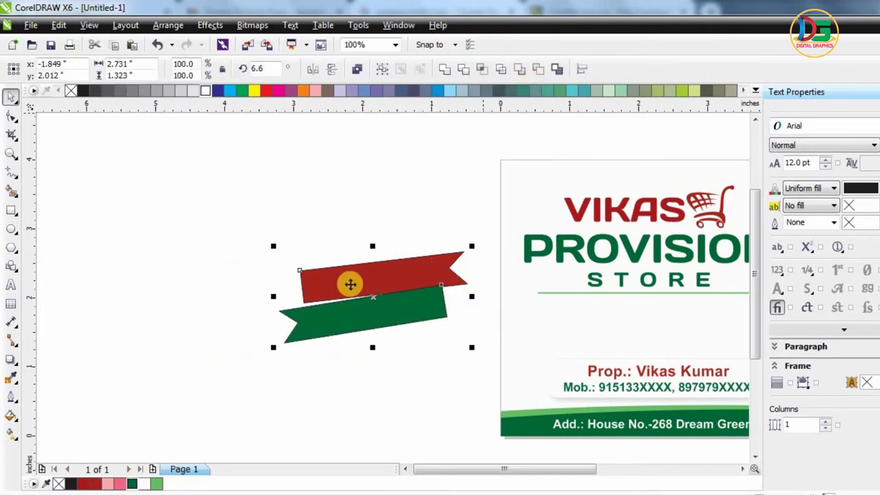
pyautogui.click(108, 245)
# - Bring the red ribbon in front and reposition it just above the green ribbon, aligned closer to it
pyautogui.scroll(2, 349, 291)
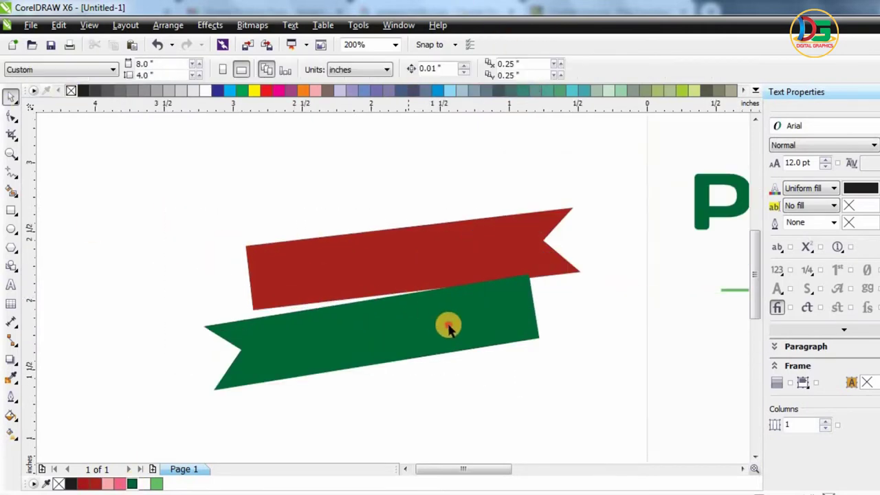
pyautogui.click(449, 325)
pyautogui.click(428, 275)
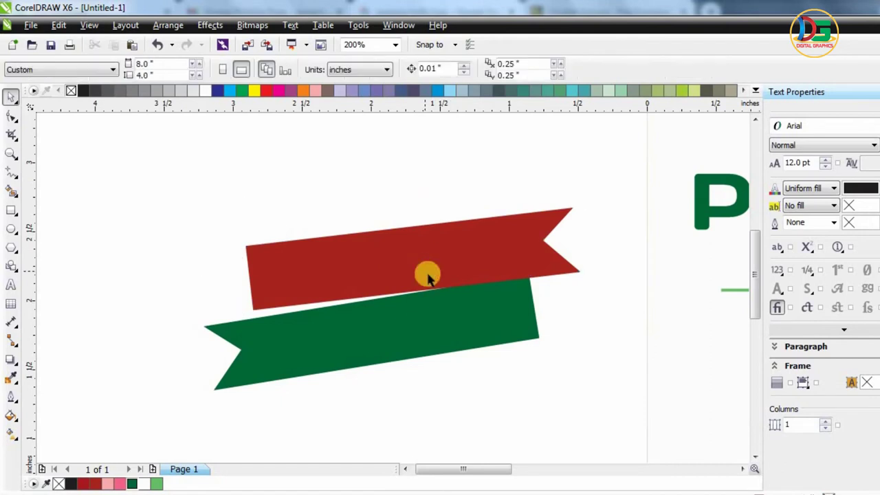
pyautogui.moveTo(428, 276); pyautogui.dragTo(382, 294)
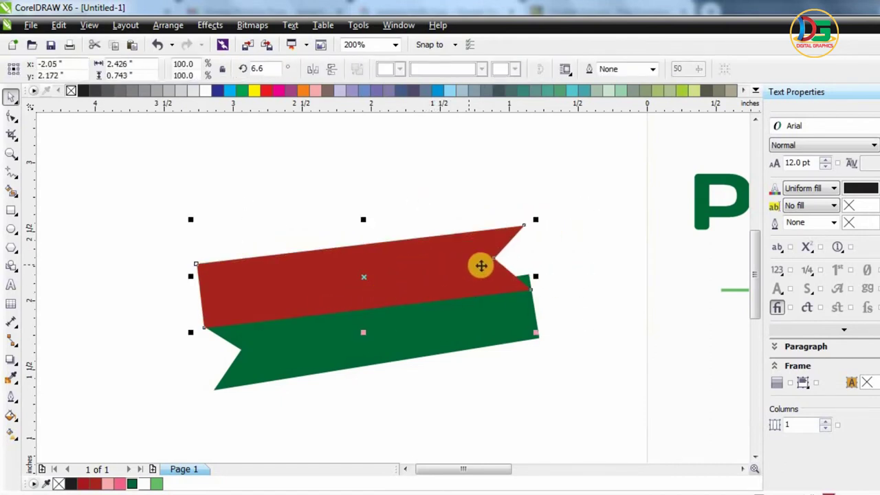
pyautogui.hotkey('ctrl', 'z')
pyautogui.moveTo(469, 269); pyautogui.dragTo(454, 249)
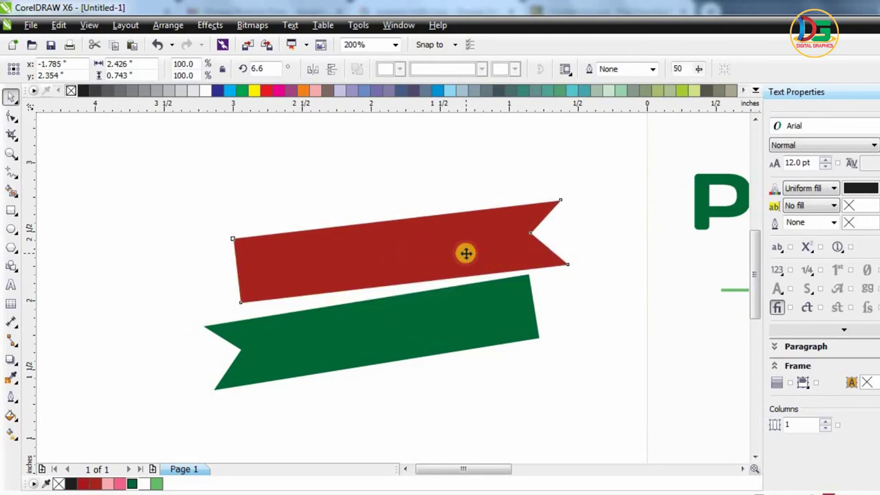
pyautogui.moveTo(474, 267); pyautogui.dragTo(473, 267)
# - Scale both ribbons together down to about 1.49 × 0.79 inches and undo their trial move onto the card
pyautogui.scroll(-1, 194, 199)
pyautogui.moveTo(163, 185); pyautogui.dragTo(401, 296)
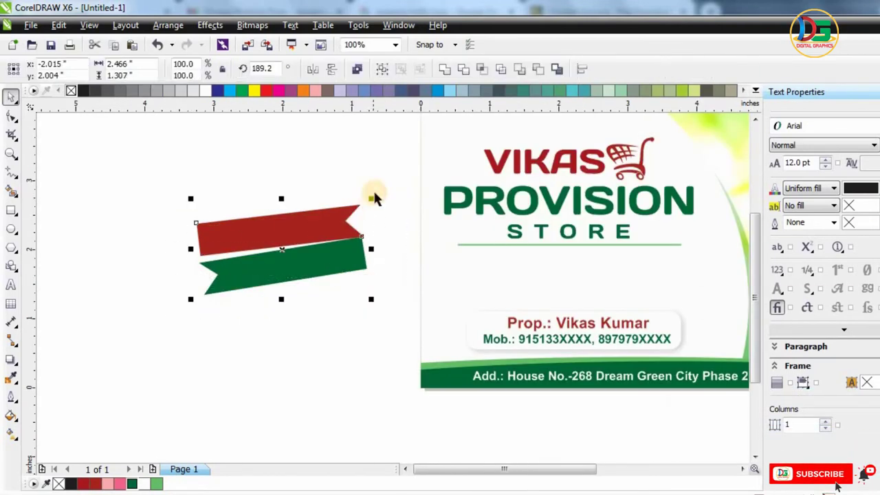
pyautogui.moveTo(373, 196); pyautogui.dragTo(638, 275)
pyautogui.scroll(2, 639, 275)
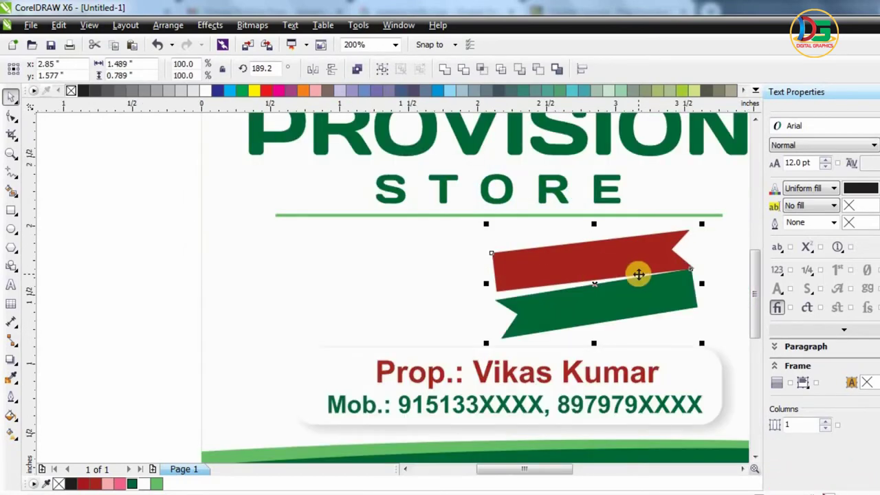
pyautogui.scroll(-2, 639, 275)
pyautogui.scroll(1, 559, 284)
pyautogui.hotkey('ctrl', 'z')
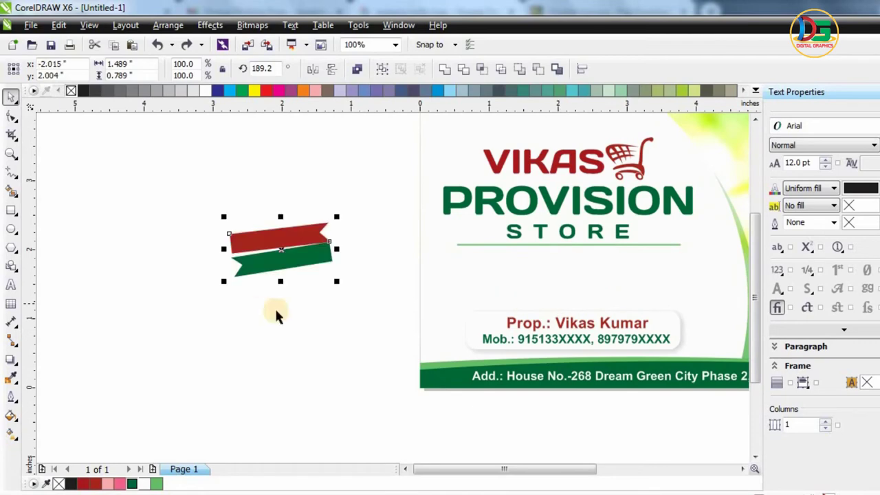
# - Replace the green ribbon with a copy of the red one, offset down and to the right, filled dark green
pyautogui.click(275, 314)
pyautogui.moveTo(300, 262); pyautogui.dragTo(314, 249)
pyautogui.scroll(1, 320, 250)
pyautogui.click(320, 70)
pyautogui.moveTo(381, 254)
pyautogui.mouseDown()
pyautogui.moveTo(349, 275)
pyautogui.moveTo(383, 257)
pyautogui.mouseUp()
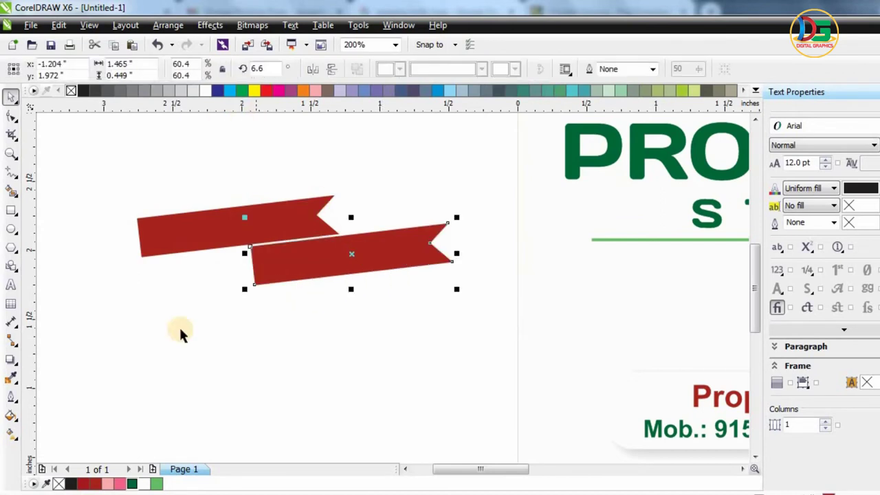
# - Extend the red ribbon's left end outward and pull its midpoint into a pointed arrow tip
pyautogui.click(241, 216)
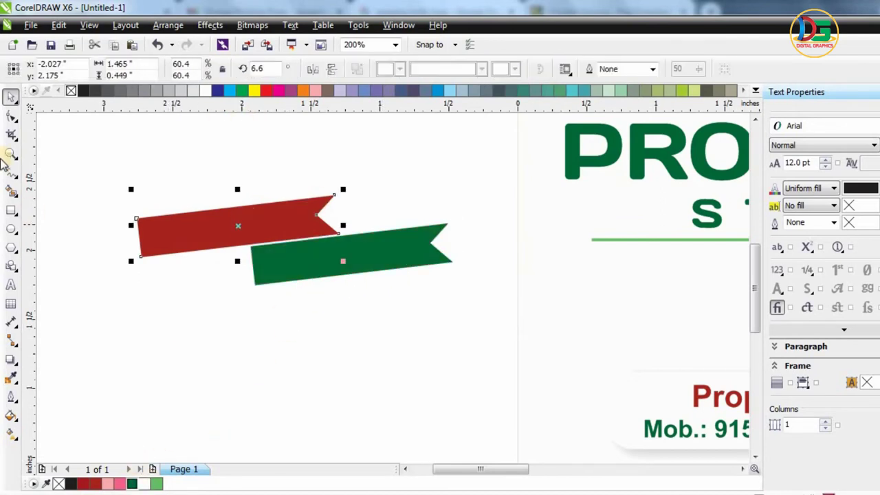
pyautogui.press('F10')
pyautogui.moveTo(138, 241); pyautogui.dragTo(98, 248)
pyautogui.hotkey('ctrl', 'z')
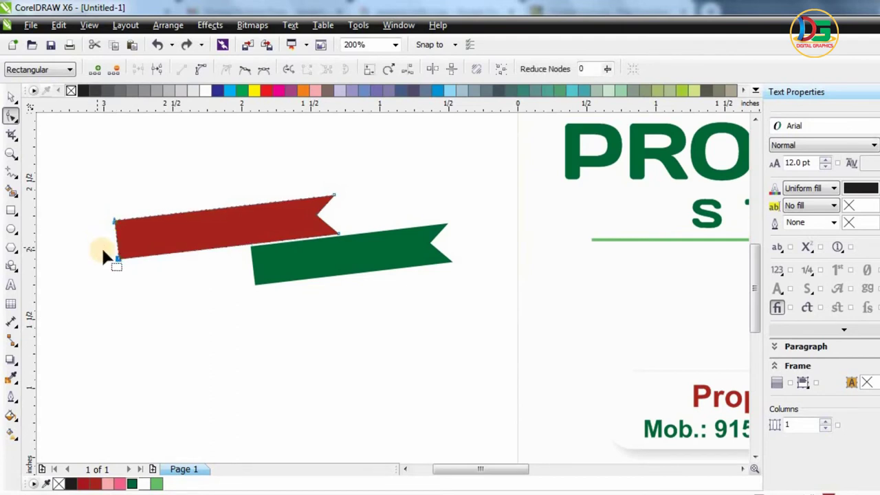
pyautogui.doubleClick(117, 240)
pyautogui.moveTo(94, 248); pyautogui.dragTo(93, 247)
pyautogui.click(10, 96)
# - Delete the green ribbon below the pointed red one
pyautogui.click(328, 277)
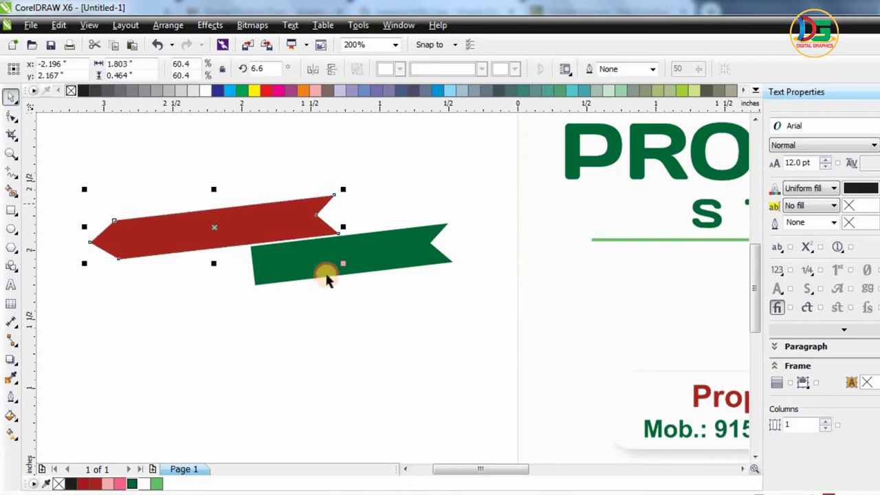
pyautogui.moveTo(328, 277); pyautogui.dragTo(319, 313)
pyautogui.press('Delete')
# - Duplicate the pointed red ribbon below itself, mirror the copy horizontally and rotate it to match the original's tilt
pyautogui.moveTo(278, 229); pyautogui.dragTo(282, 277)
pyautogui.click(312, 69)
pyautogui.click(299, 282)
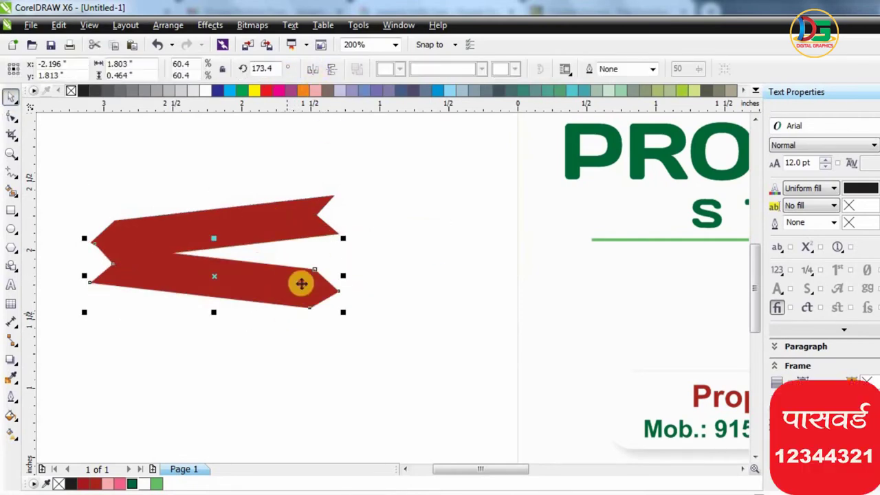
pyautogui.moveTo(344, 238); pyautogui.dragTo(338, 206)
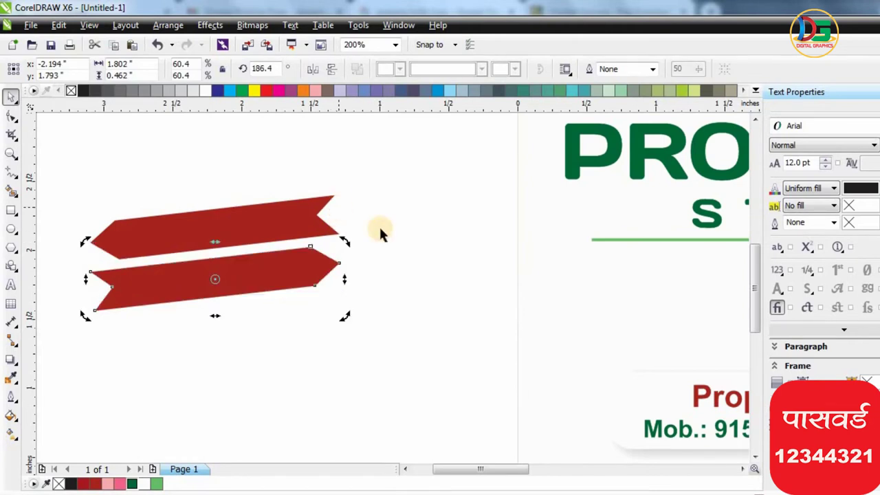
pyautogui.click(421, 248)
# - Offset the mirrored ribbon to the lower right of the red one and fill it dark green
pyautogui.moveTo(259, 271); pyautogui.dragTo(385, 251)
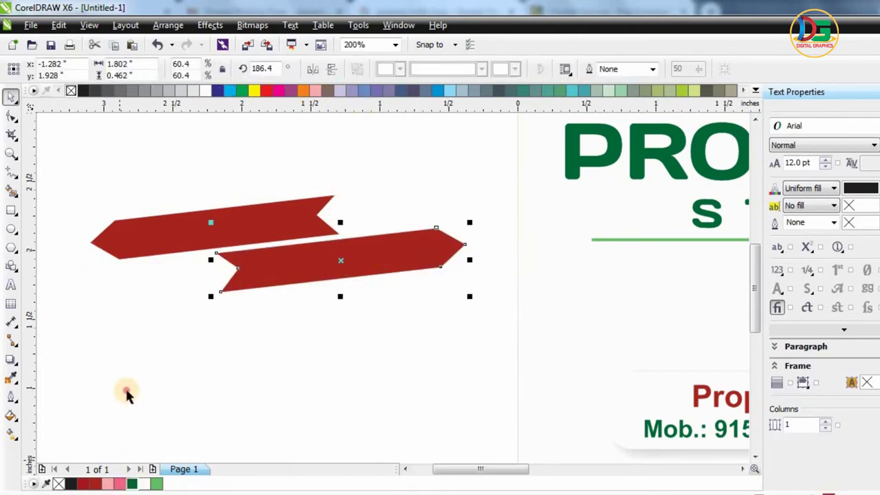
pyautogui.click(132, 484)
pyautogui.click(127, 390)
# - Move both ribbons together onto the card, between the line under STORE and the contact details box
pyautogui.moveTo(77, 193); pyautogui.dragTo(495, 324)
pyautogui.moveTo(364, 241); pyautogui.dragTo(605, 320)
pyautogui.scroll(-1, 451, 317)
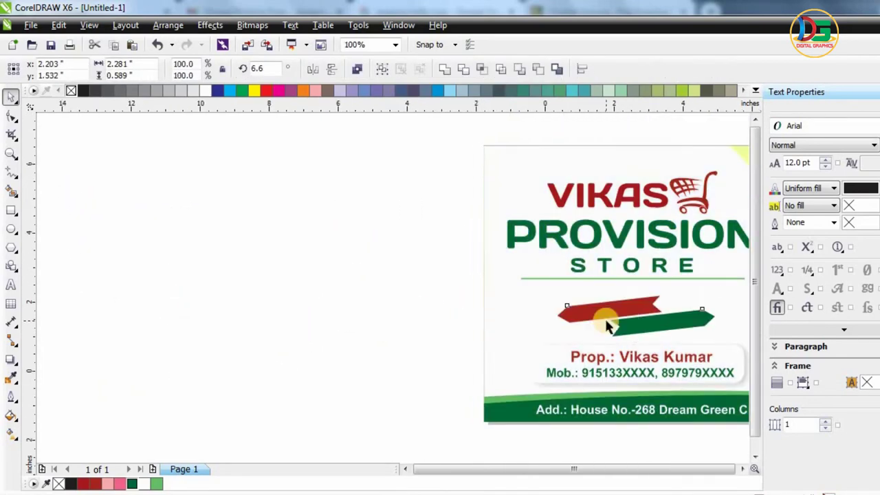
pyautogui.scroll(-2, 605, 321)
pyautogui.scroll(2, 698, 318)
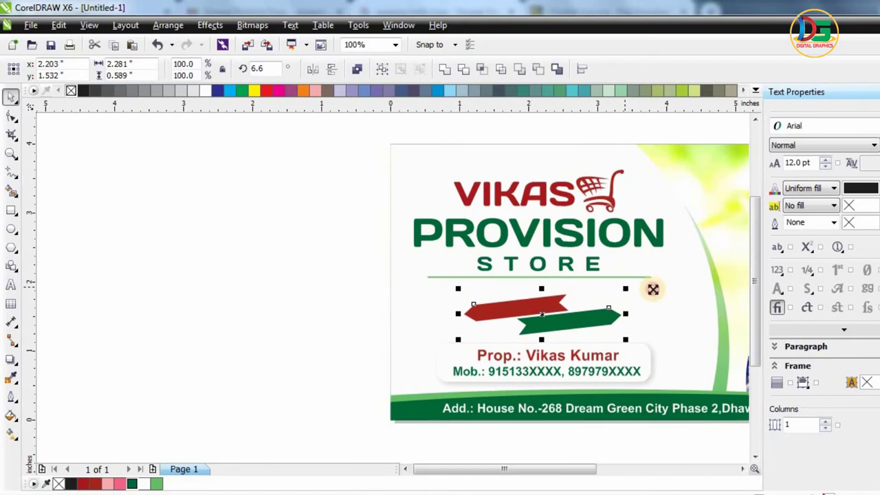
pyautogui.click(301, 318)
# - Move the "Free Home Delivery" text nearer the card and extend its wording to "Free & Fast Home Delivery"
pyautogui.scroll(-2, 451, 334)
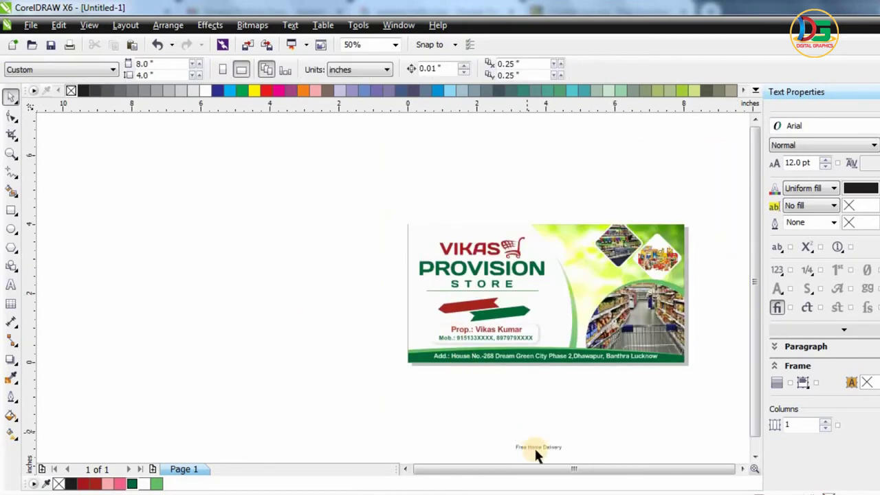
pyautogui.moveTo(536, 451); pyautogui.dragTo(499, 397)
pyautogui.scroll(6, 499, 398)
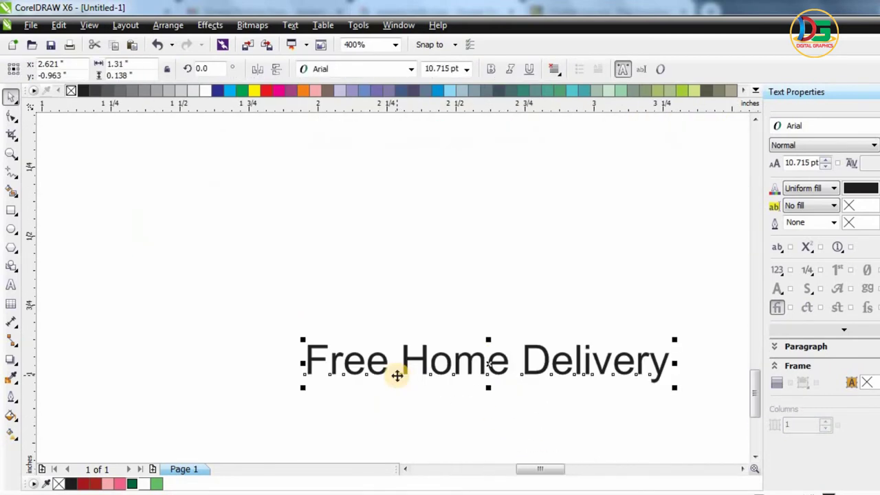
pyautogui.press('F8')
pyautogui.click(405, 364)
pyautogui.write('& Fast')
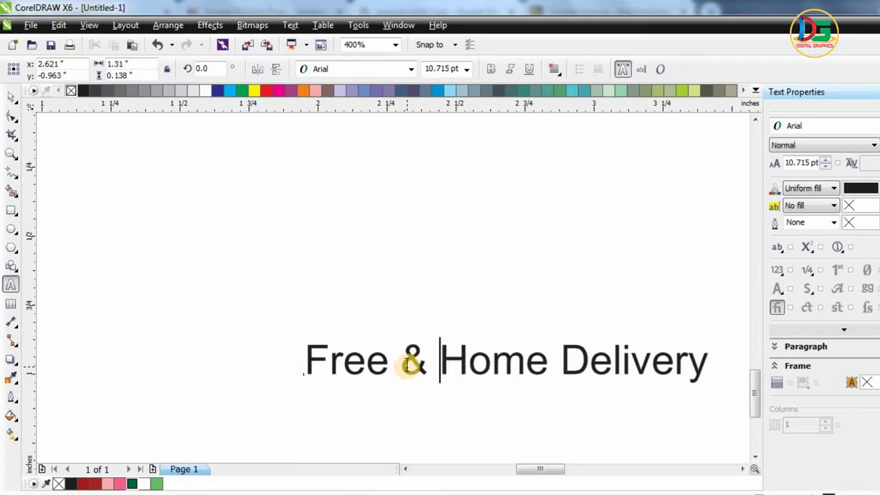
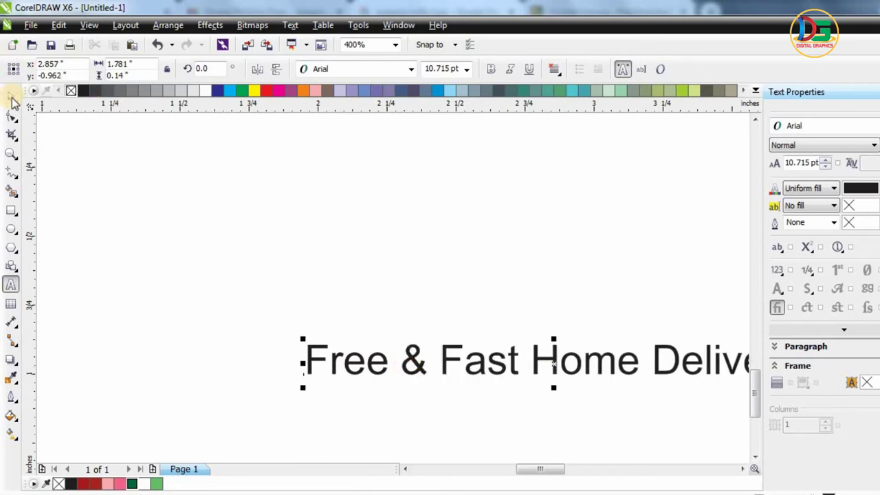
# - Set the delivery text's font to Copperplate Gothic Bold
pyautogui.click(13, 100)
pyautogui.click(375, 68)
pyautogui.click(383, 112)
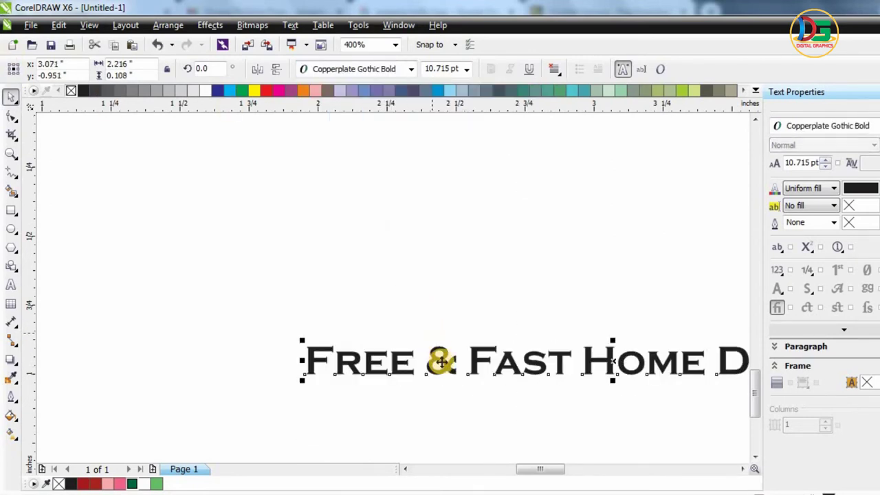
# - Move the delivery text over the two ribbons and bring it to the front
pyautogui.scroll(-1, 441, 362)
pyautogui.moveTo(458, 362); pyautogui.dragTo(433, 150)
pyautogui.scroll(-1, 448, 247)
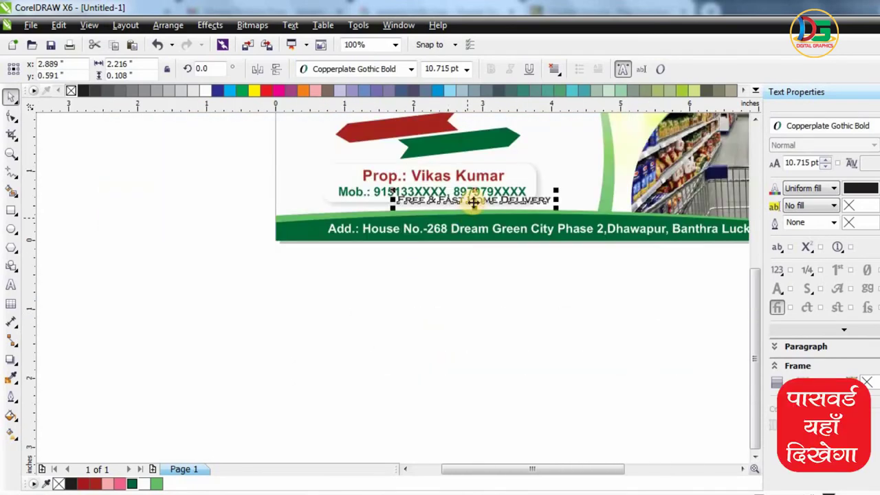
pyautogui.moveTo(473, 200); pyautogui.dragTo(418, 130)
pyautogui.scroll(2, 458, 199)
pyautogui.scroll(-1, 460, 203)
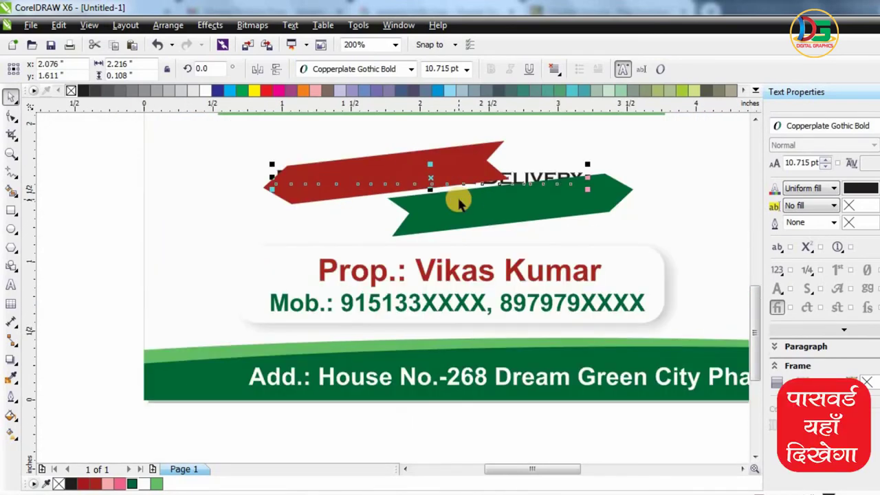
pyautogui.hotkey('shift', 'pageup')
pyautogui.scroll(-1, 374, 181)
pyautogui.scroll(2, 393, 183)
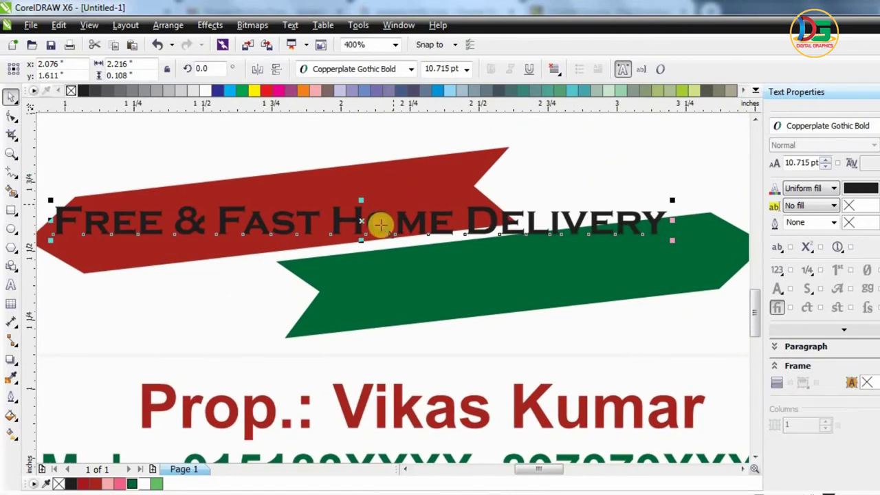
# - Cut "Home Delivery" out of the text so that only "Free & Fast" remains
pyautogui.doubleClick(330, 220)
pyautogui.moveTo(330, 220); pyautogui.dragTo(689, 215)
pyautogui.hotkey('ctrl', 'x')
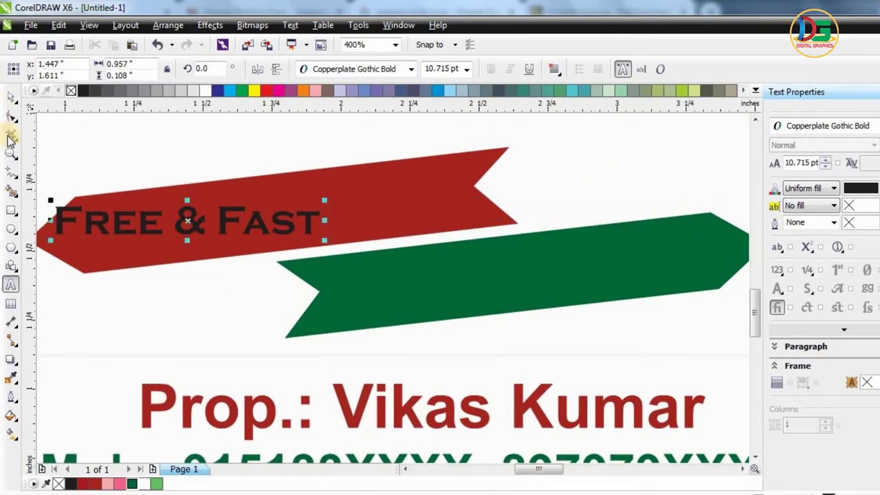
pyautogui.click(11, 96)
# - Enlarge the "Free & Fast" text to about 15.4 pt and rotate it about 6.5 degrees to follow the ribbon
pyautogui.moveTo(326, 199); pyautogui.dragTo(406, 164)
pyautogui.scroll(-1, 375, 200)
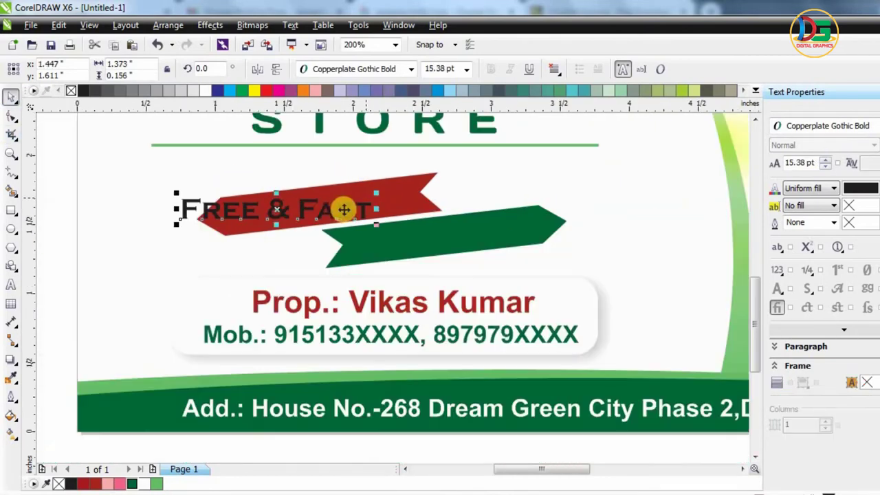
pyautogui.click(341, 209)
pyautogui.moveTo(379, 191)
pyautogui.mouseDown()
pyautogui.moveTo(379, 169)
pyautogui.moveTo(388, 180)
pyautogui.mouseUp()
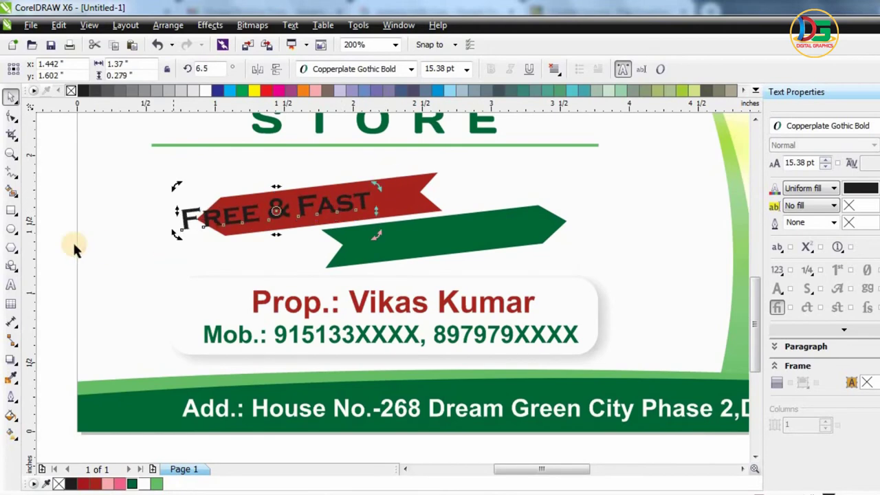
pyautogui.click(73, 248)
# - Place "Free & Fast" on the red ribbon in white and put a copy of it on the green ribbon
pyautogui.moveTo(302, 202); pyautogui.dragTo(478, 229)
pyautogui.click(203, 90)
pyautogui.click(59, 255)
# - Replace the wording of the copy on the green ribbon with the cut text "Home Delivery"
pyautogui.hotkey('ctrl', 'a')
pyautogui.hotkey('ctrl', 'v')
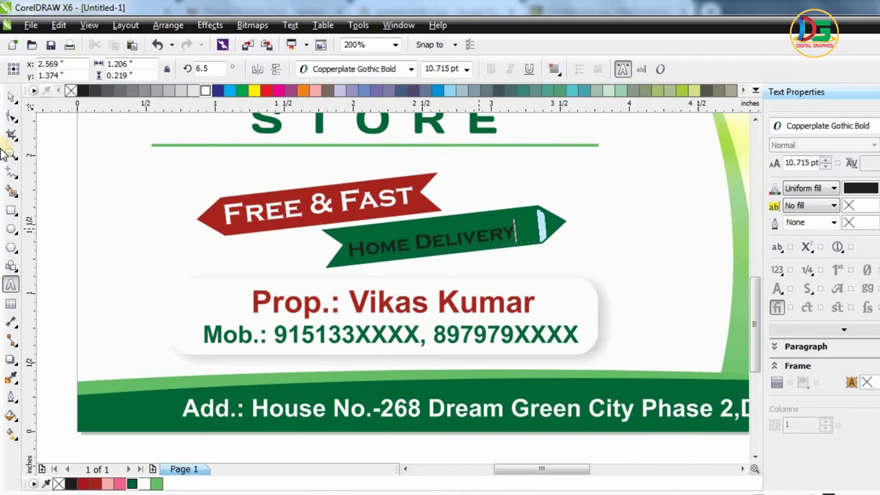
pyautogui.click(14, 101)
# - Enlarge "Home Delivery" to about 14.8 pt, tilt it to 7.6 degrees within the green ribbon, and fill it white
pyautogui.moveTo(519, 221); pyautogui.dragTo(552, 205)
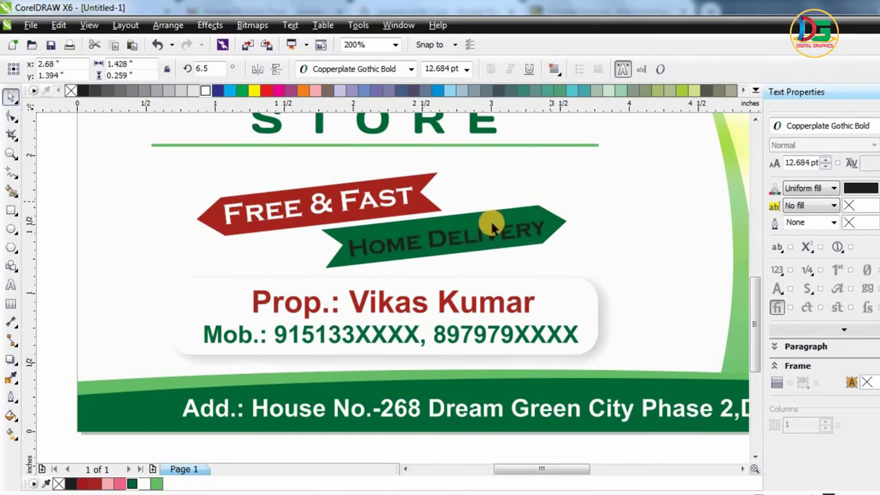
pyautogui.scroll(1, 448, 223)
pyautogui.moveTo(447, 212); pyautogui.dragTo(447, 200)
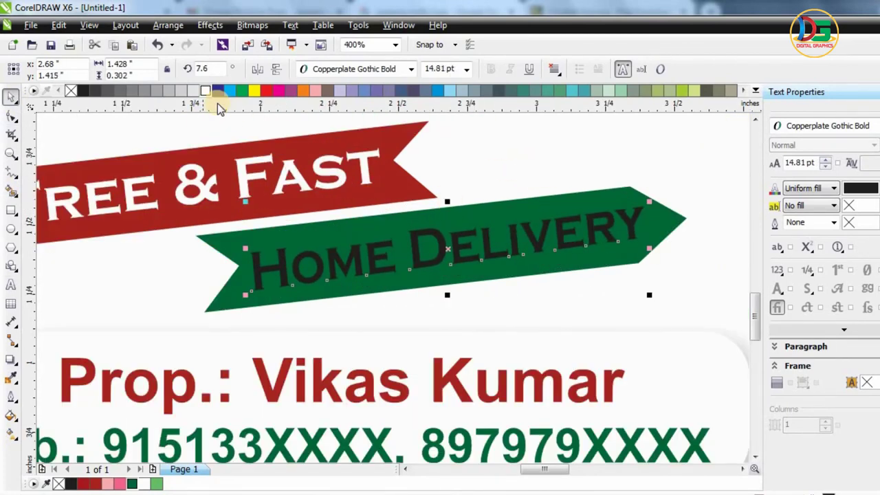
pyautogui.click(216, 91)
pyautogui.click(205, 90)
pyautogui.scroll(-3, 128, 282)
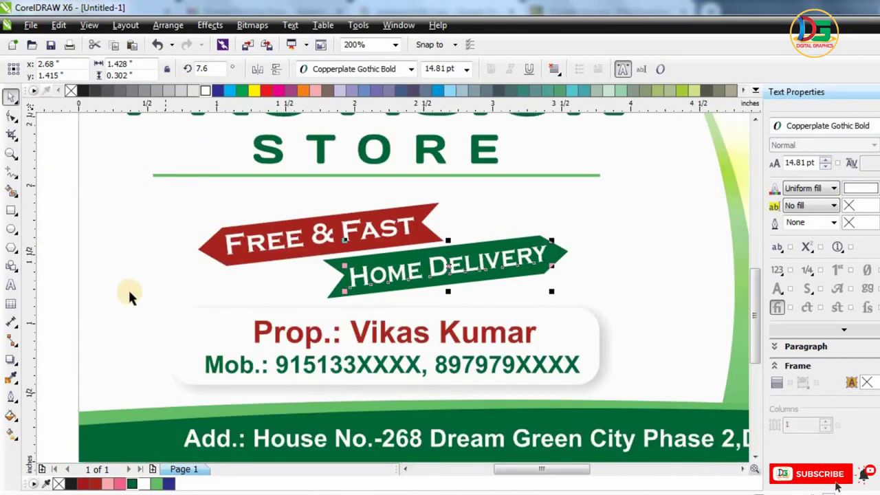
pyautogui.click(128, 268)
pyautogui.scroll(-2, 384, 320)
pyautogui.scroll(1, 393, 268)
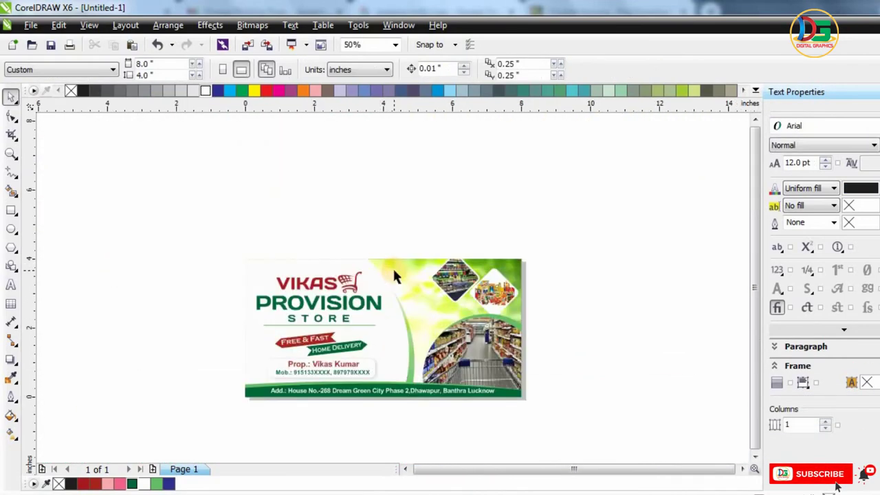
pyautogui.press('F4')
pyautogui.scroll(-2, 434, 265)
pyautogui.scroll(2, 360, 314)
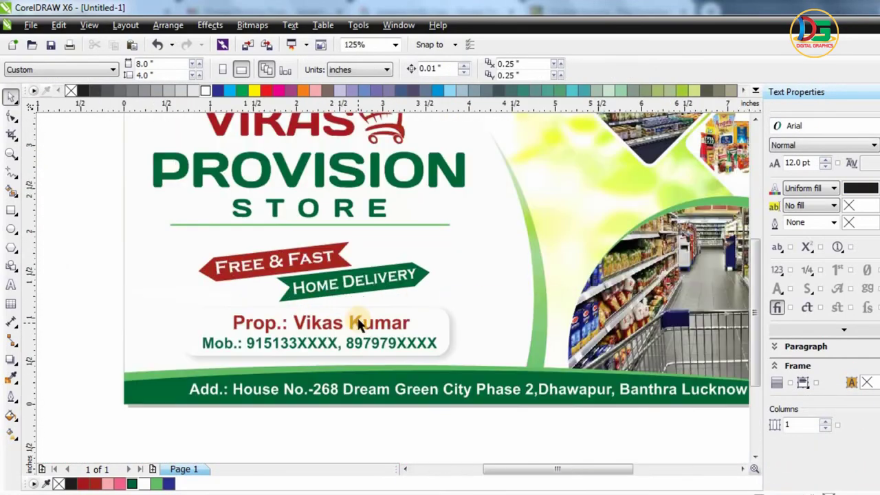
pyautogui.scroll(-2, 351, 313)
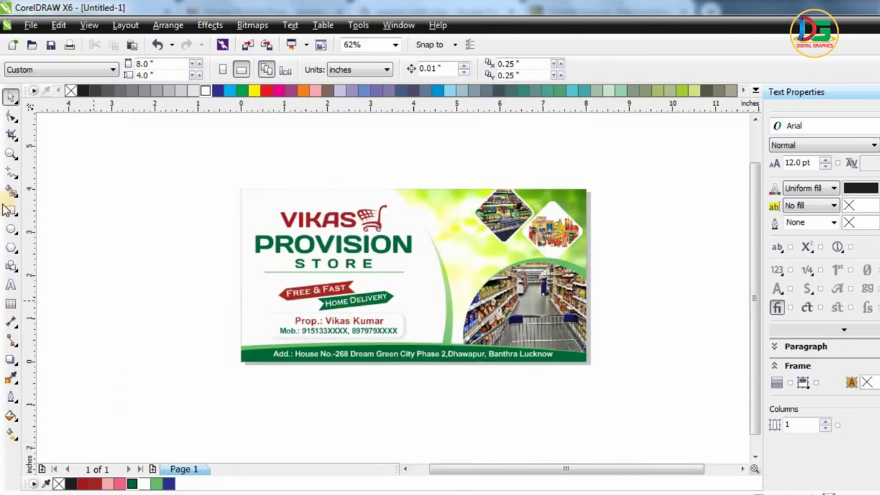
# - Draw a freehand S-shaped vertical curve about 1.01 × 4.62 in on the empty area left of the page
pyautogui.click(11, 177)
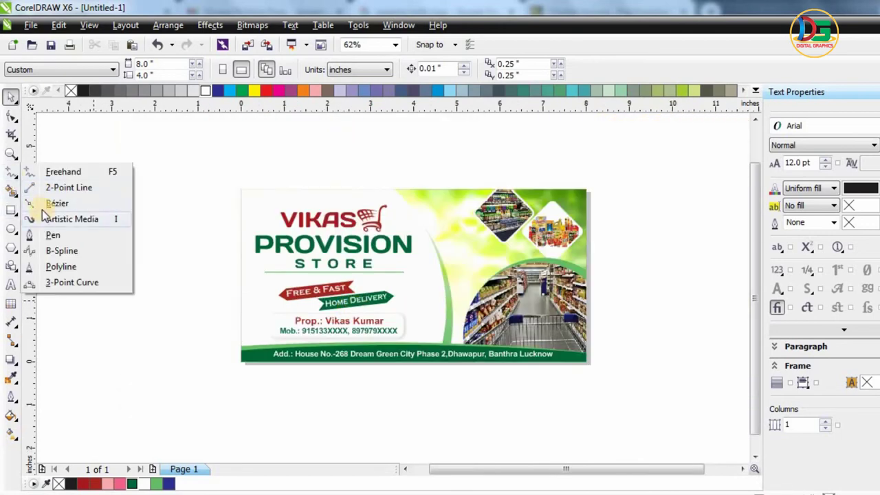
pyautogui.click(62, 172)
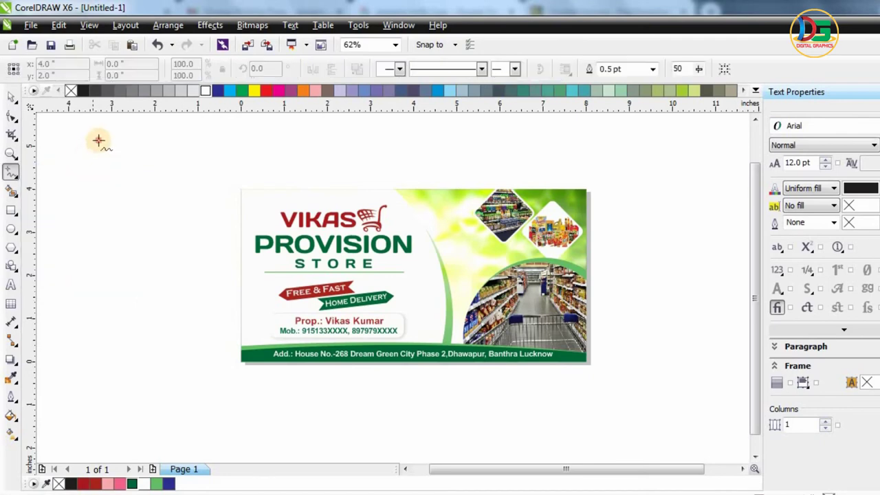
pyautogui.moveTo(99, 140)
pyautogui.mouseDown()
pyautogui.moveTo(162, 353)
pyautogui.moveTo(153, 384)
pyautogui.mouseUp()
pyautogui.hotkey('ctrl', 'z')
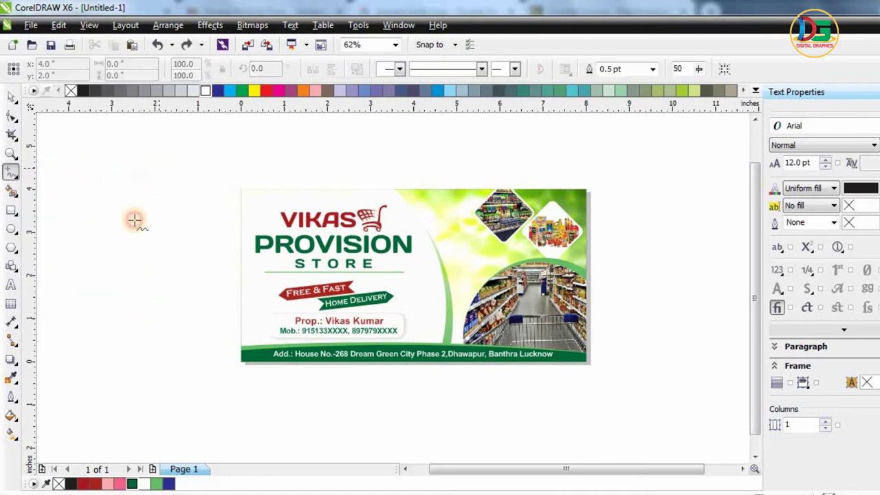
pyautogui.moveTo(141, 167); pyautogui.dragTo(128, 373)
pyautogui.hotkey('ctrl', 'z')
pyautogui.moveTo(155, 159); pyautogui.dragTo(139, 358)
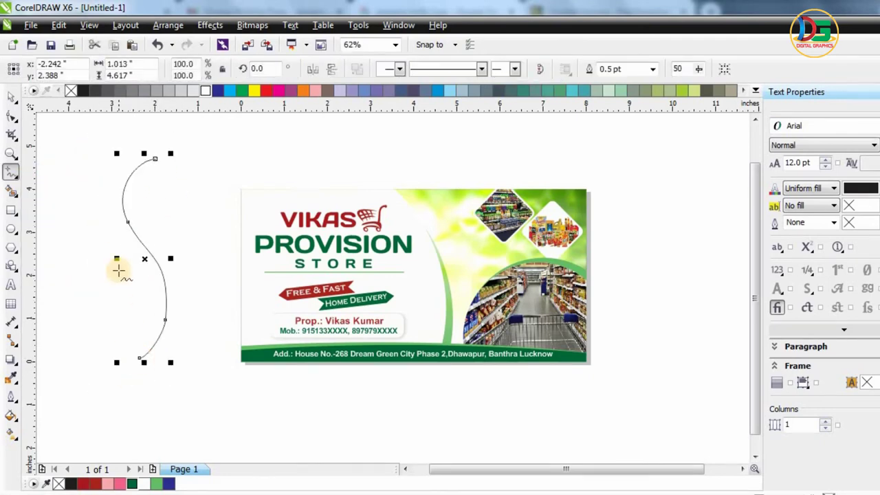
# - Stretch the curve's upper end upward to an overall height of about 5.17 in and make all its nodes symmetrical
pyautogui.click(11, 117)
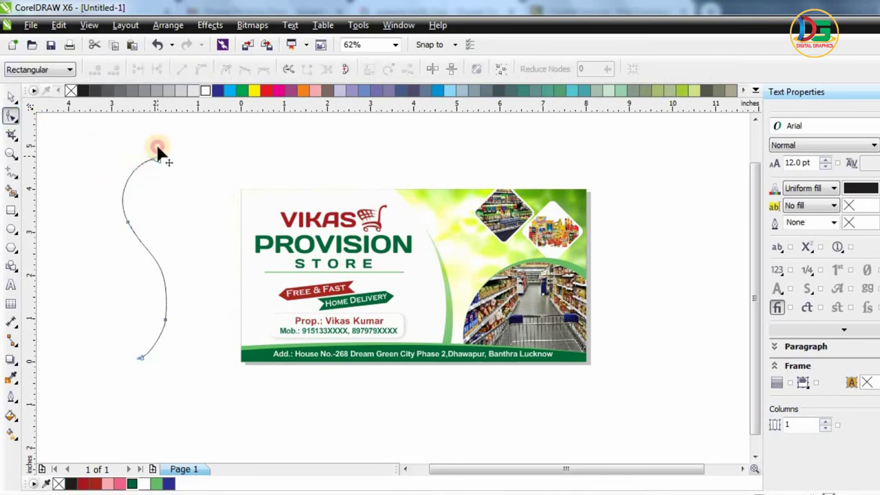
pyautogui.moveTo(158, 148); pyautogui.dragTo(154, 134)
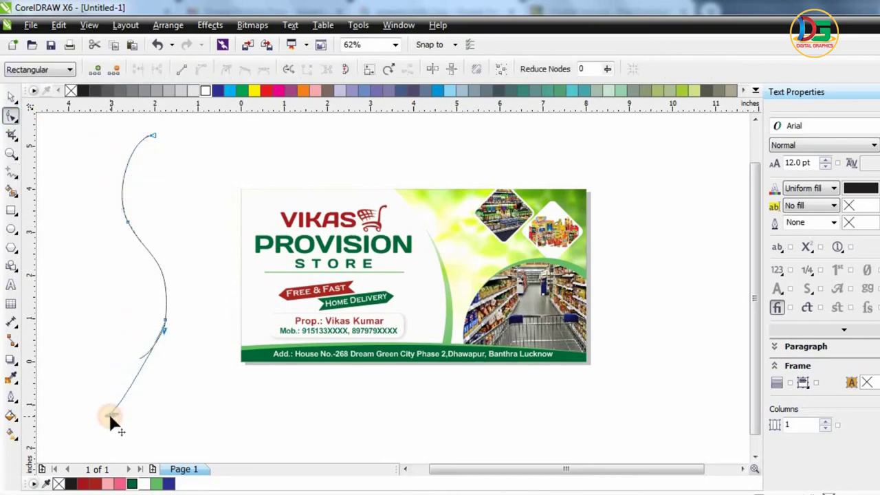
pyautogui.hotkey('ctrl', 'z')
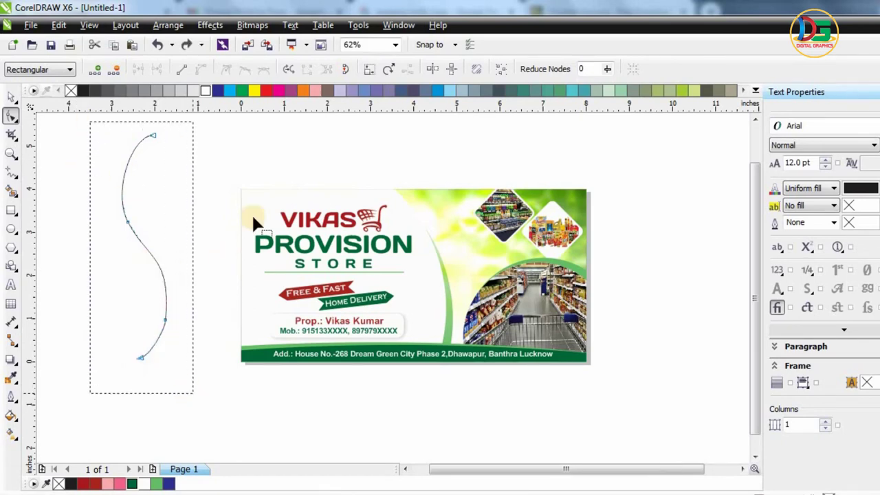
pyautogui.moveTo(90, 121); pyautogui.dragTo(193, 394)
pyautogui.click(265, 70)
pyautogui.click(12, 92)
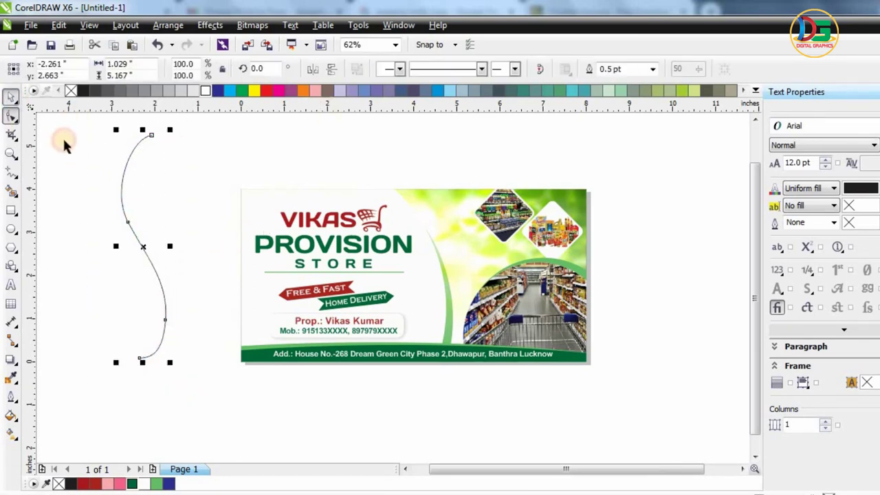
# - Give the curve a very light grey outline and set a second copy, outlined in darker grey, about 3 in away horizontally
pyautogui.rightClick(194, 91)
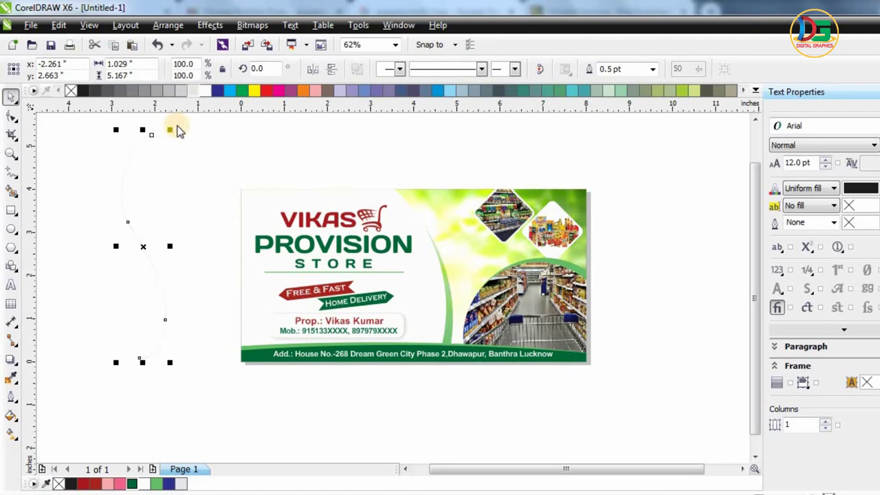
pyautogui.click(158, 186)
pyautogui.moveTo(130, 233); pyautogui.dragTo(201, 231)
pyautogui.click(166, 92)
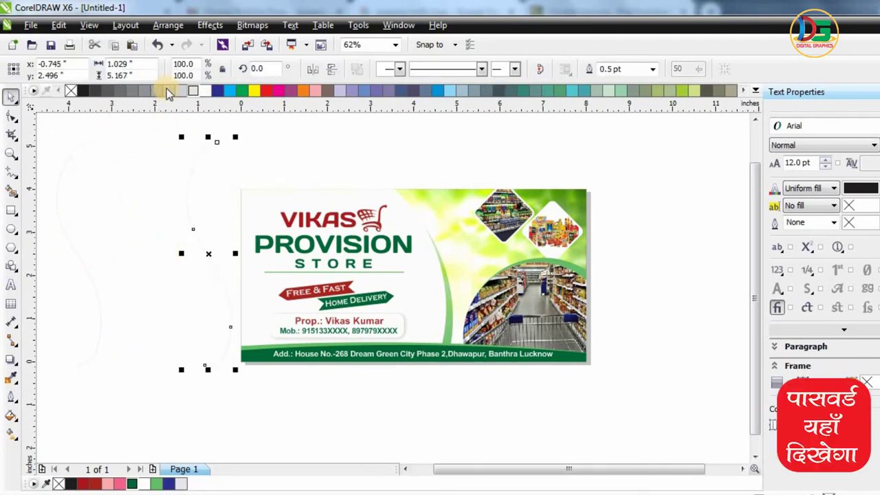
pyautogui.click(167, 91)
# - Blend the very light grey curve into the darker grey one to form a band of wavy lines
pyautogui.click(69, 230)
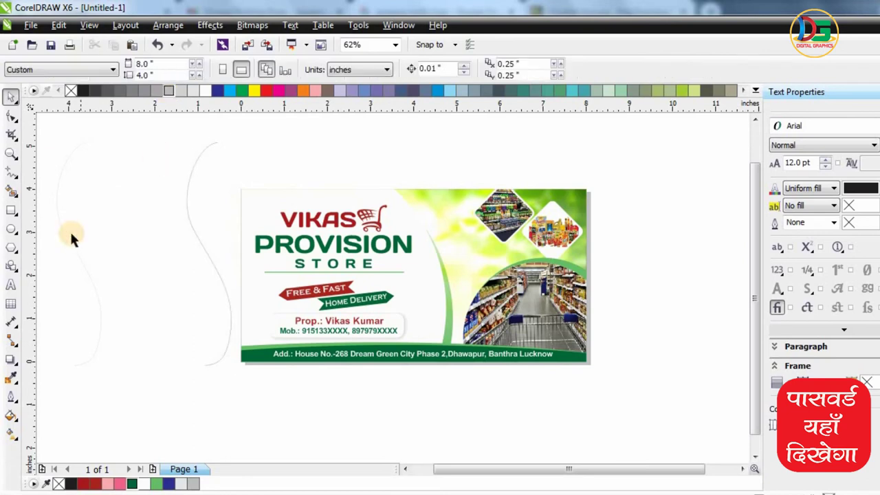
pyautogui.keyDown('shift'); pyautogui.click(188, 222); pyautogui.keyUp('shift')
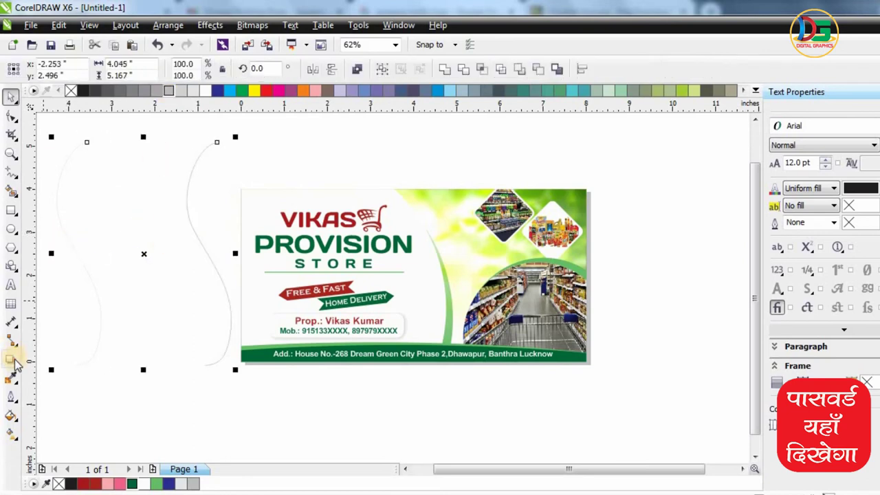
pyautogui.click(11, 359)
pyautogui.click(29, 359)
pyautogui.moveTo(77, 252); pyautogui.dragTo(202, 246)
pyautogui.scroll(2, 93, 208)
pyautogui.scroll(-1, 244, 157)
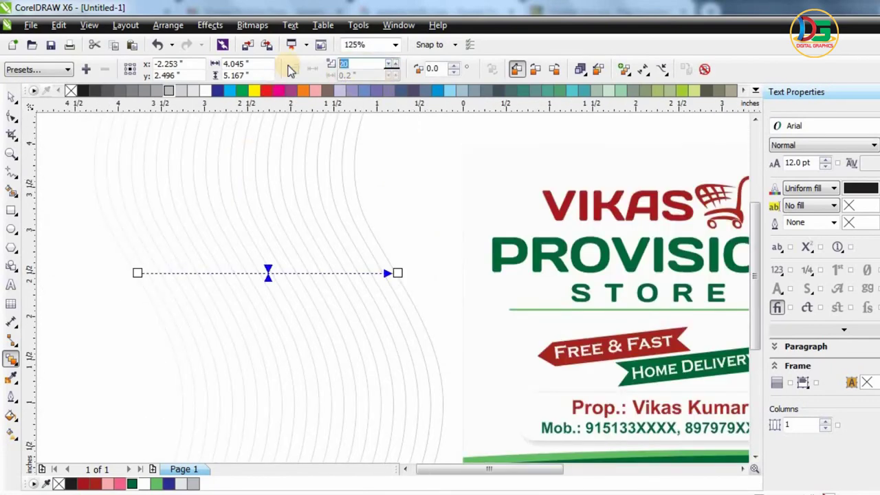
# - Set the blend to 80 steps and use the clockwise colour blend
pyautogui.write('50')
pyautogui.press('Return')
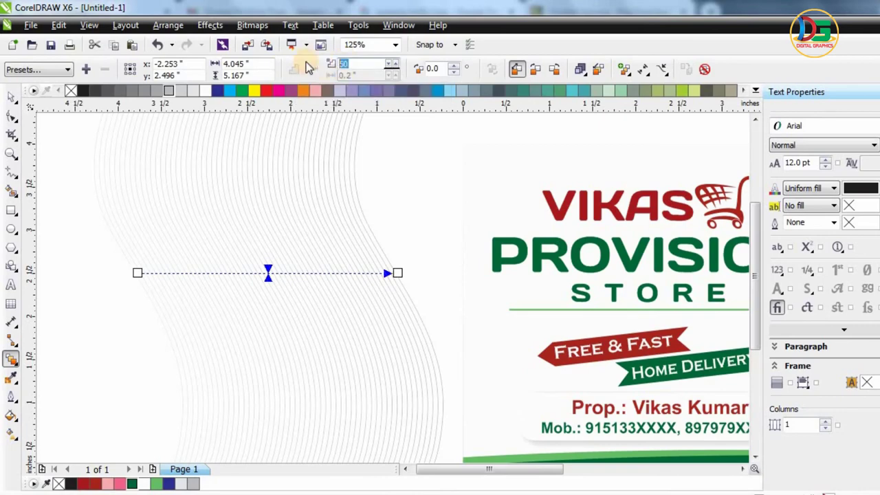
pyautogui.write('80')
pyautogui.press('Return')
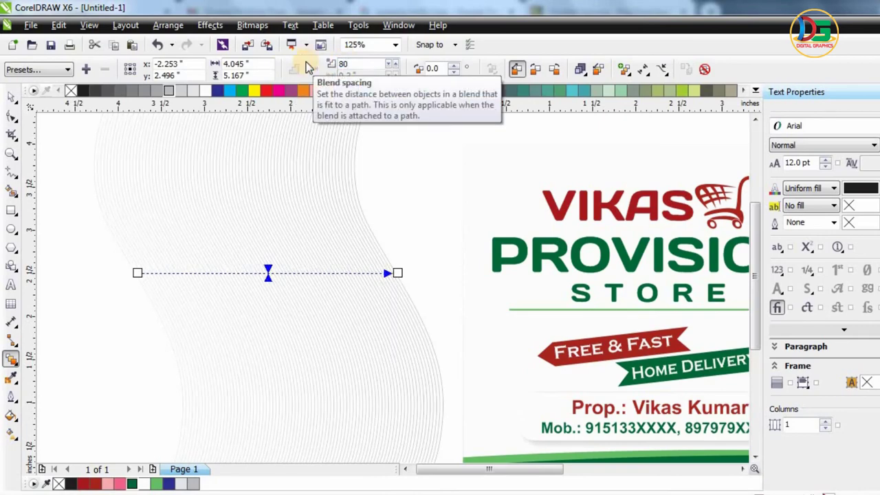
pyautogui.click(540, 73)
pyautogui.press('space')
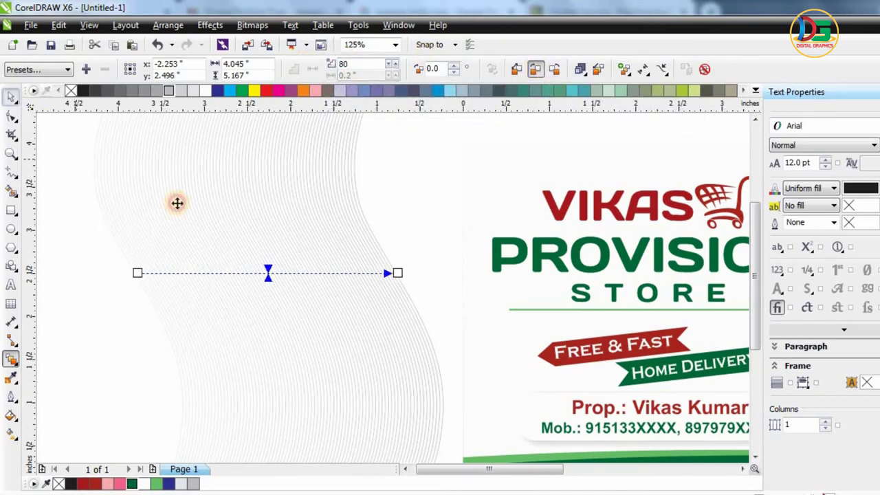
# - Move the wavy-line blend over the page's left edge and place it inside the layout's PowerClip frame
pyautogui.scroll(-2, 340, 237)
pyautogui.click(344, 190)
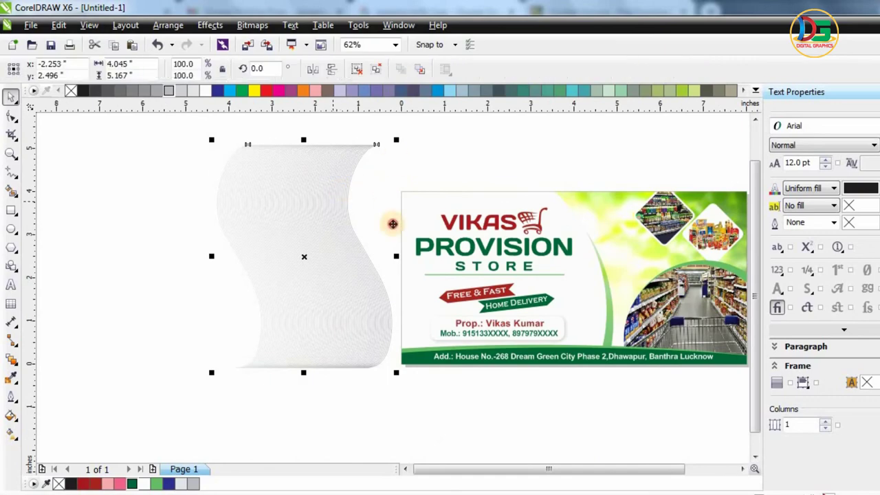
pyautogui.moveTo(392, 224); pyautogui.dragTo(452, 245)
pyautogui.scroll(1, 404, 238)
pyautogui.scroll(-2, 405, 238)
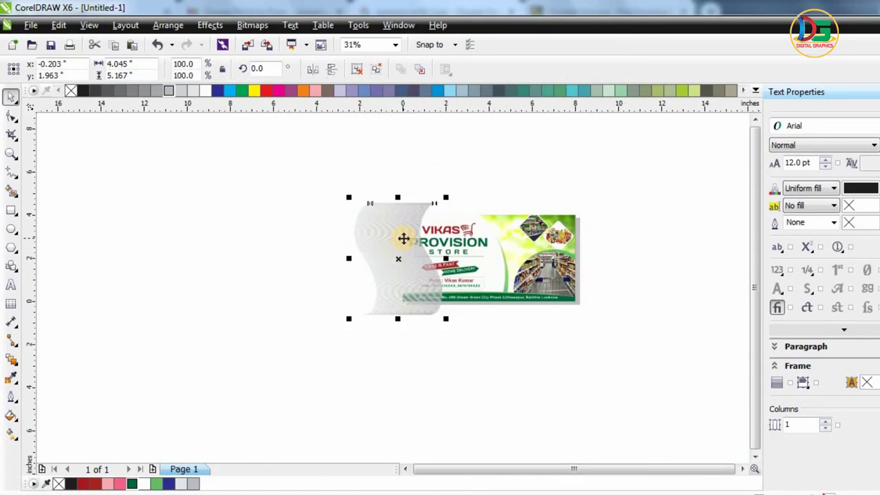
pyautogui.scroll(1, 405, 241)
pyautogui.rightClick(393, 240)
pyautogui.click(430, 9)
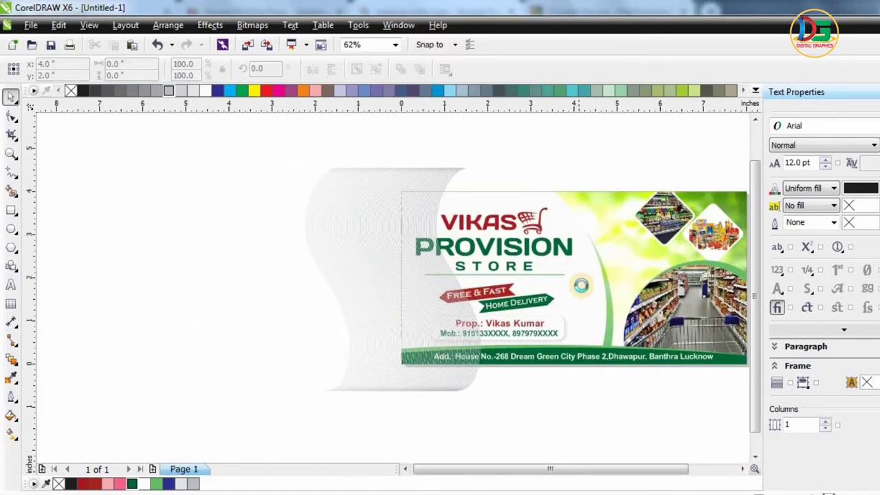
pyautogui.click(513, 330)
# - Edit the PowerClip contents, order the blend behind the green bottom ellipses but above the white circle, and finish editing
pyautogui.click(539, 387)
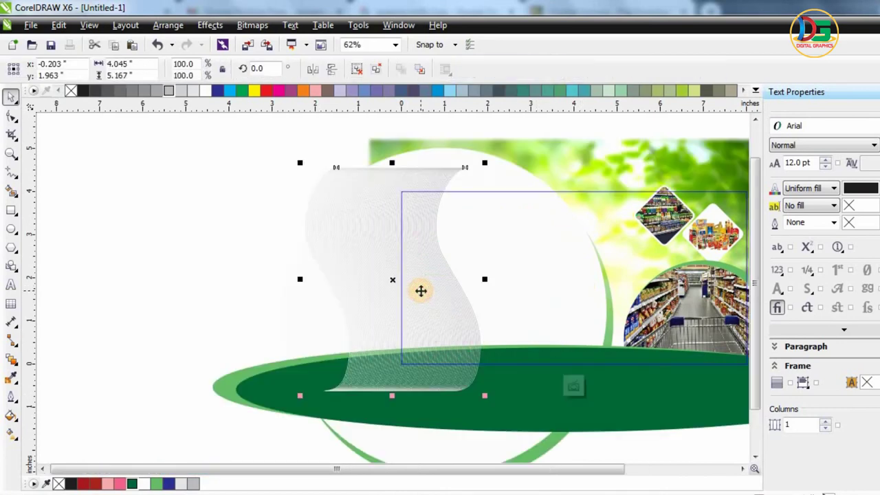
pyautogui.click(421, 294)
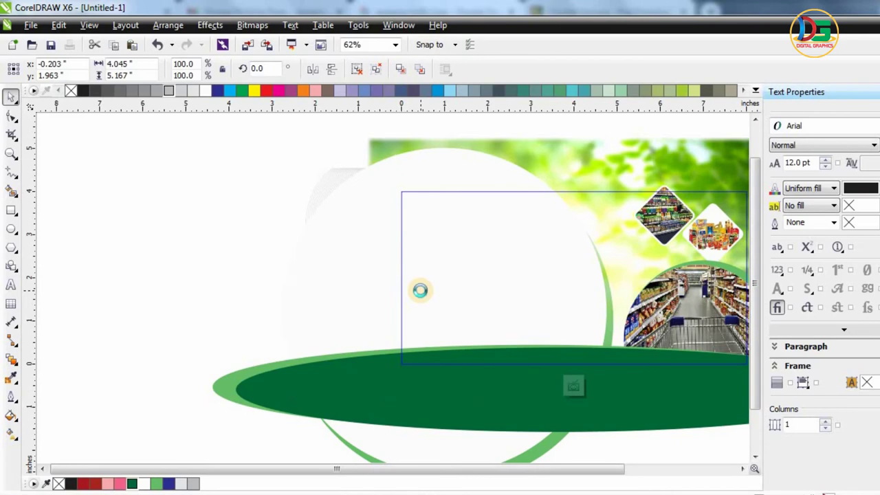
pyautogui.click(570, 397)
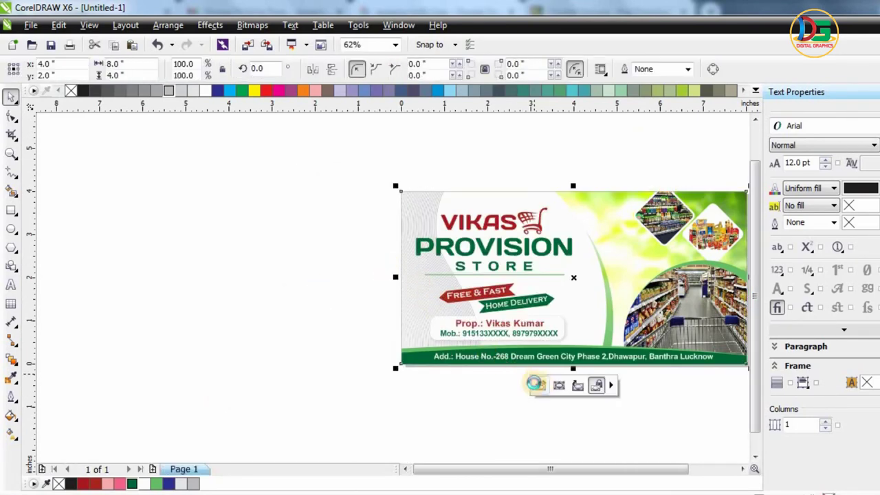
# - Shift the wavy-line blend about half an inch further left within the PowerClip frame and finish editing
pyautogui.click(421, 311)
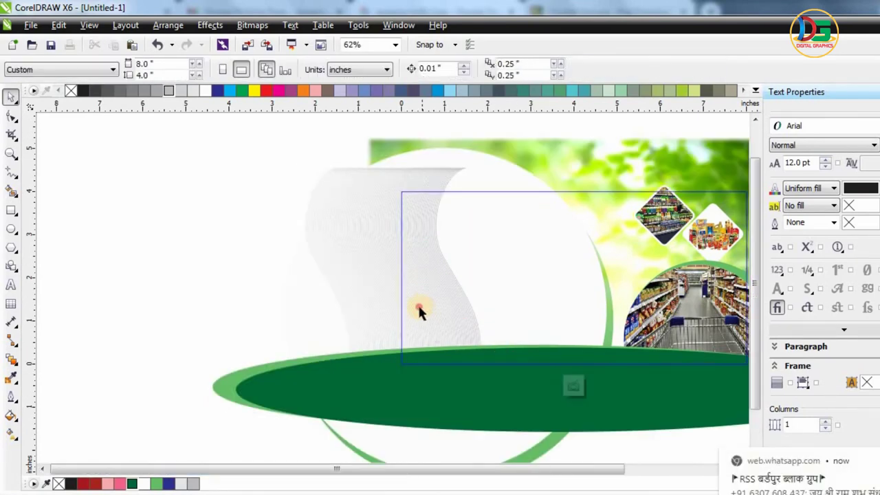
pyautogui.moveTo(421, 311)
pyautogui.mouseDown()
pyautogui.moveTo(406, 310)
pyautogui.moveTo(413, 313)
pyautogui.mouseUp()
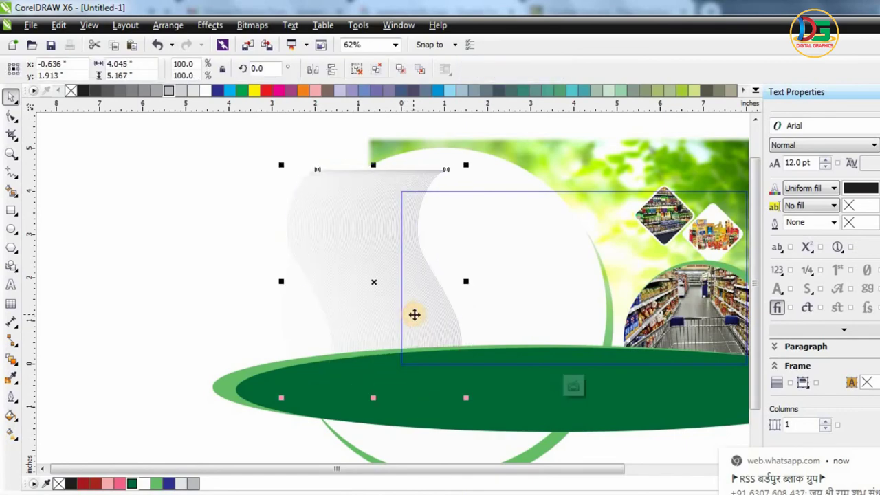
pyautogui.moveTo(431, 347); pyautogui.dragTo(426, 348)
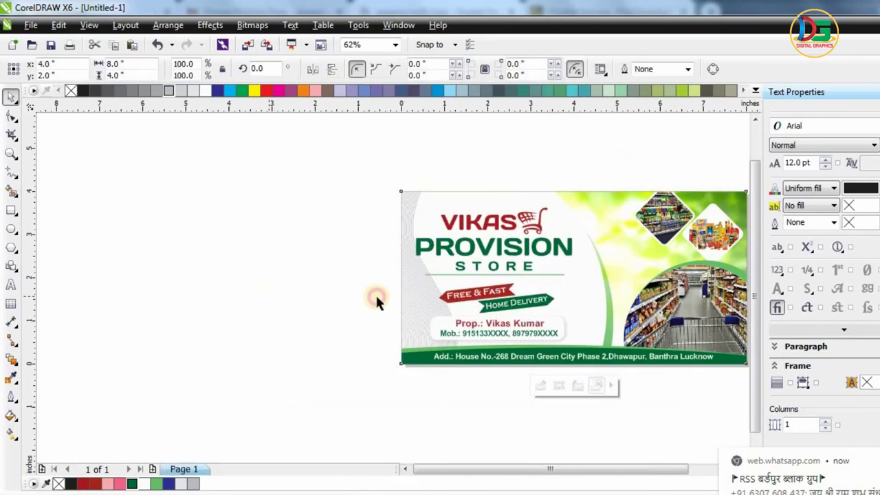
pyautogui.click(377, 297)
pyautogui.scroll(4, 343, 292)
pyautogui.scroll(-4, 343, 292)
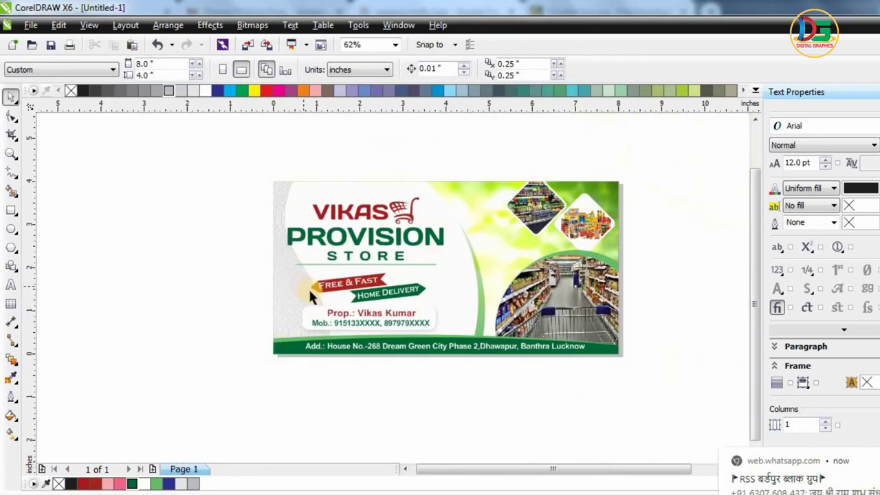
# - Inside the PowerClip frame, place a copy of the wavy-line blend at the page's right side, around X 8.7, Y 3.03 in
pyautogui.click(301, 313)
pyautogui.click(414, 373)
pyautogui.moveTo(300, 293); pyautogui.dragTo(706, 246)
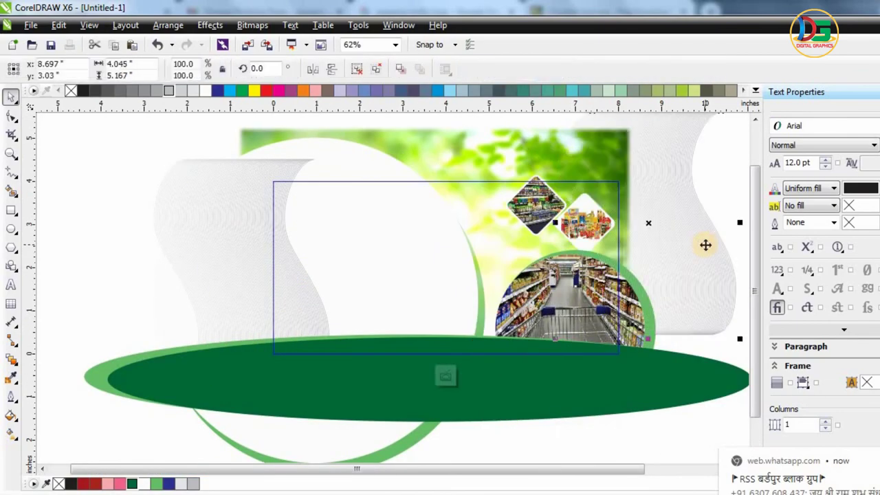
# - Colour the copied blend's lines light green and move it behind the photos to about X 6.68, Y 2.81 in
pyautogui.scroll(4, 614, 198)
pyautogui.scroll(1, 613, 198)
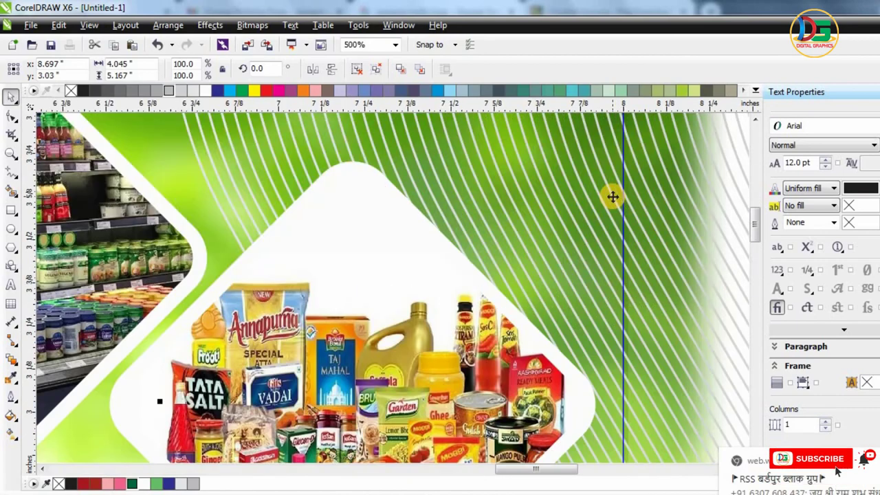
pyautogui.scroll(-2, 613, 197)
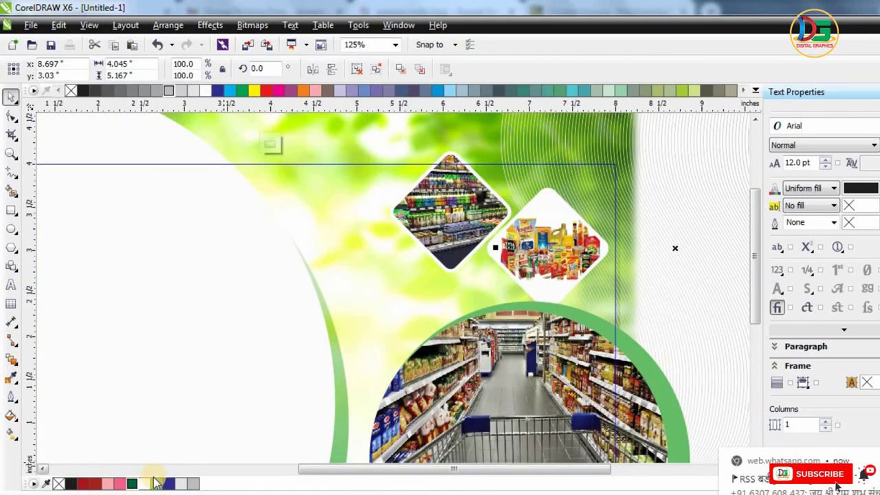
pyautogui.rightClick(157, 484)
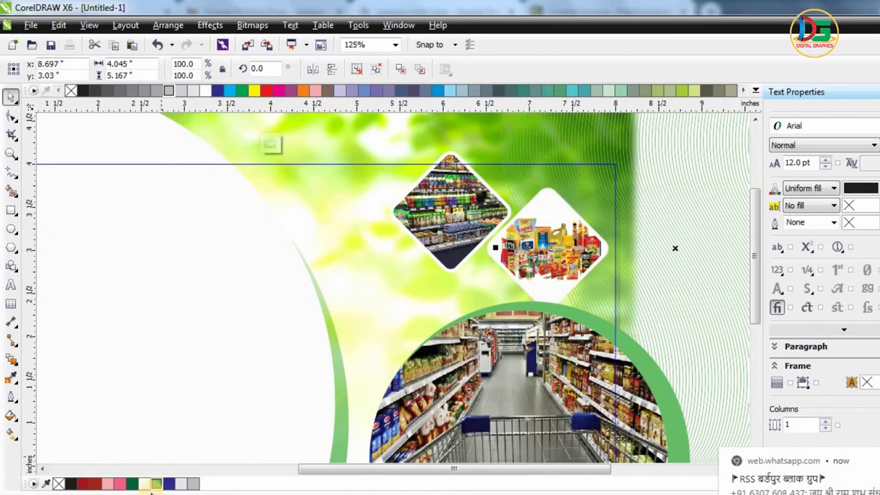
pyautogui.click(157, 484)
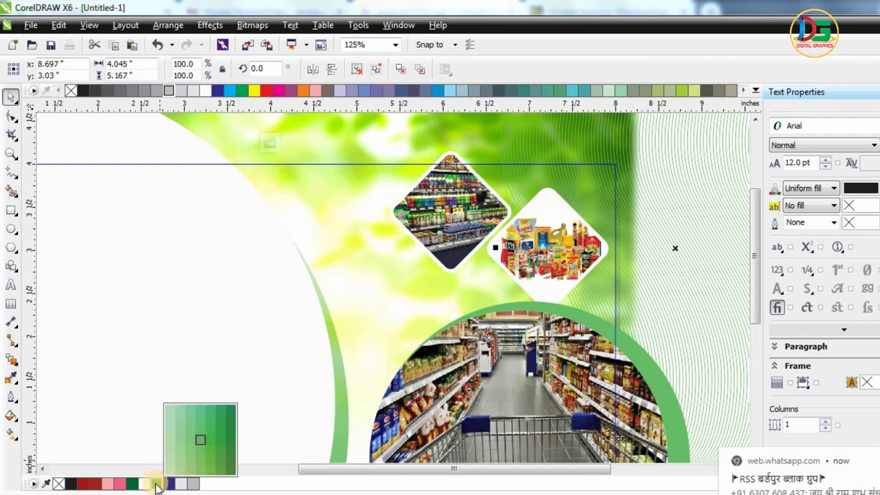
pyautogui.scroll(-2, 624, 230)
pyautogui.moveTo(649, 235)
pyautogui.mouseDown()
pyautogui.moveTo(564, 243)
pyautogui.moveTo(579, 244)
pyautogui.mouseUp()
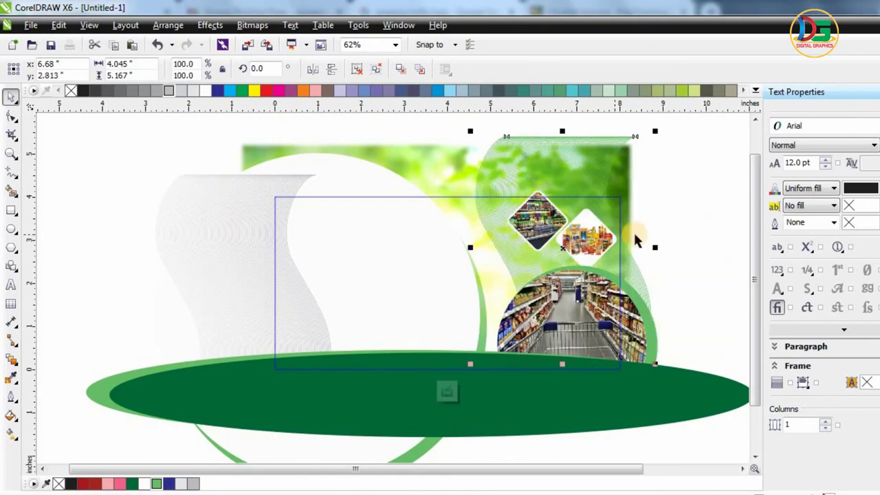
# - Move the green wavy-line blend to about X 7.01, Y 2.93 in and finish editing the PowerClip contents
pyautogui.moveTo(634, 261); pyautogui.dragTo(649, 257)
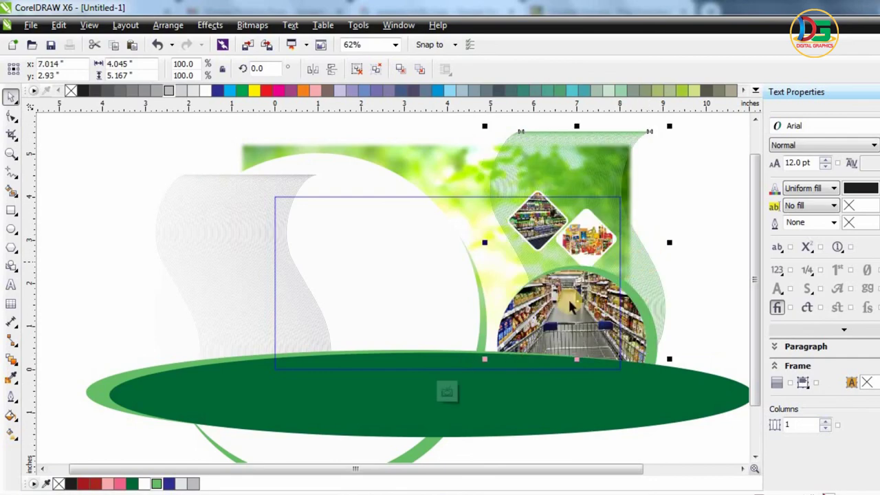
pyautogui.click(668, 261)
pyautogui.click(647, 270)
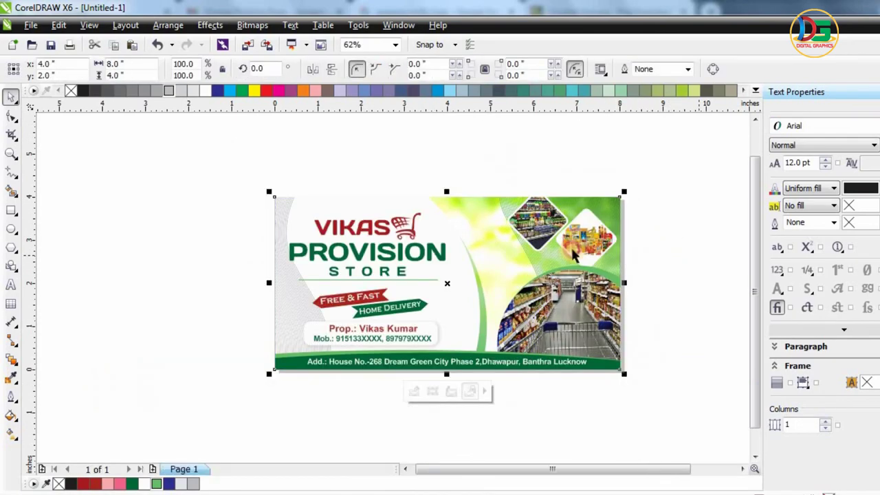
pyautogui.scroll(3, 551, 250)
pyautogui.scroll(-1, 552, 249)
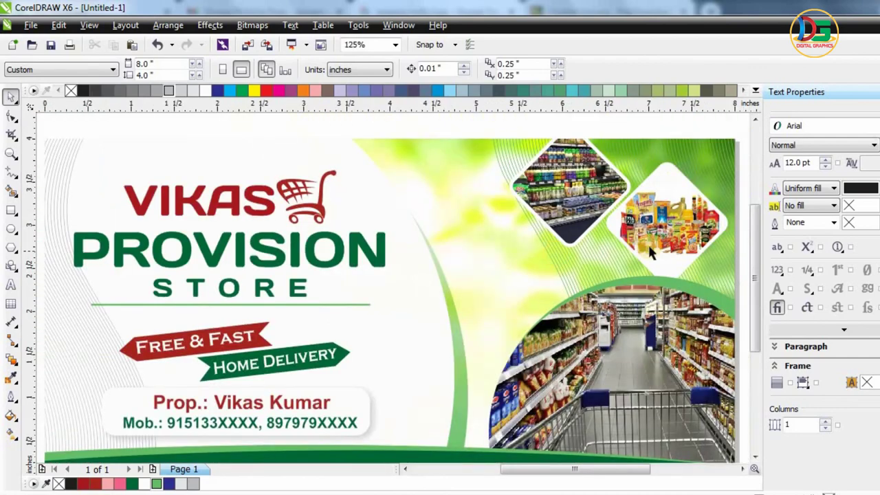
pyautogui.scroll(-1, 649, 248)
# - Edit the PowerClip contents, move the green wavy-line blend to about X 8.78, Y 3.31 in, and finish editing
pyautogui.click(652, 287)
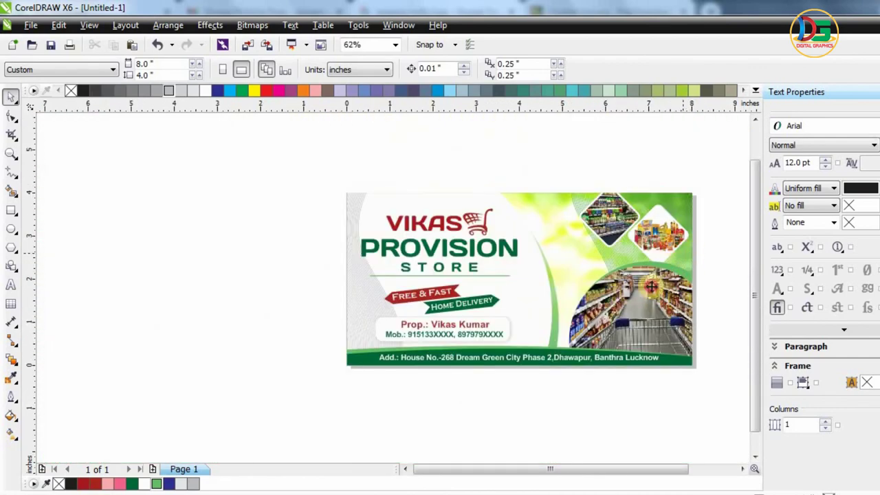
pyautogui.click(481, 389)
pyautogui.moveTo(692, 231); pyautogui.dragTo(743, 226)
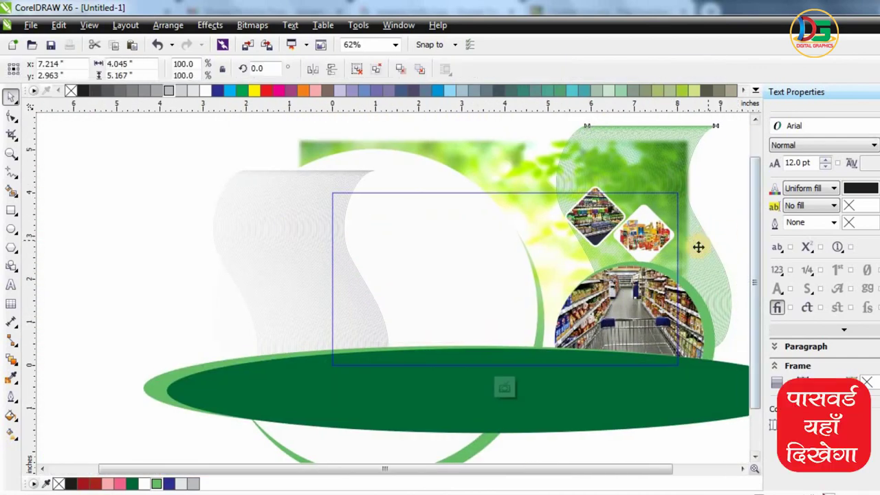
pyautogui.moveTo(698, 248)
pyautogui.mouseDown()
pyautogui.moveTo(731, 235)
pyautogui.moveTo(736, 269)
pyautogui.mouseUp()
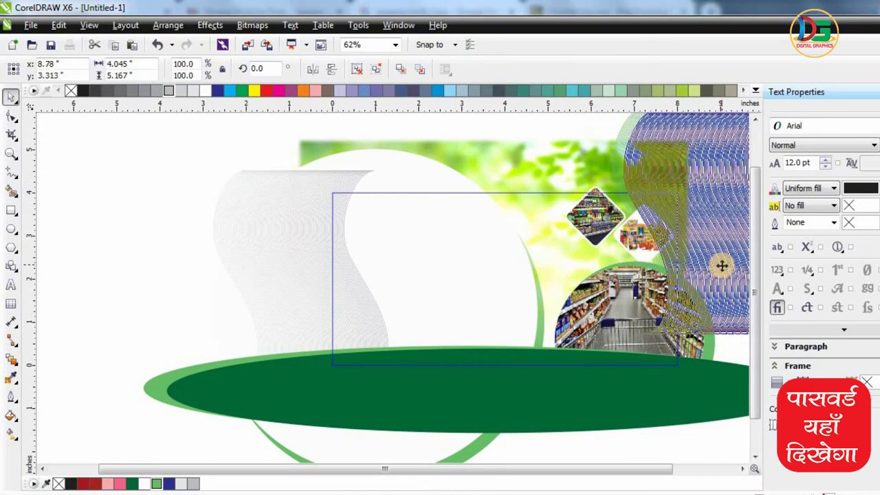
pyautogui.click(504, 387)
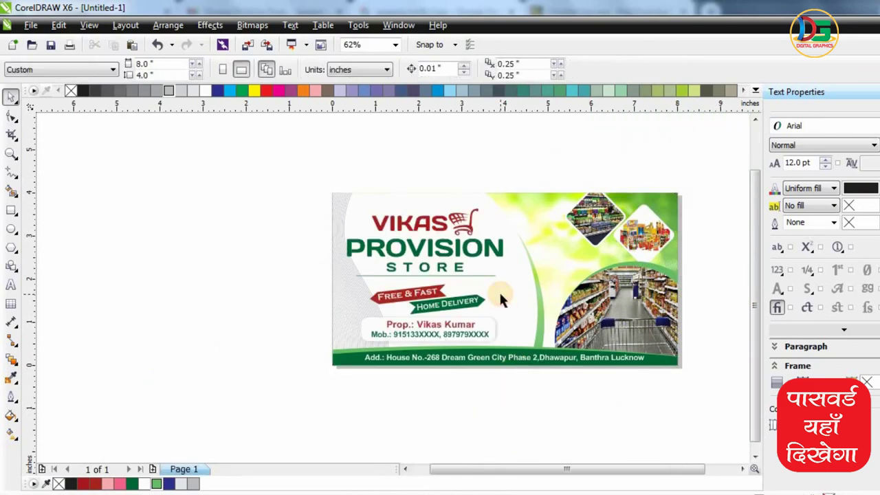
# - Open the page's PowerClip contents and the nested PowerClip contents of the large white circle for editing
pyautogui.scroll(1, 501, 294)
pyautogui.scroll(-1, 397, 253)
pyautogui.click(330, 318)
pyautogui.click(422, 364)
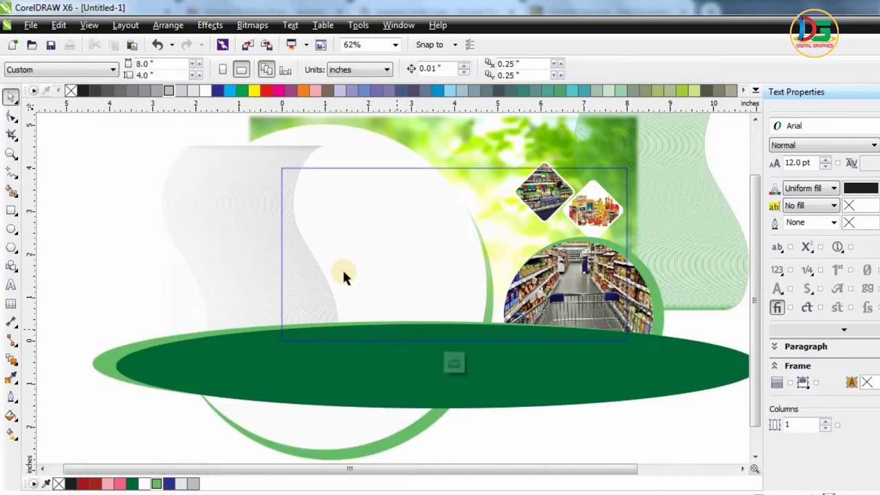
pyautogui.rightClick(306, 262)
pyautogui.click(359, 10)
pyautogui.click(425, 224)
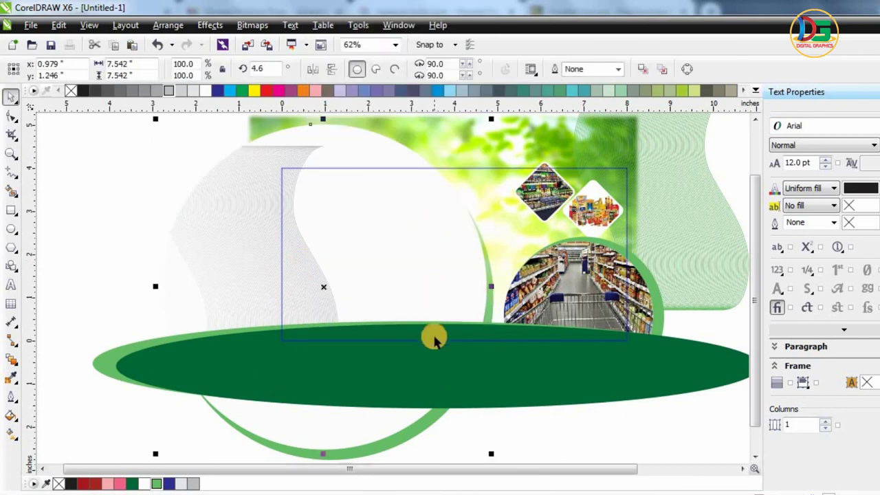
pyautogui.scroll(-1, 305, 256)
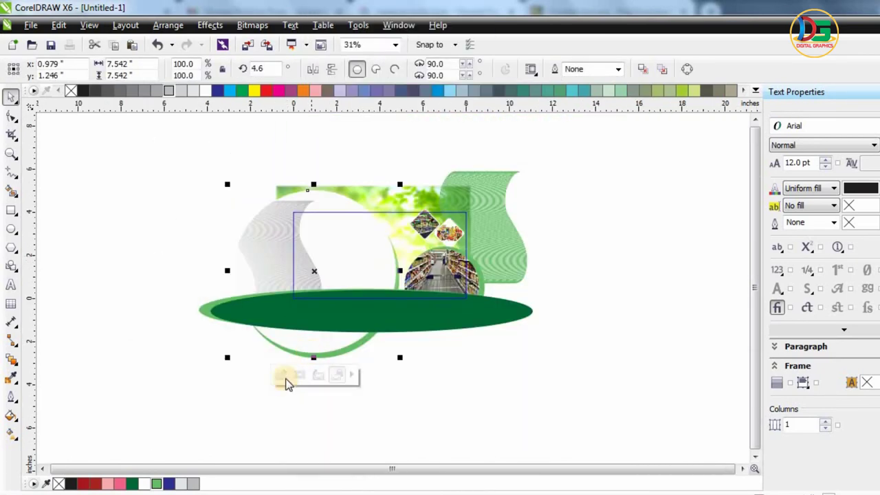
pyautogui.click(285, 377)
# - Place a copy of the grey wavy-line blend at the white circle's right side, around X 5.61, Y 2.51 in, and finish editing both PowerClip levels
pyautogui.moveTo(387, 259); pyautogui.dragTo(431, 261)
pyautogui.rightClick(431, 260)
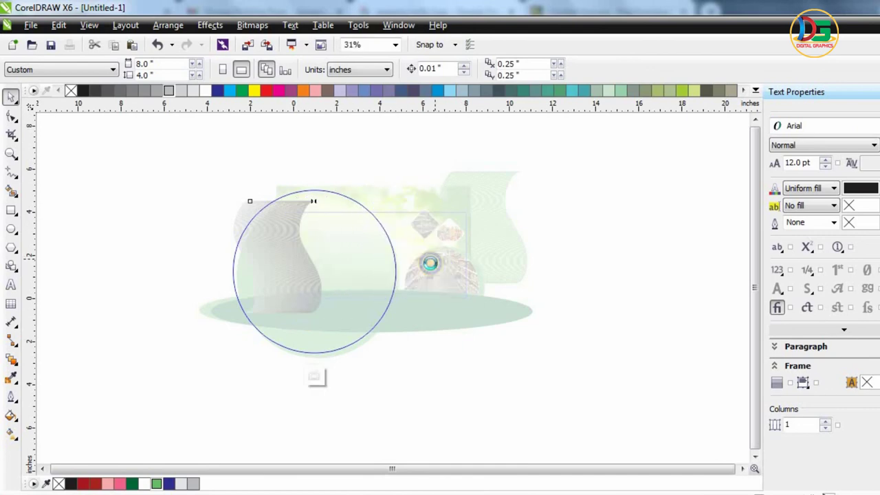
pyautogui.click(316, 377)
pyautogui.click(378, 383)
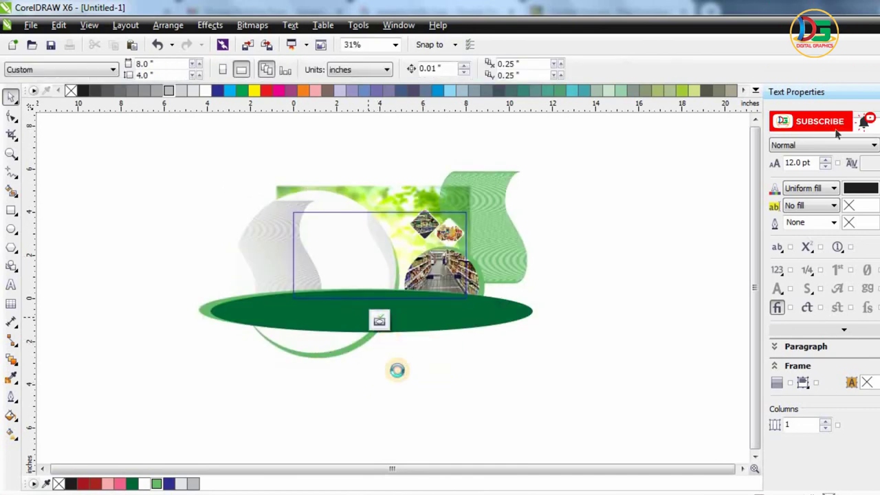
pyautogui.click(379, 319)
pyautogui.scroll(1, 359, 262)
pyautogui.scroll(1, 360, 265)
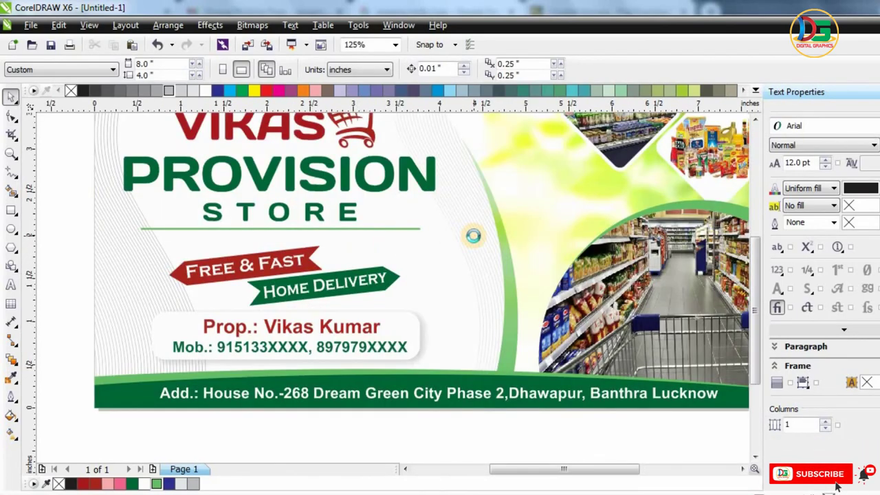
# - Inside the white circle's nested PowerClip, recolour the lines of both grey wavy-line blends very light grey and finish editing both levels
pyautogui.scroll(-1, 477, 237)
pyautogui.click(461, 302)
pyautogui.click(456, 344)
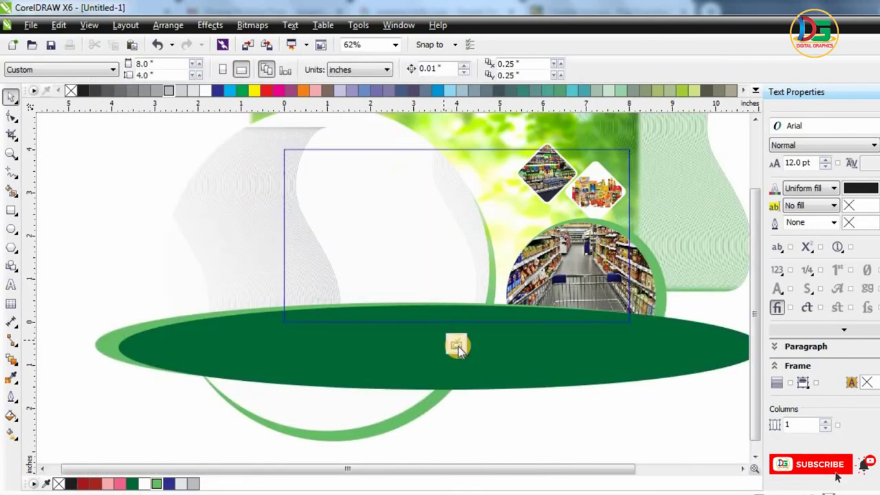
pyautogui.click(416, 313)
pyautogui.click(294, 452)
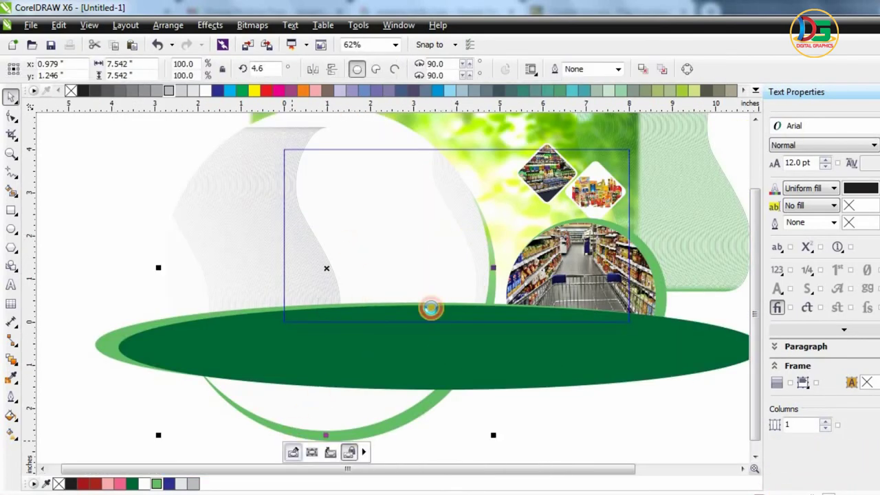
pyautogui.click(529, 214)
pyautogui.moveTo(524, 213); pyautogui.dragTo(520, 211)
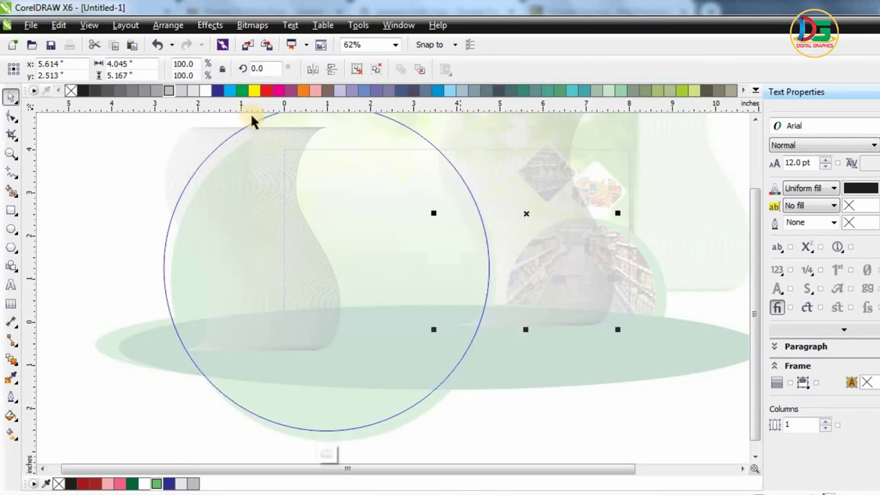
pyautogui.click(194, 92)
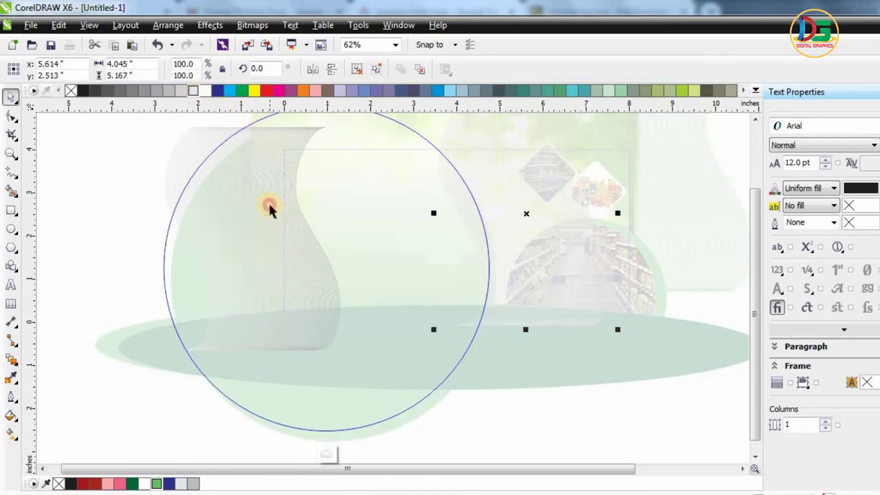
pyautogui.moveTo(269, 206); pyautogui.dragTo(269, 207)
pyautogui.click(330, 452)
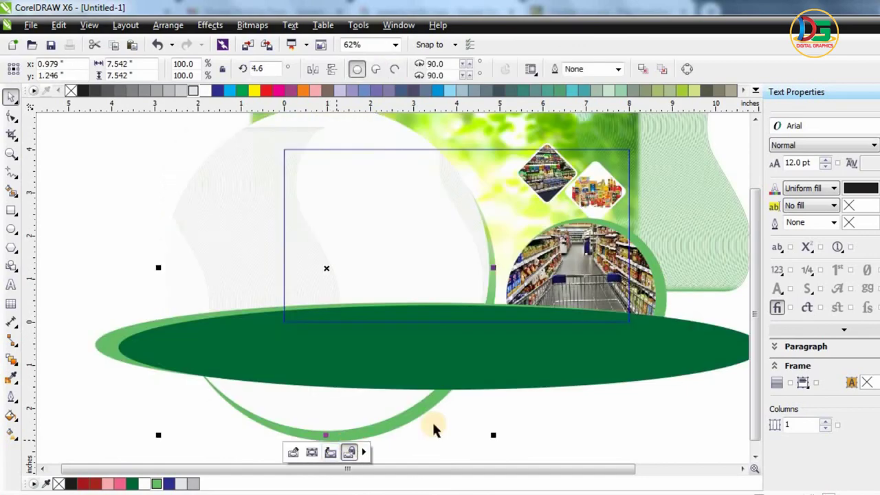
pyautogui.click(422, 399)
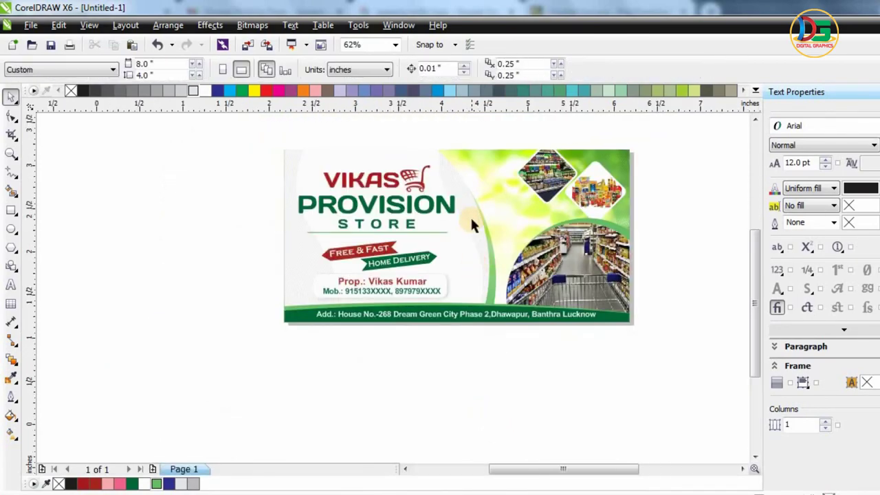
pyautogui.scroll(1, 470, 216)
pyautogui.press('F4')
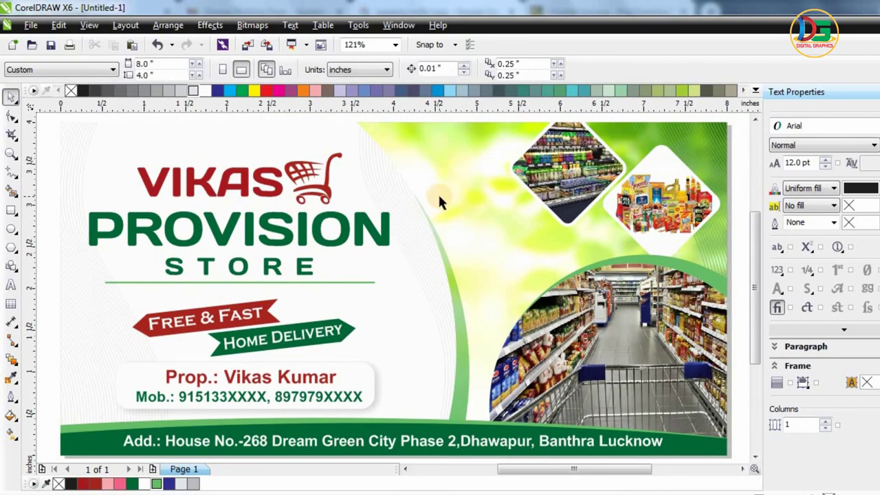
pyautogui.scroll(-2, 438, 193)
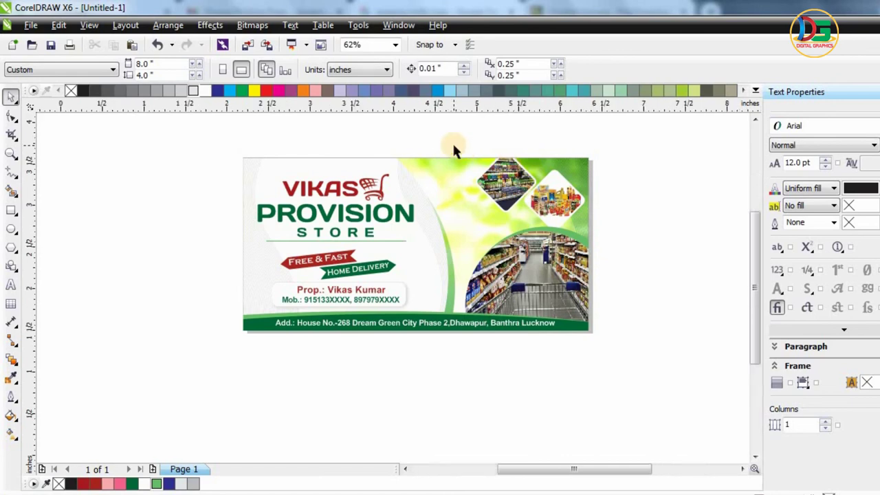
pyautogui.hotkey('shift', 'F4')
pyautogui.click(872, 494)
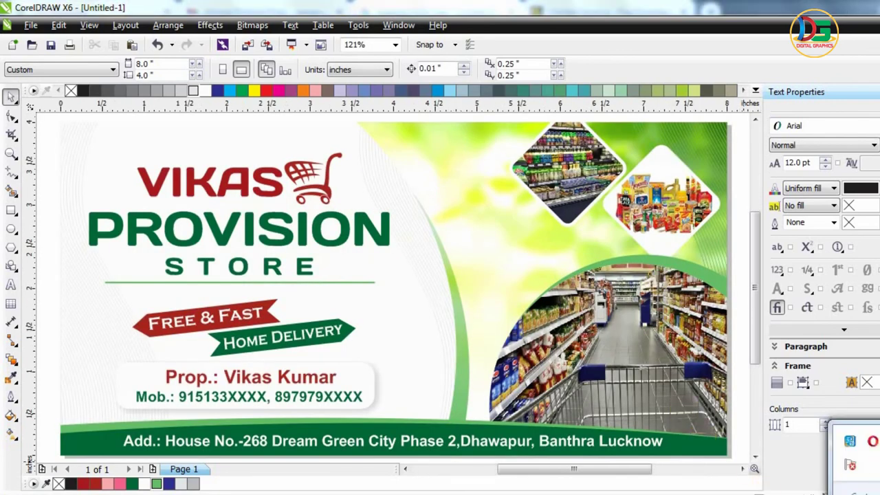
pyautogui.rightClick(854, 436)
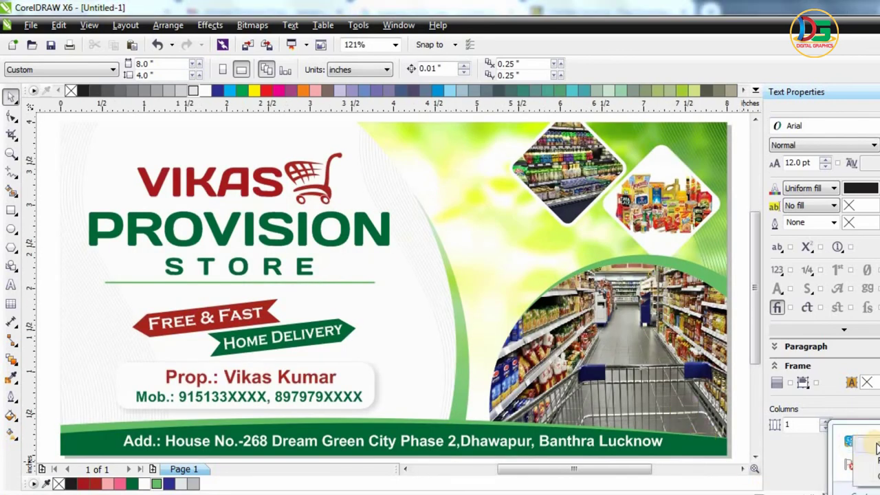